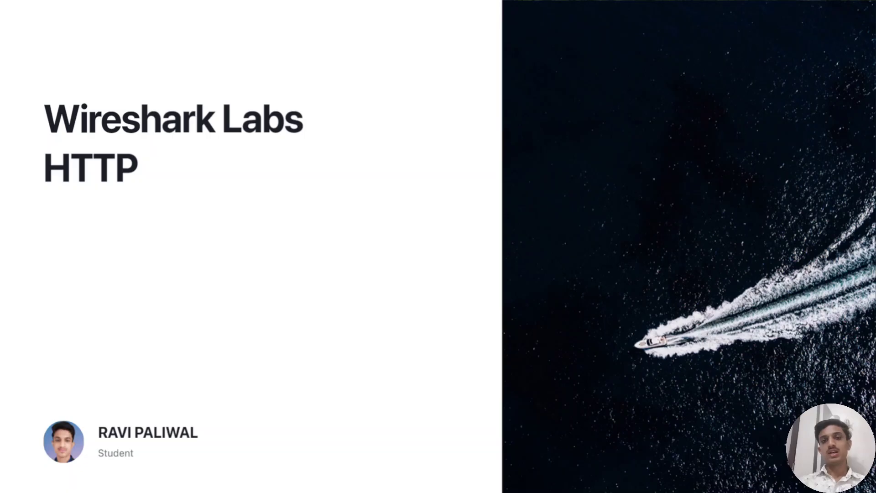
# Switch to the Wireshark HTTP lab handout in Edge and maximize its window.
pyautogui.hotkey('alt', 'Tab')
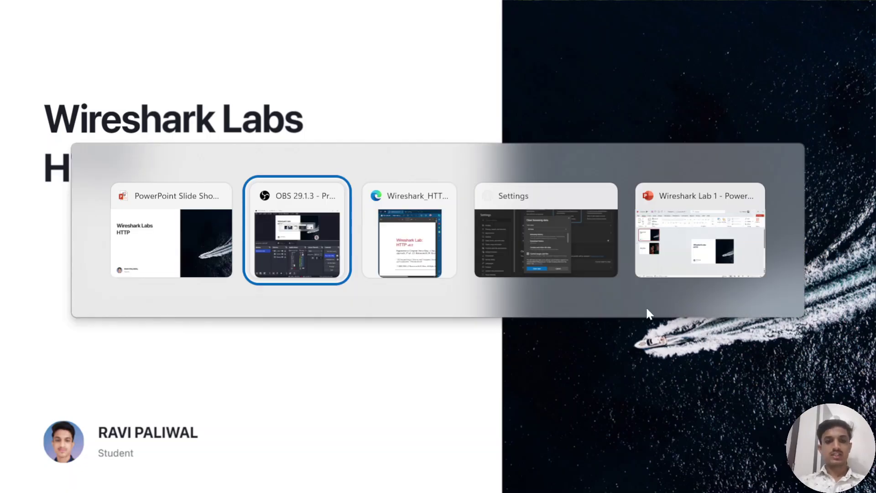
pyautogui.hotkey('alt', 'Tab')
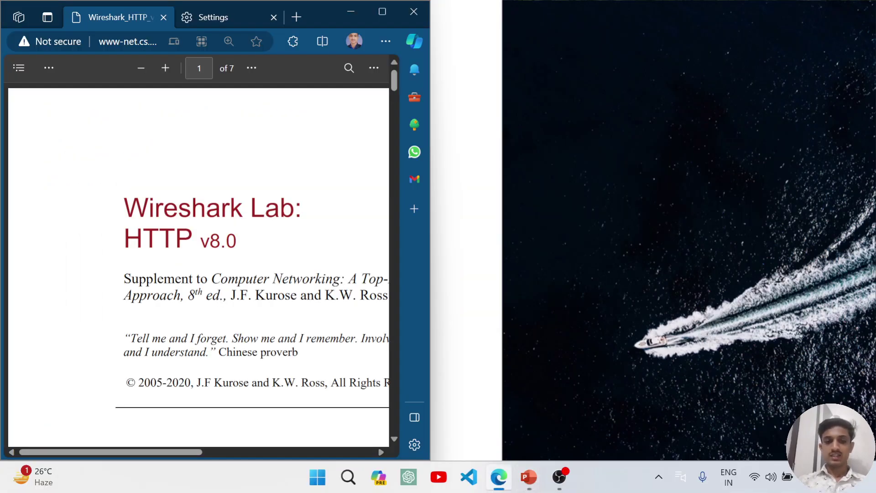
pyautogui.click(370, 13)
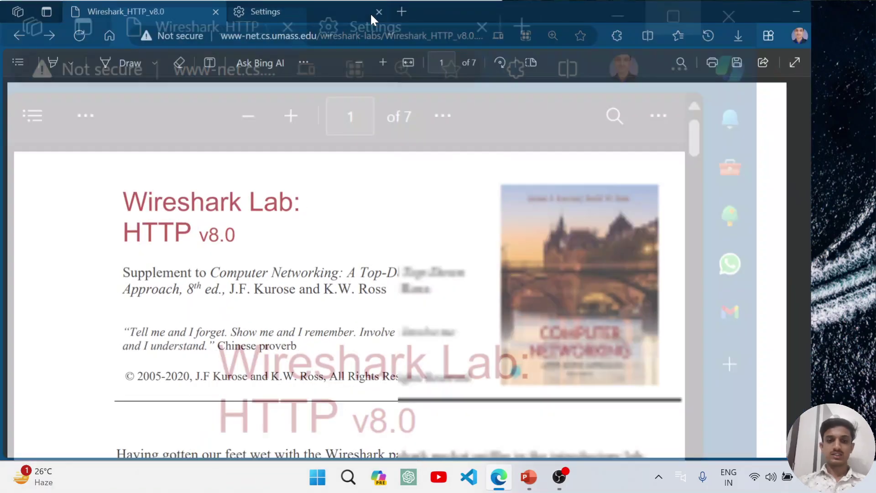
# Skim the lab handout's pages and read the instructions of section 1 on the basic HTTP GET/response interaction.
pyautogui.scroll(-1, 374, 212)
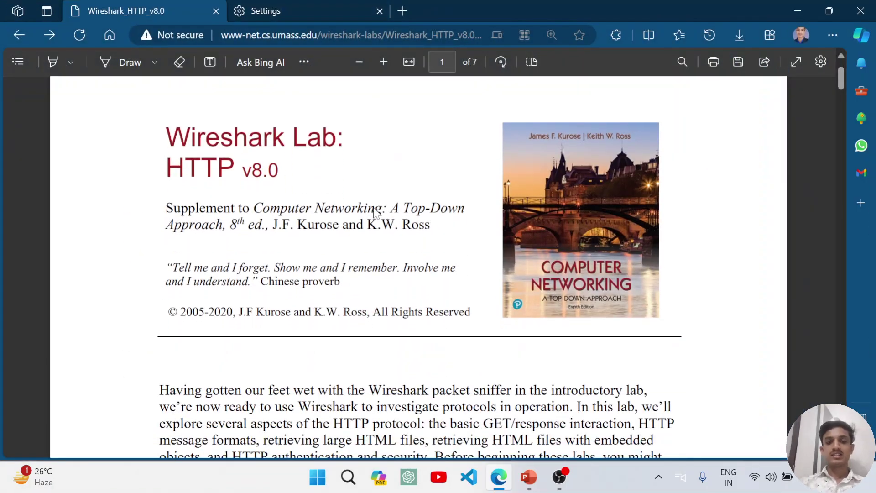
pyautogui.scroll(-8, 374, 212)
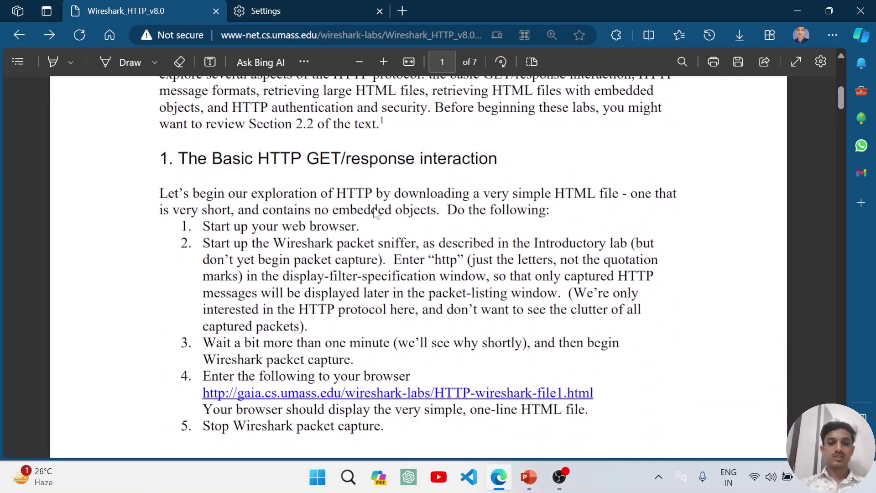
pyautogui.scroll(-20, 374, 212)
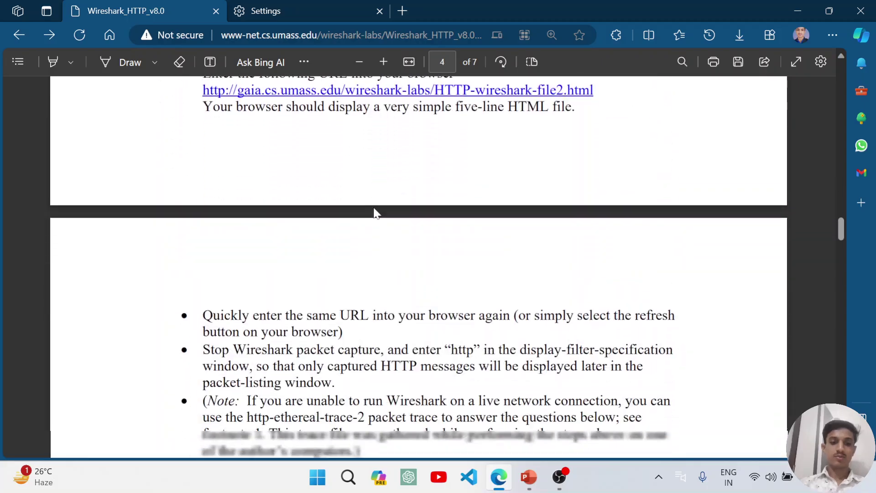
pyautogui.scroll(-20, 374, 212)
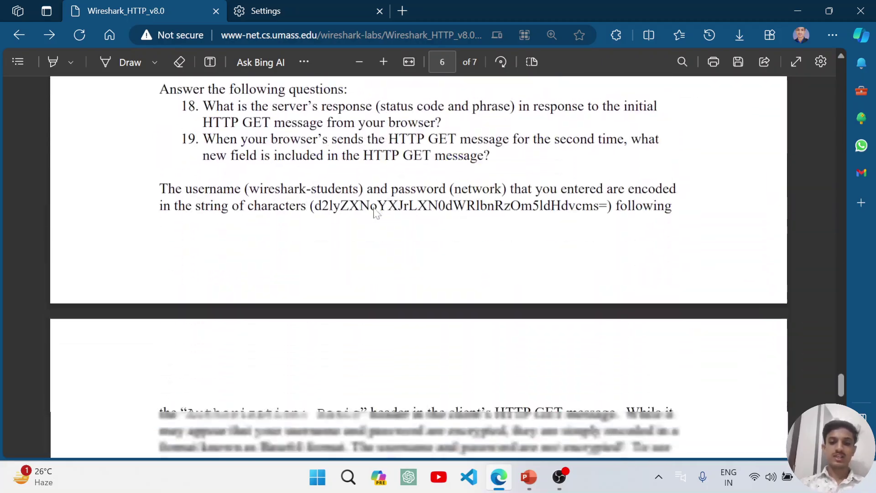
pyautogui.scroll(-20, 375, 212)
pyautogui.scroll(20, 374, 212)
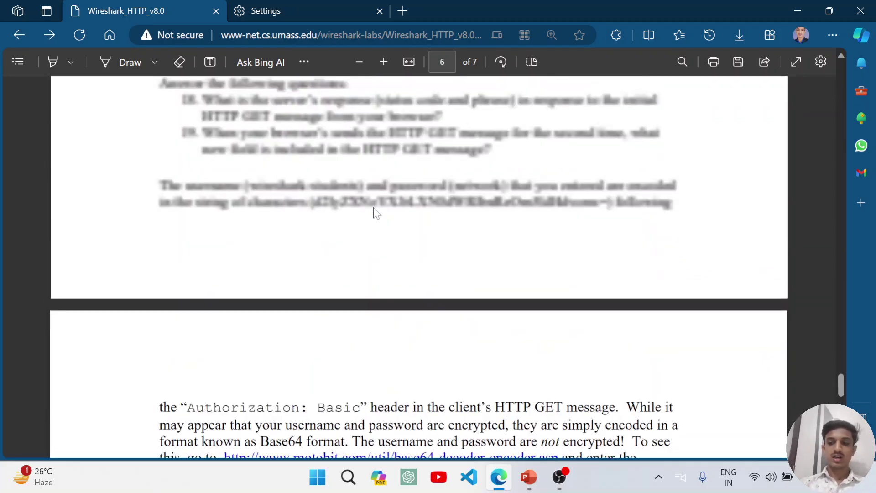
pyautogui.scroll(20, 375, 212)
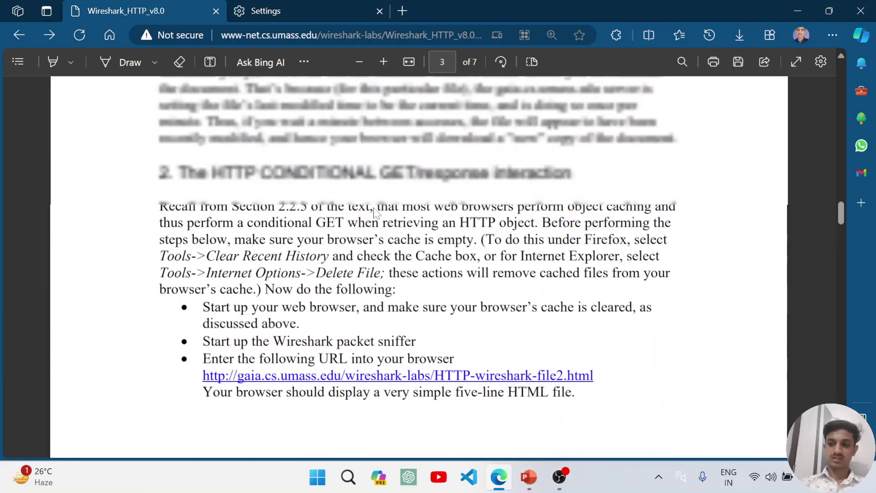
pyautogui.scroll(10, 373, 210)
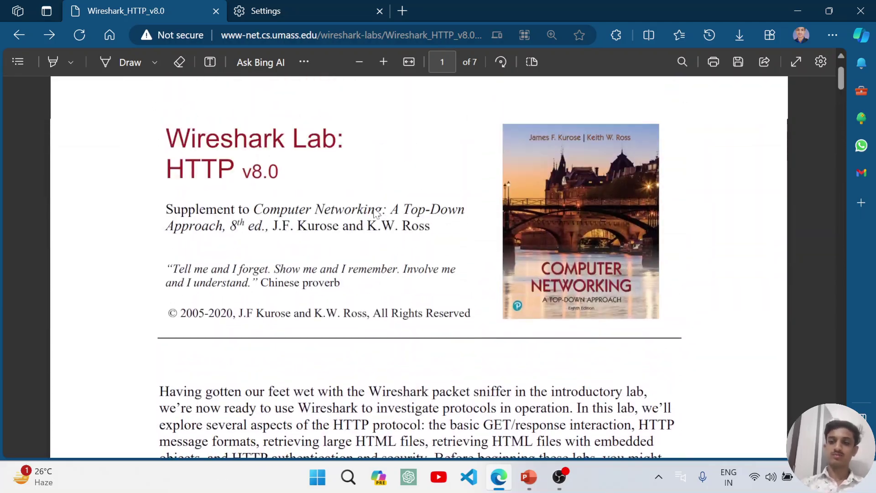
pyautogui.scroll(-3, 374, 209)
pyautogui.scroll(-4, 420, 267)
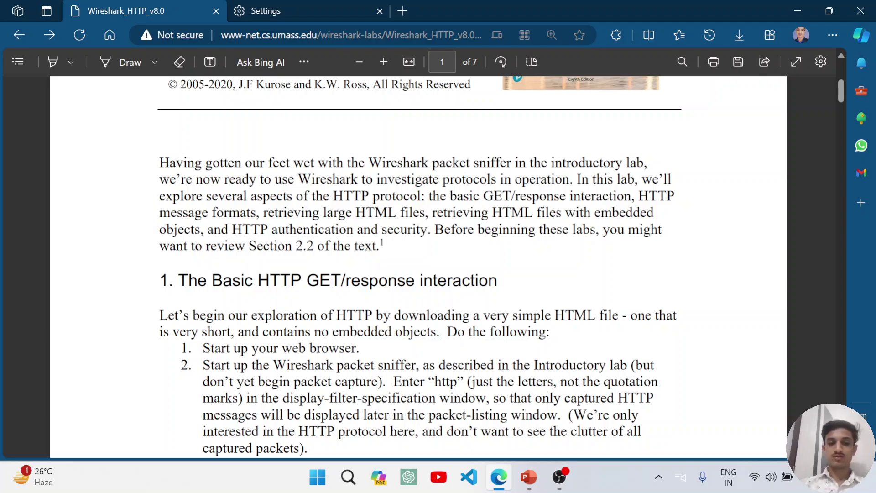
pyautogui.scroll(-1, 419, 267)
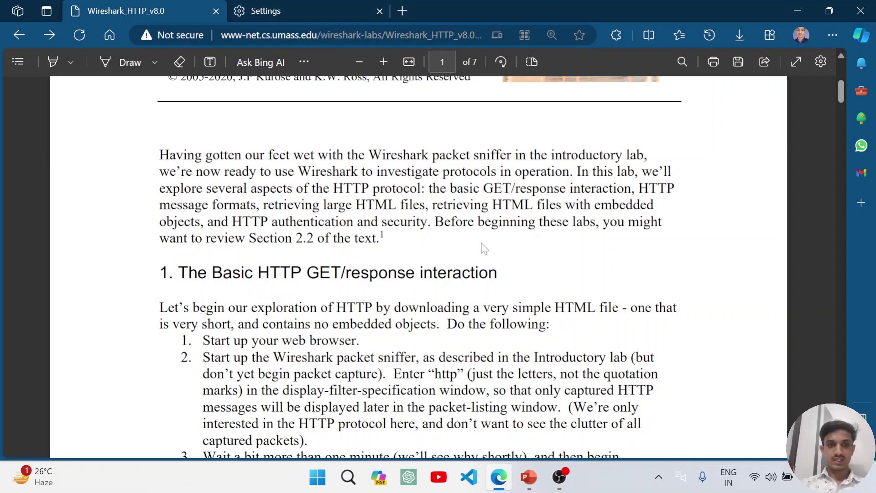
pyautogui.scroll(-3, 484, 249)
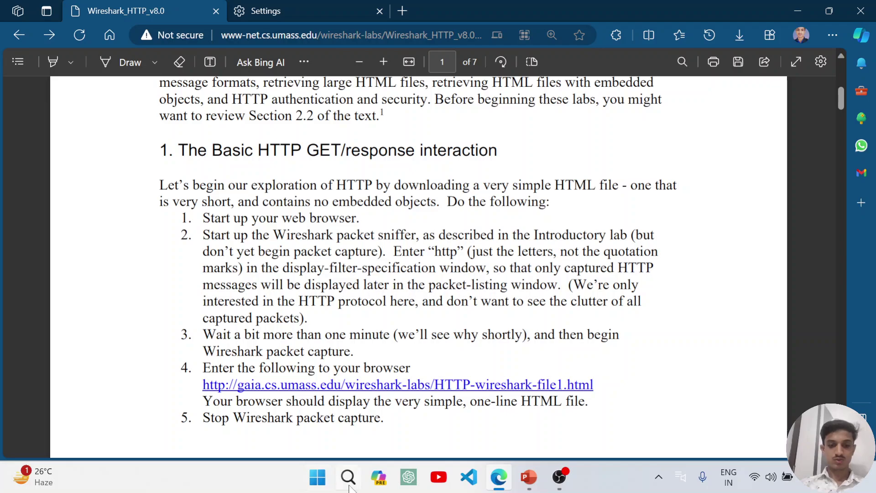
# Launch Wireshark and run a brief packet capture on the Wi-Fi interface.
pyautogui.click(348, 479)
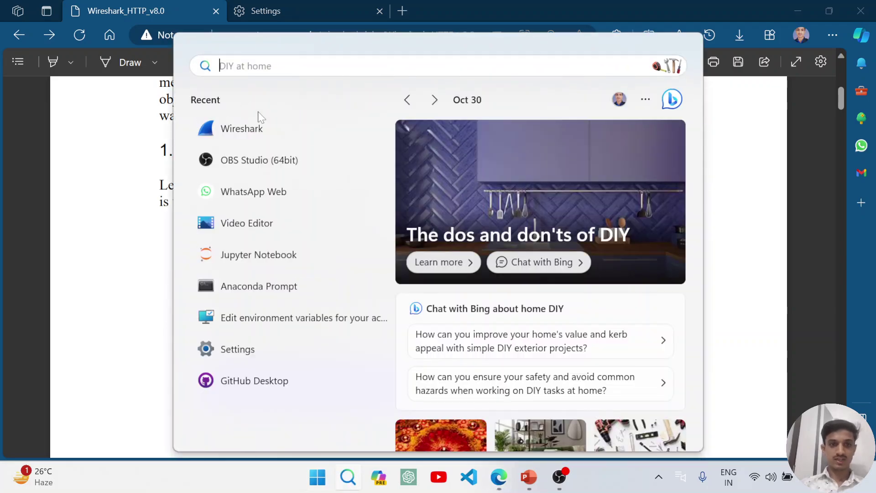
pyautogui.click(263, 123)
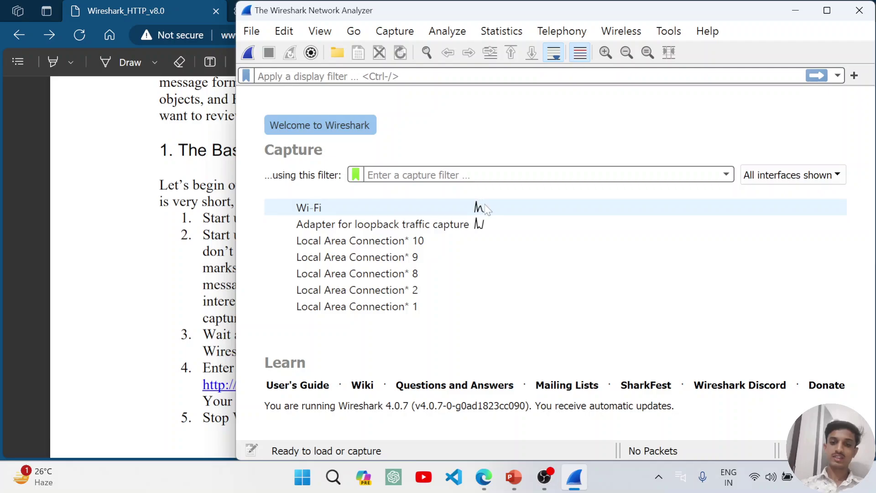
pyautogui.doubleClick(331, 213)
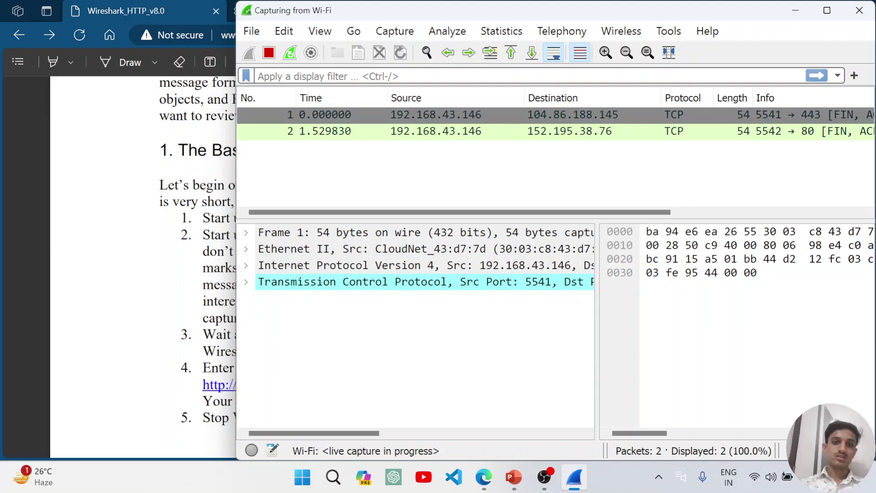
pyautogui.click(272, 55)
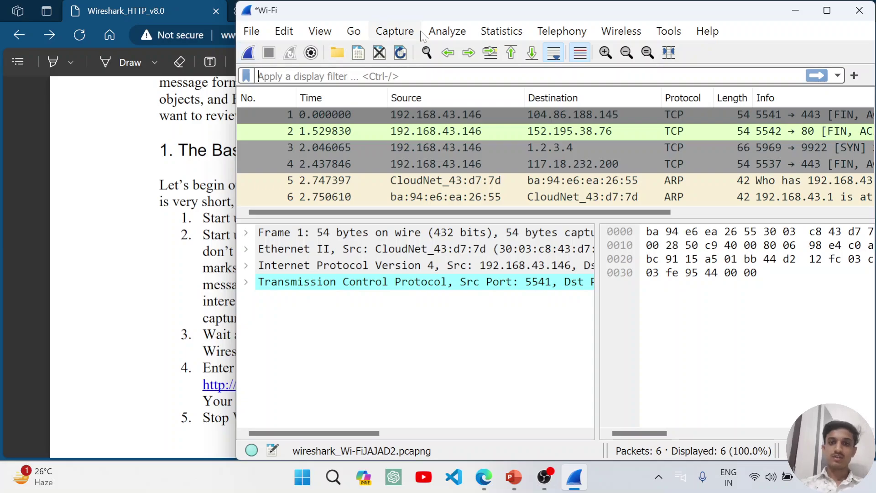
# Return to the lab handout's section 1 steps and place the browser in the left half of the screen beside Wireshark.
pyautogui.hotkey('alt', 'Tab')
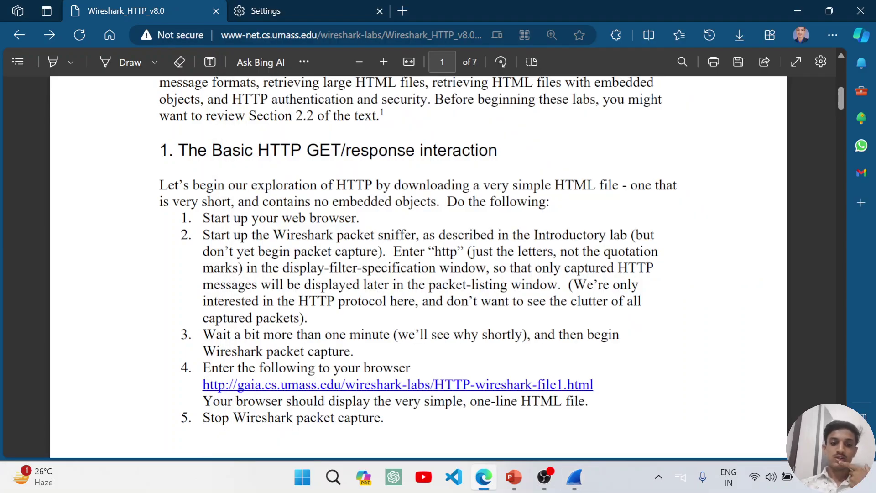
pyautogui.scroll(-1, 417, 251)
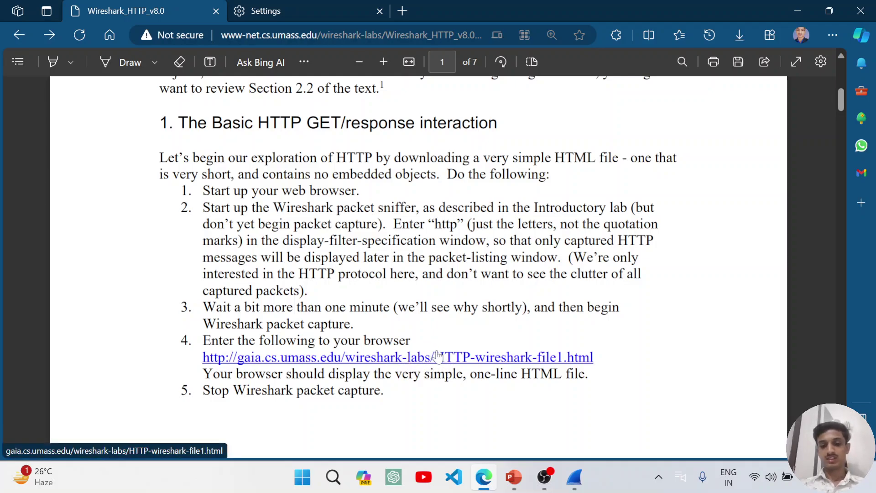
pyautogui.scroll(1, 452, 341)
pyautogui.scroll(-1, 451, 343)
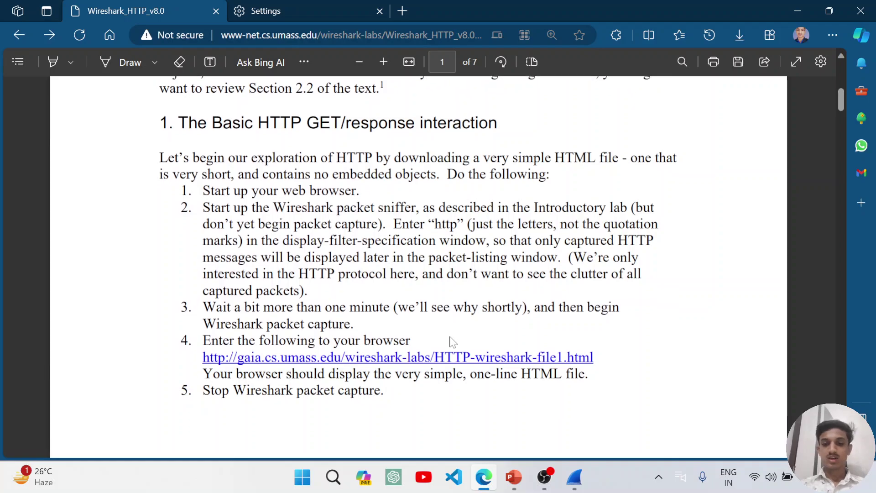
pyautogui.scroll(-1, 452, 328)
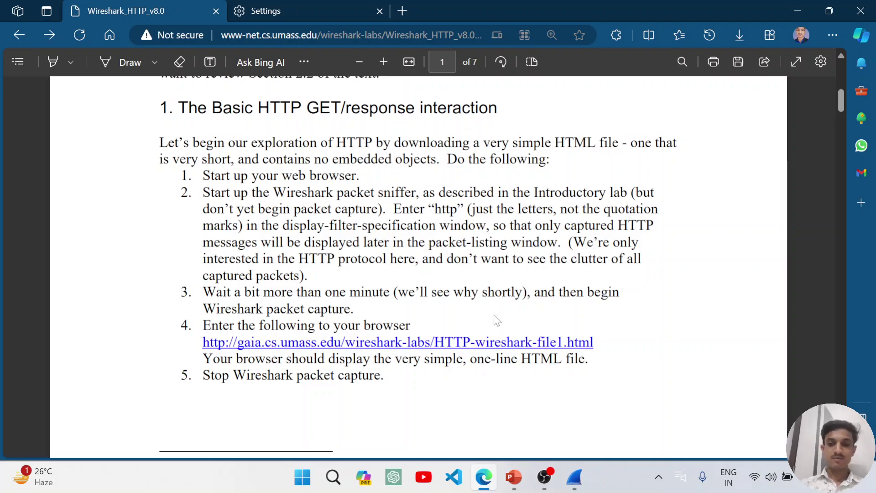
pyautogui.click(573, 477)
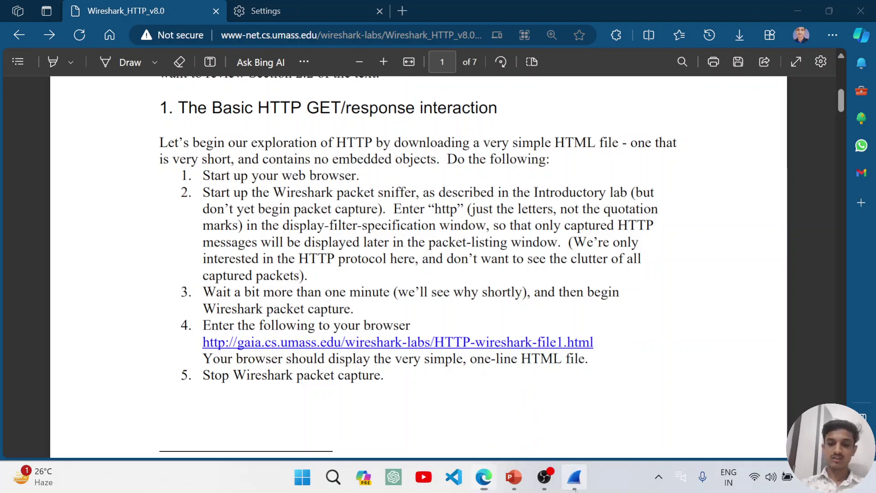
pyautogui.press('super+Down')
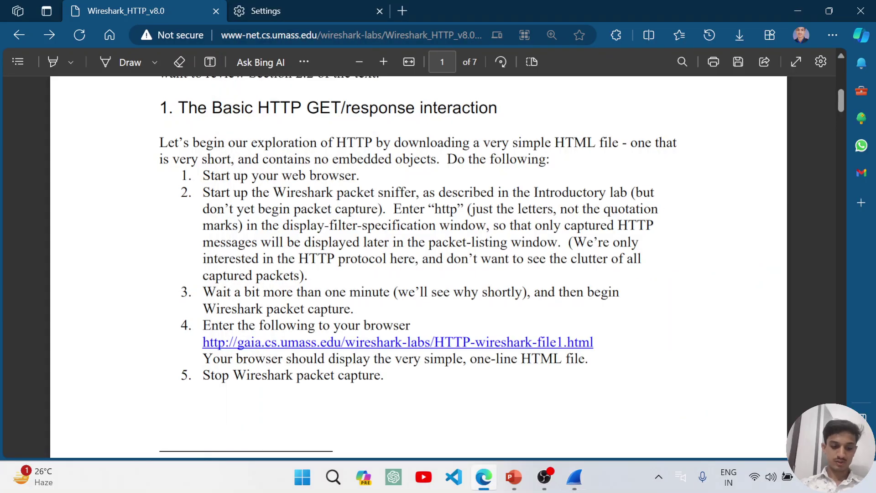
pyautogui.press('super+Left')
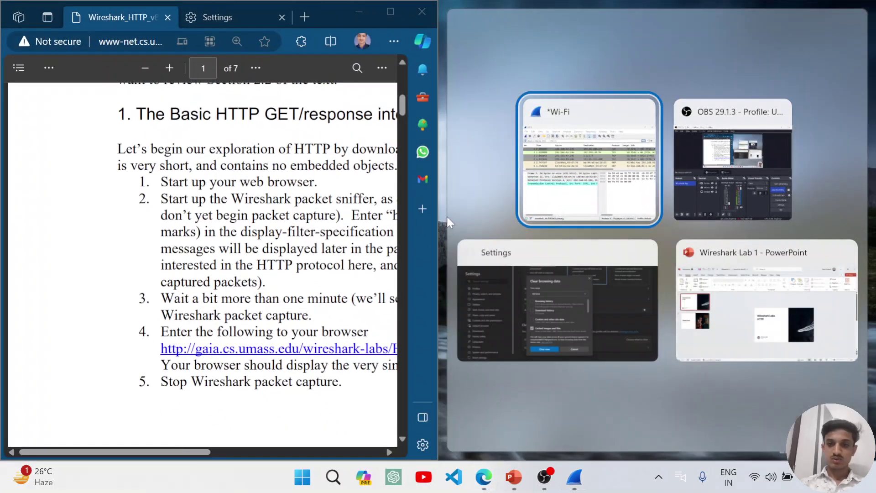
pyautogui.click(585, 202)
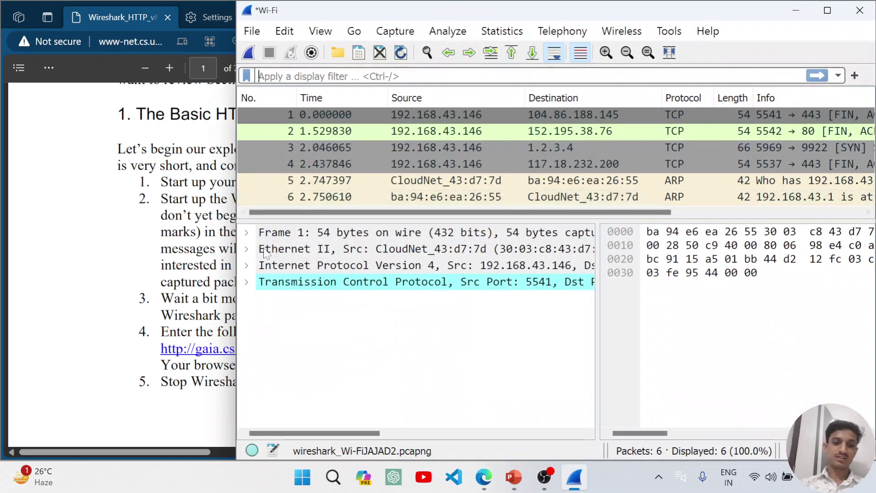
pyautogui.hscroll(5, 121, 264)
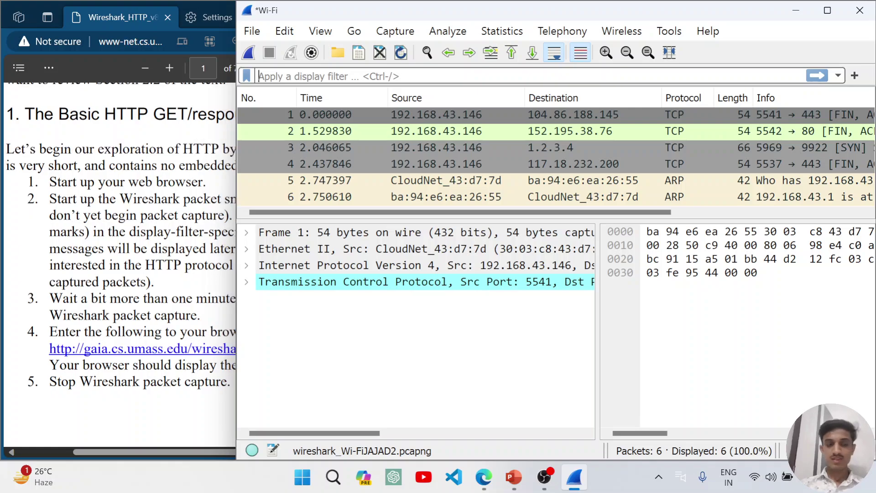
# Apply the display filter http to the packet list.
pyautogui.click(249, 53)
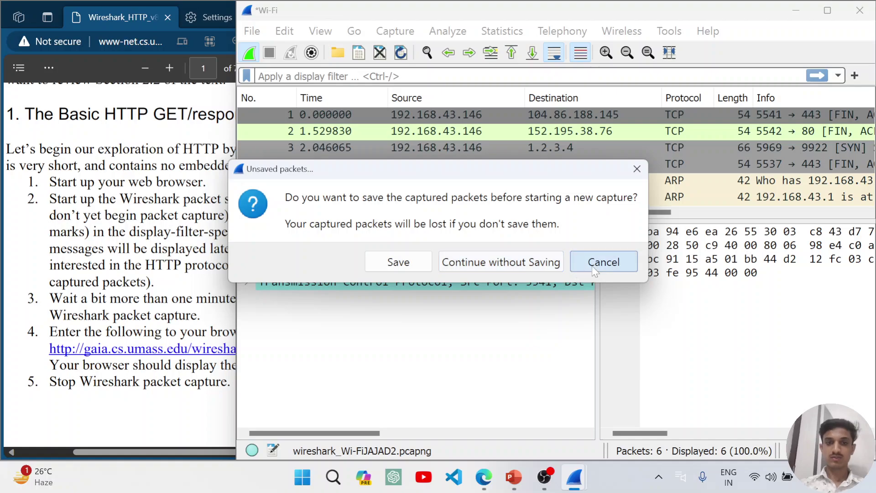
pyautogui.click(575, 264)
pyautogui.write('http')
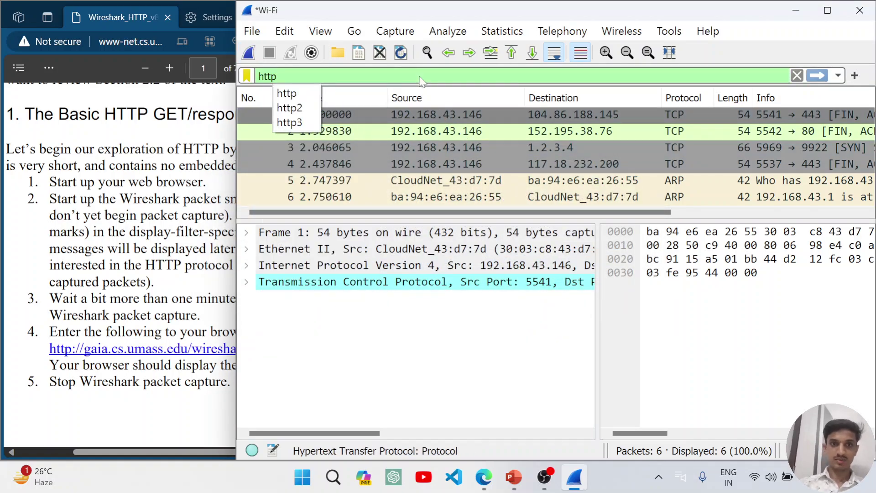
pyautogui.press('Return')
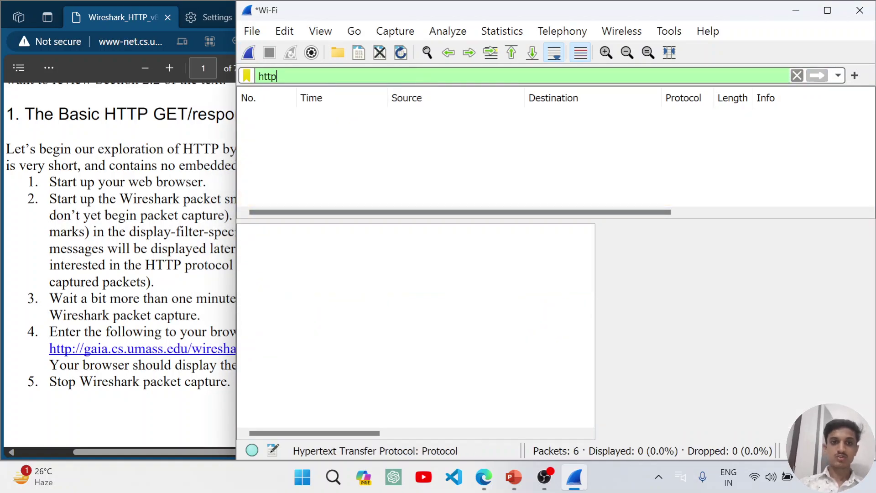
# Start a new Wi-Fi capture without saving the previous packets and open the handout's HTTP-wireshark-file1.html link.
pyautogui.click(249, 52)
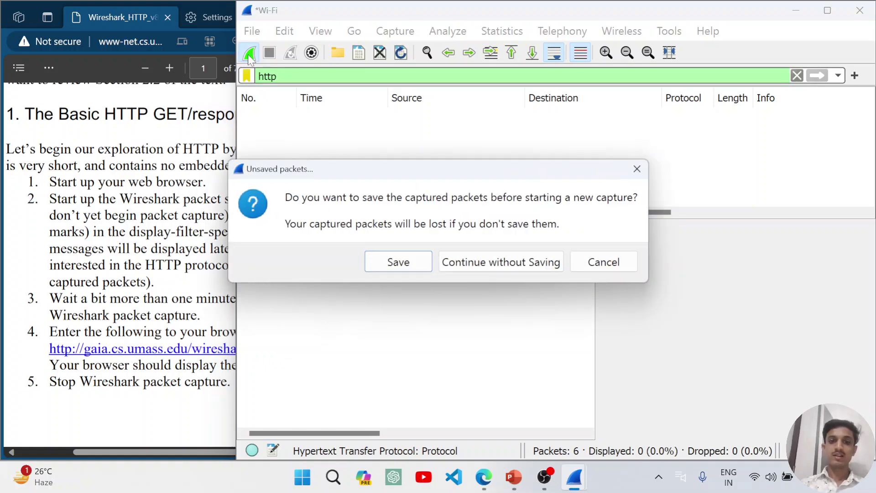
pyautogui.click(462, 261)
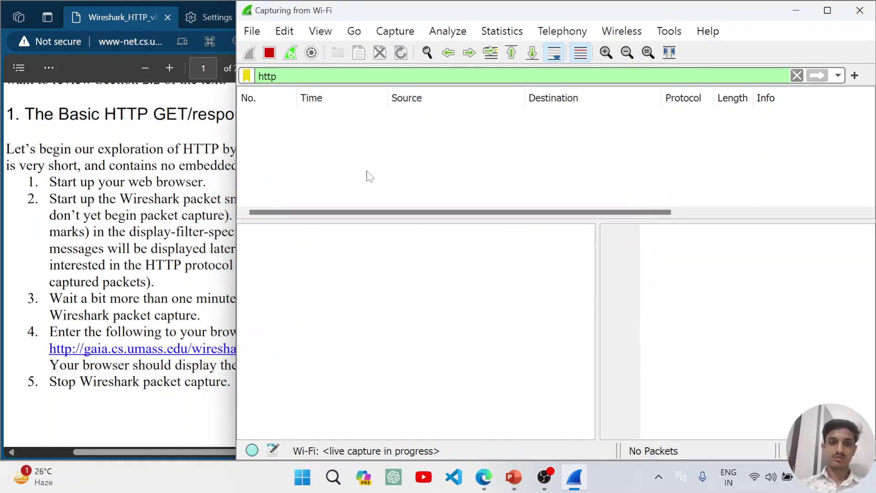
pyautogui.click(151, 354)
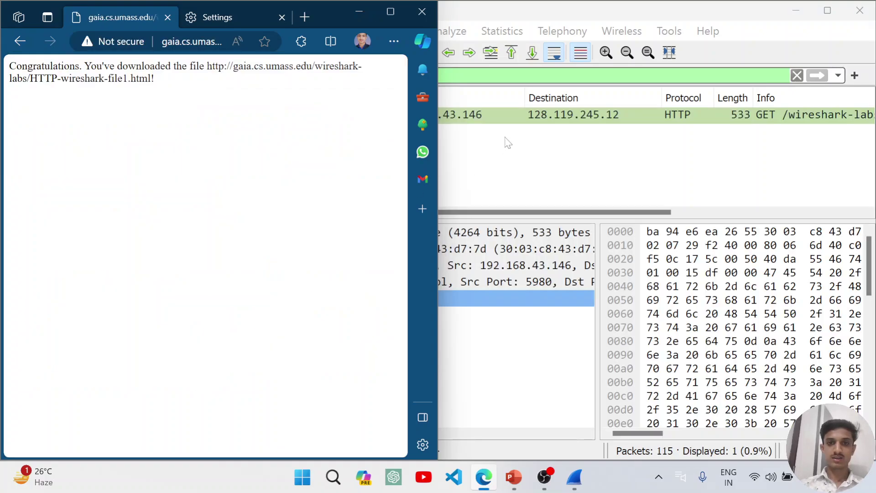
# Stop the running Wi-Fi capture and maximize the Wireshark window.
pyautogui.click(508, 143)
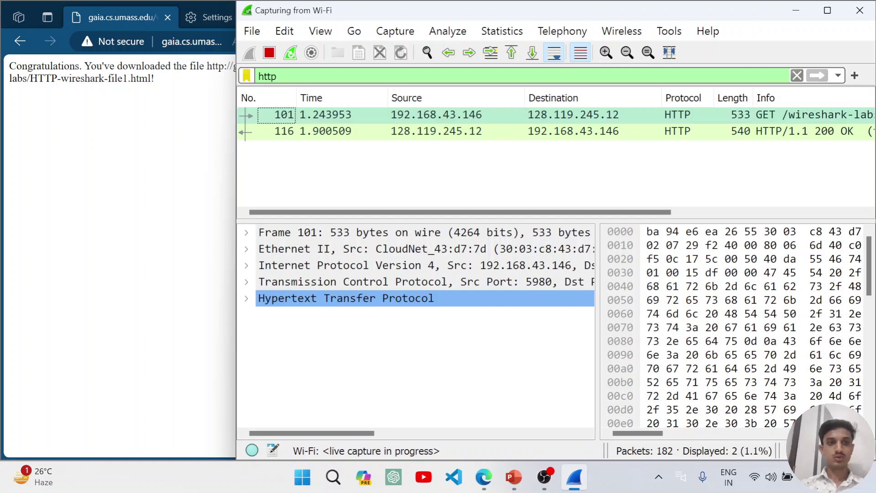
pyautogui.click(267, 52)
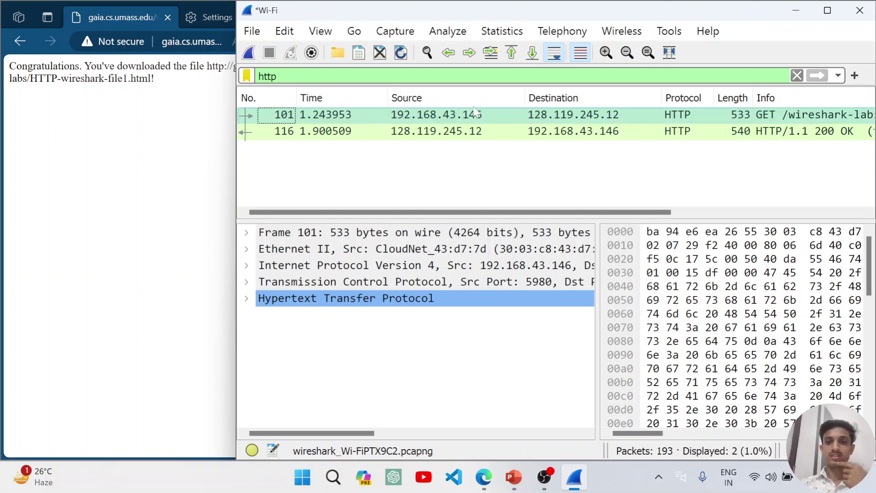
pyautogui.click(827, 10)
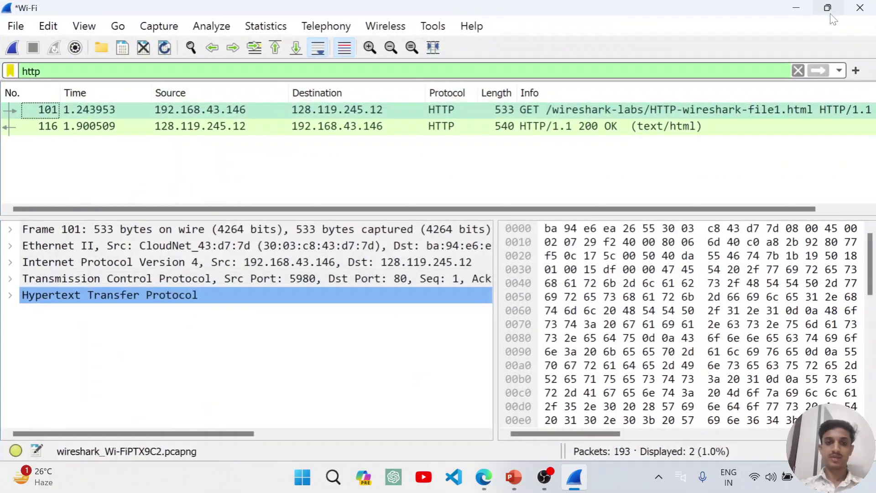
# Compare the HTTP GET request for HTTP-wireshark-file1.html with its 200 OK response in the packet list.
pyautogui.click(447, 114)
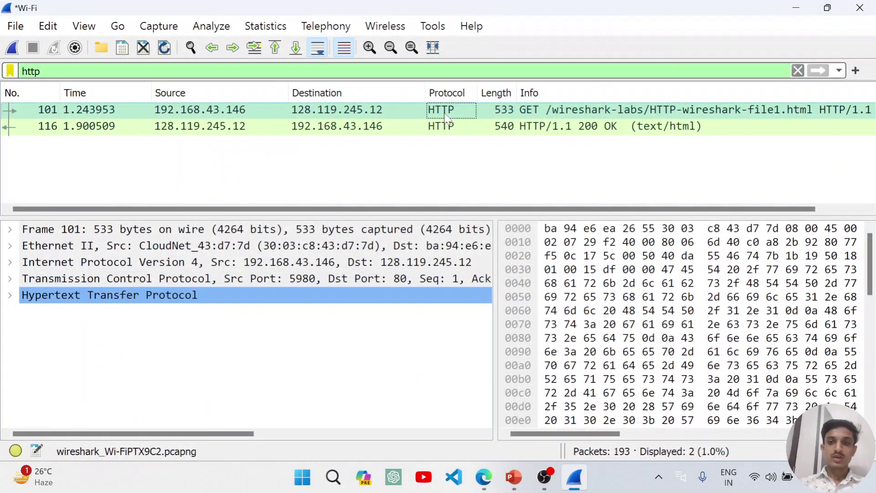
pyautogui.click(526, 114)
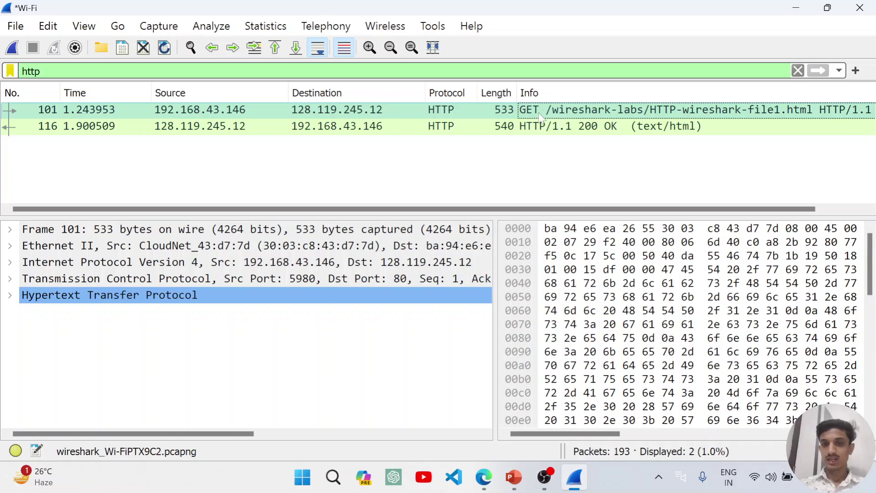
pyautogui.click(540, 130)
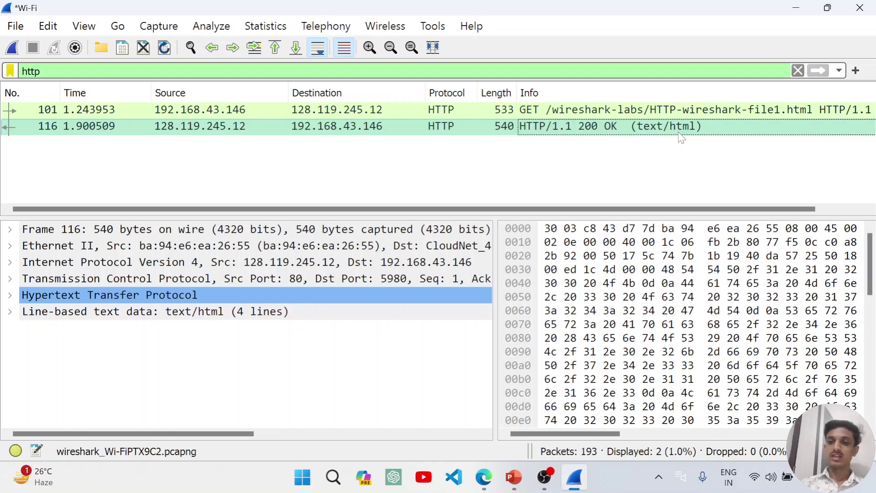
# Expand the GET packet's Hypertext Transfer Protocol details down to the request line and its Expert Info, and select the GET entry.
pyautogui.click(493, 110)
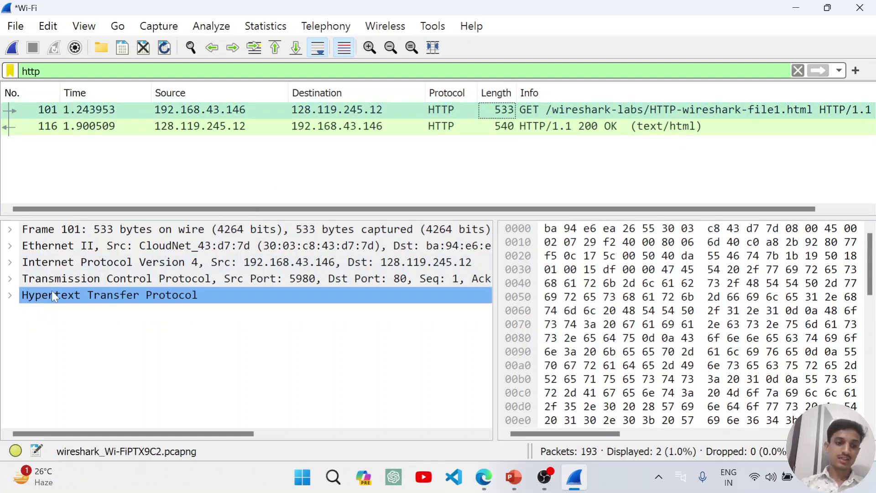
pyautogui.click(10, 296)
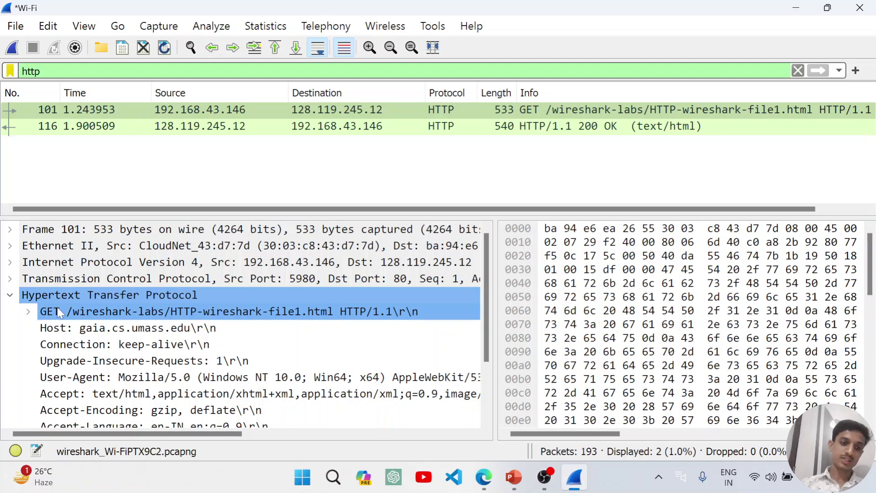
pyautogui.scroll(-2, 57, 308)
pyautogui.scroll(1, 100, 258)
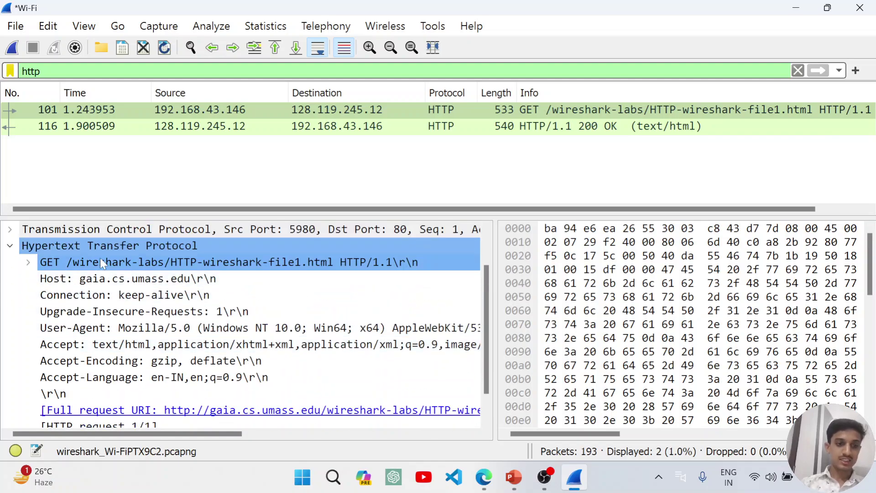
pyautogui.click(28, 262)
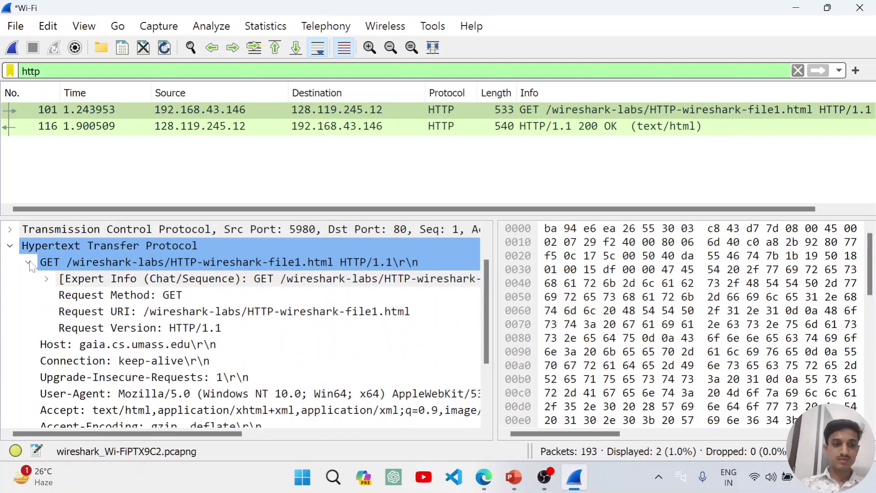
pyautogui.click(47, 279)
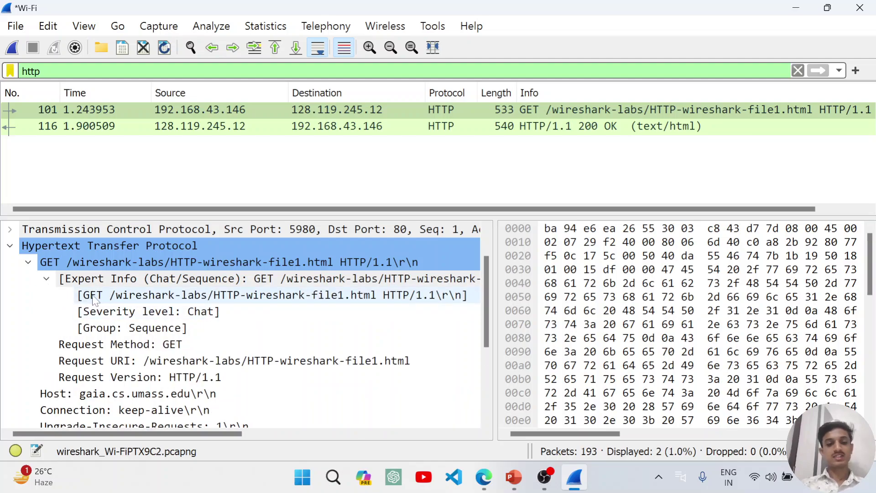
pyautogui.click(116, 302)
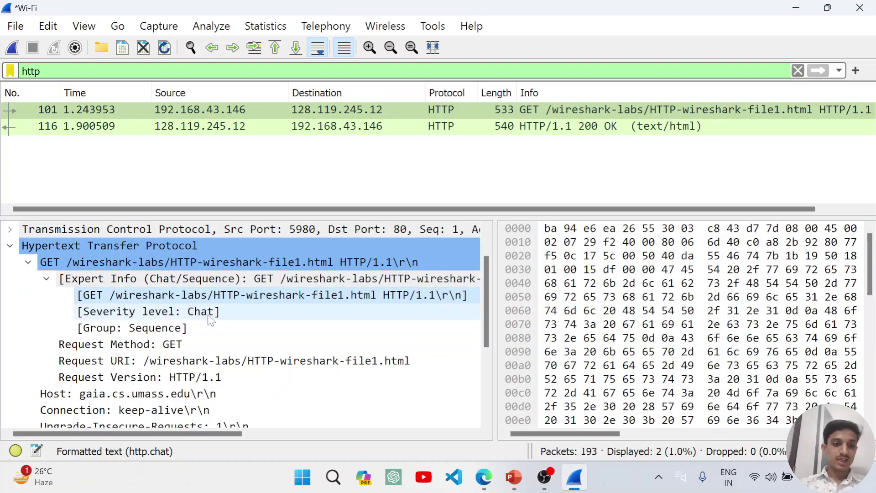
# Read the GET packet's request method, URI, version and host fields.
pyautogui.scroll(-1, 214, 310)
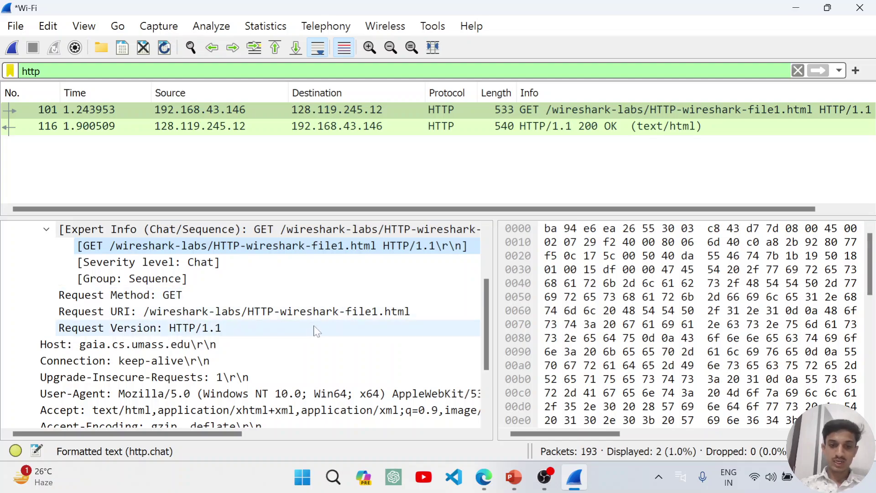
pyautogui.scroll(-1, 262, 321)
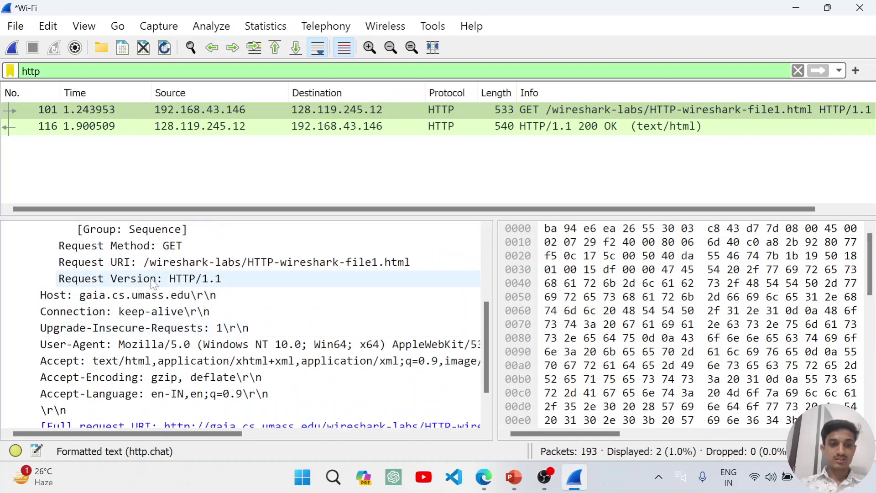
pyautogui.scroll(-1, 154, 284)
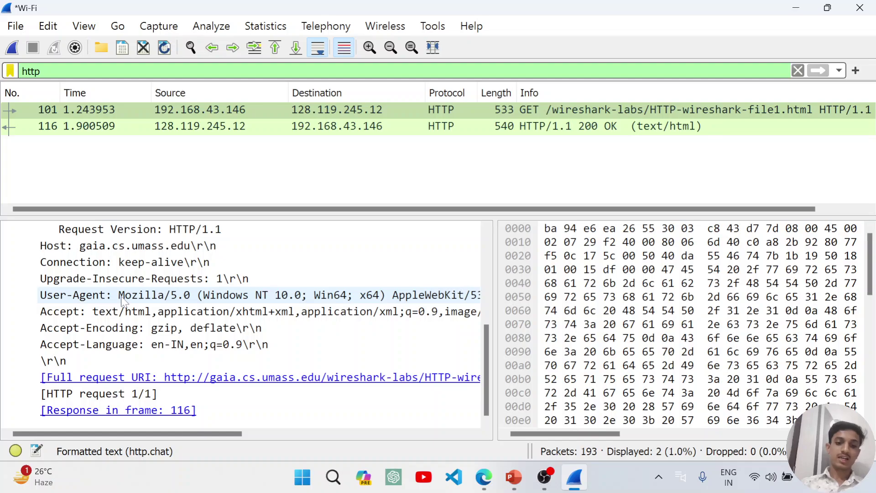
# Examine the full User-Agent header of the GET request, including the operating system and browser identifiers.
pyautogui.hscroll(5, 253, 304)
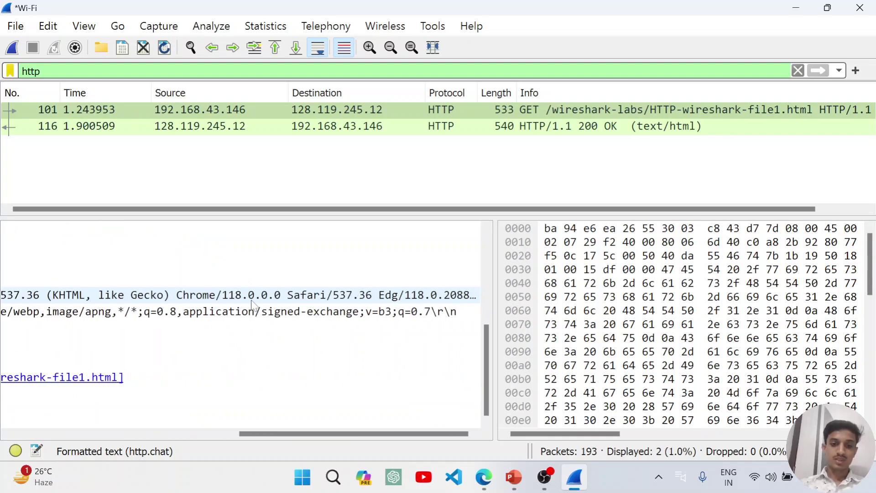
pyautogui.hscroll(-5, 252, 302)
pyautogui.hscroll(5, 252, 302)
pyautogui.hscroll(-5, 251, 302)
pyautogui.hscroll(5, 251, 302)
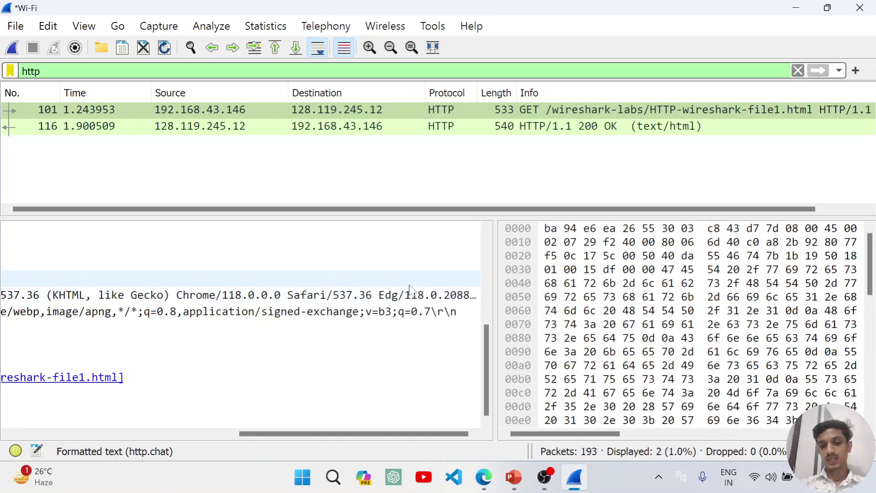
pyautogui.hscroll(-5, 395, 298)
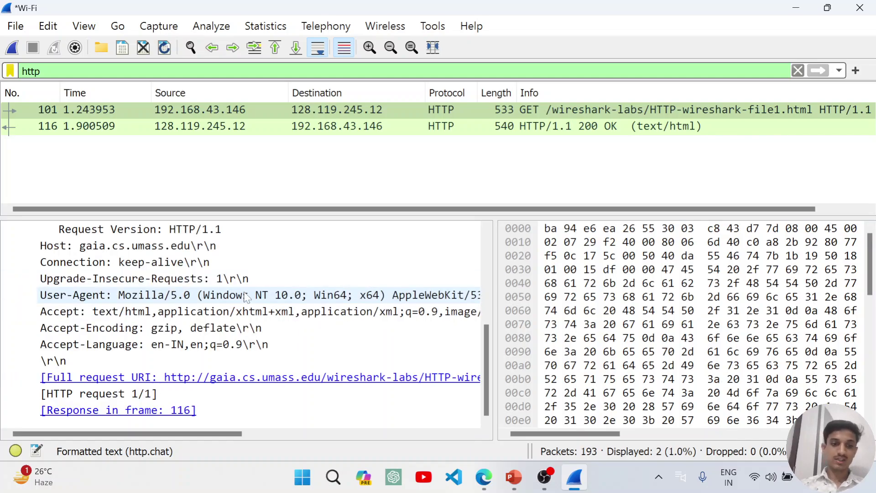
pyautogui.hscroll(5, 136, 300)
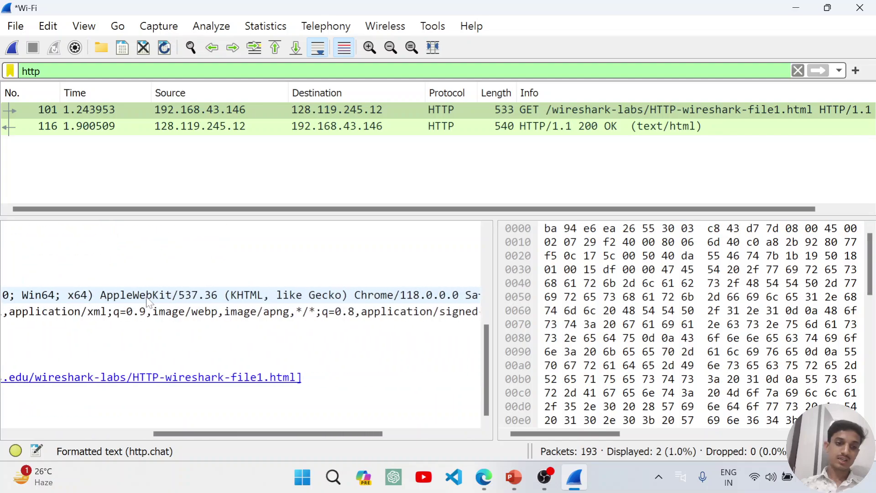
pyautogui.hscroll(-5, 127, 299)
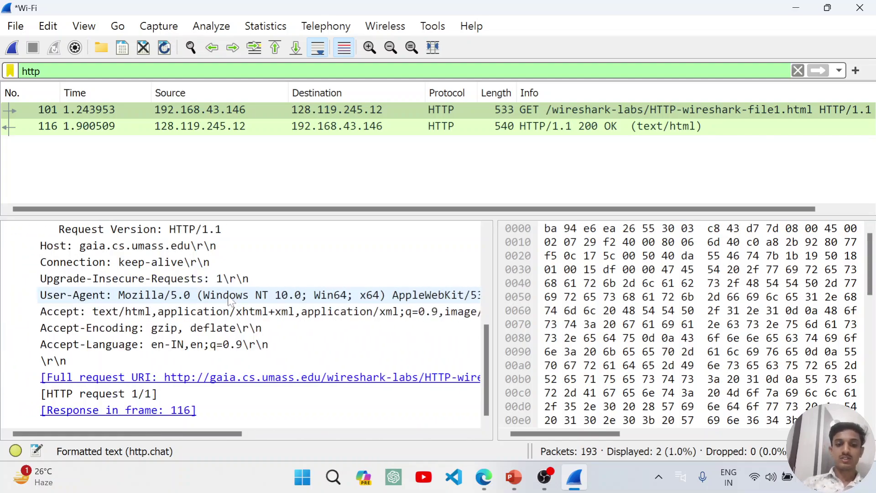
pyautogui.hscroll(5, 270, 299)
pyautogui.hscroll(-5, 219, 299)
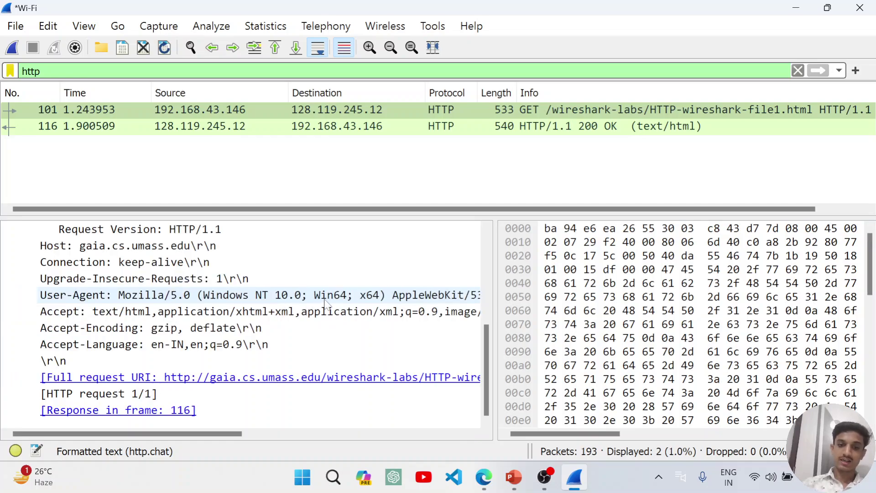
pyautogui.hscroll(5, 327, 304)
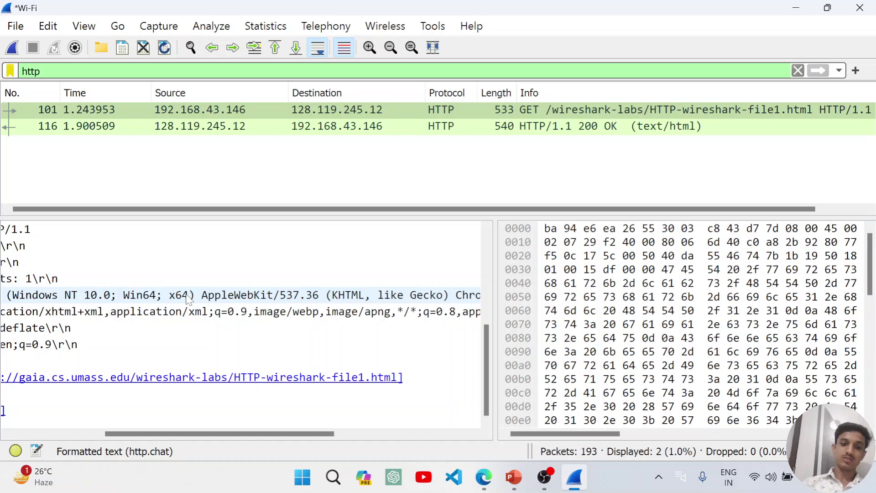
pyautogui.hscroll(6, 292, 299)
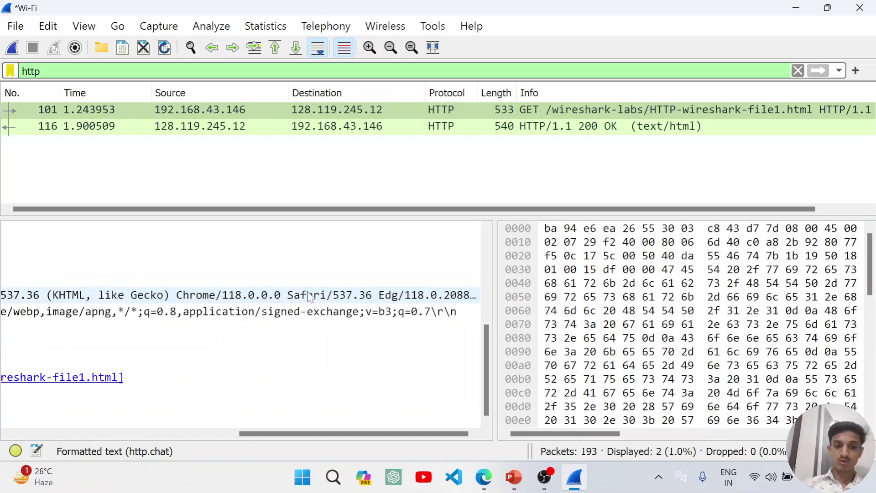
pyautogui.hscroll(-6, 349, 299)
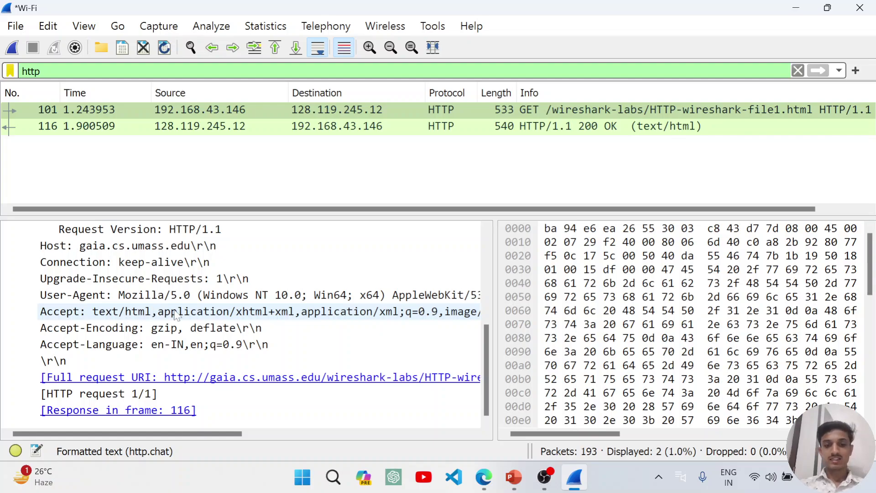
# Read the GET request's complete Accept header and full request URI.
pyautogui.hscroll(5, 199, 320)
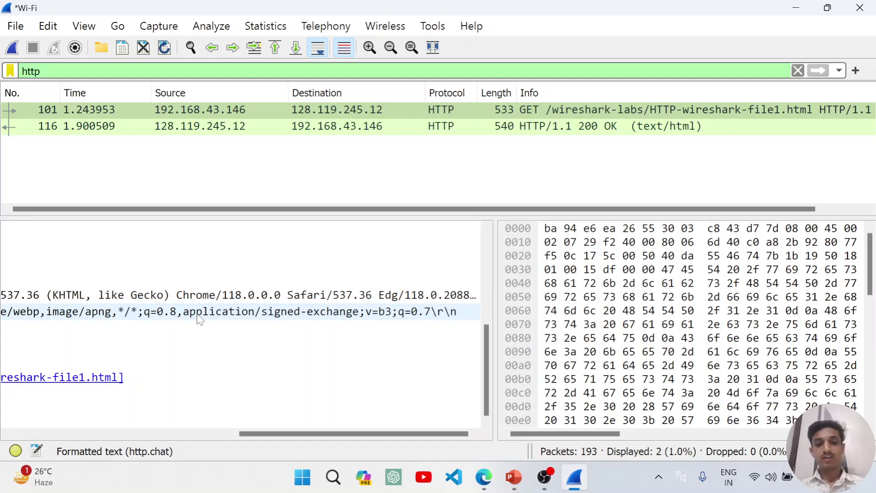
pyautogui.hscroll(-5, 199, 319)
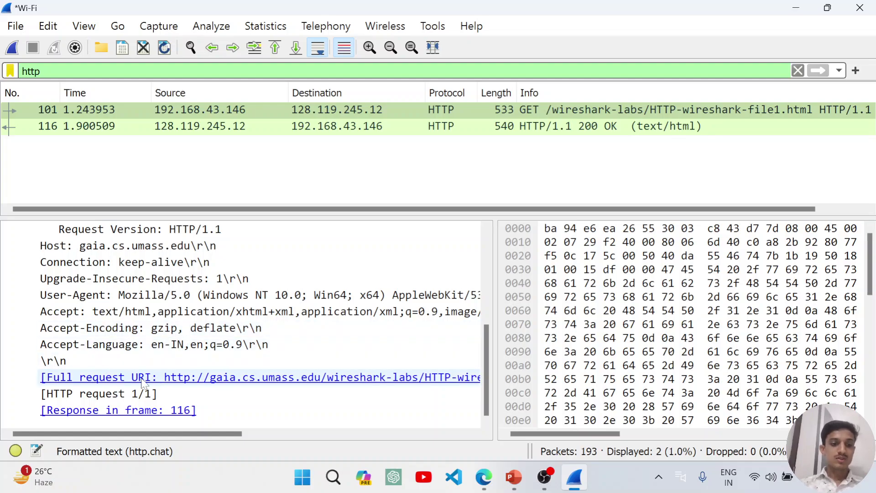
pyautogui.hscroll(5, 143, 374)
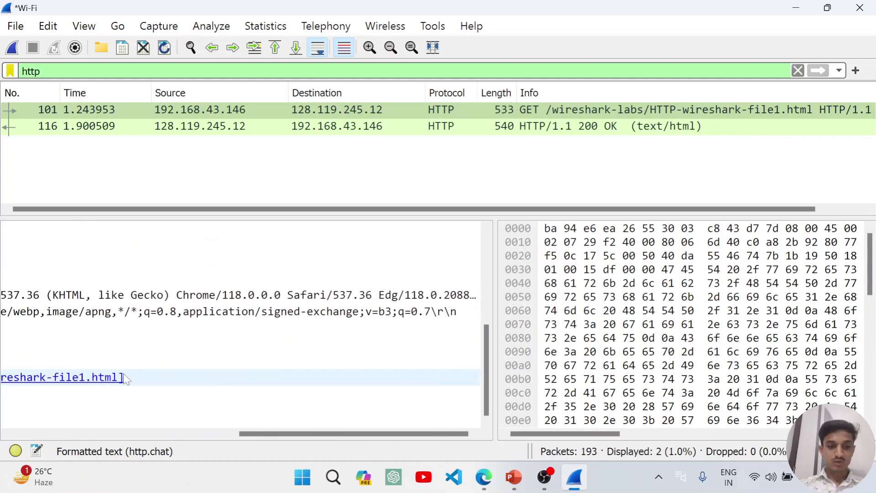
pyautogui.hscroll(-5, 123, 373)
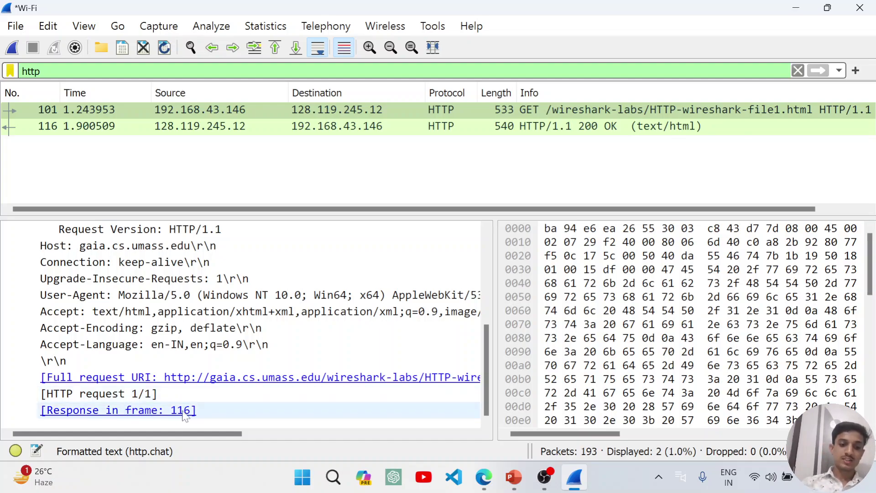
# Open the 200 OK response packet in its own window with an enlarged details area and the Expert Info collapsed.
pyautogui.doubleClick(52, 128)
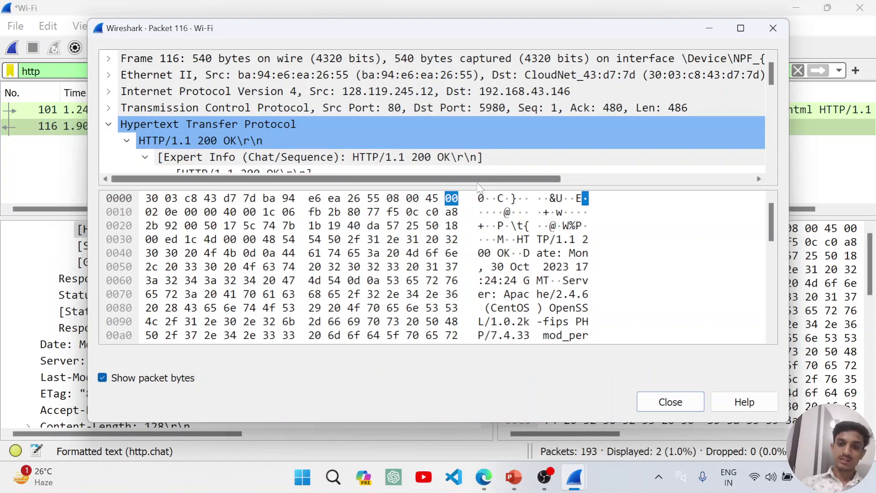
pyautogui.moveTo(476, 185); pyautogui.dragTo(459, 295)
pyautogui.scroll(-2, 322, 165)
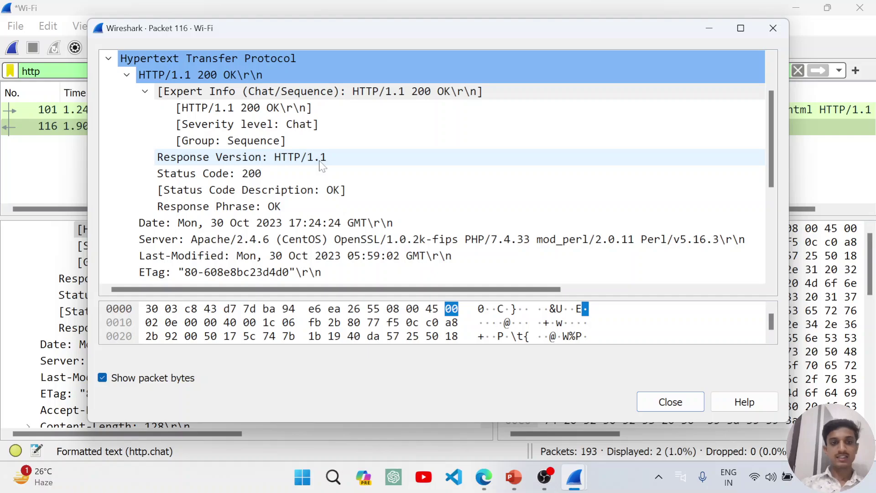
pyautogui.scroll(1, 321, 165)
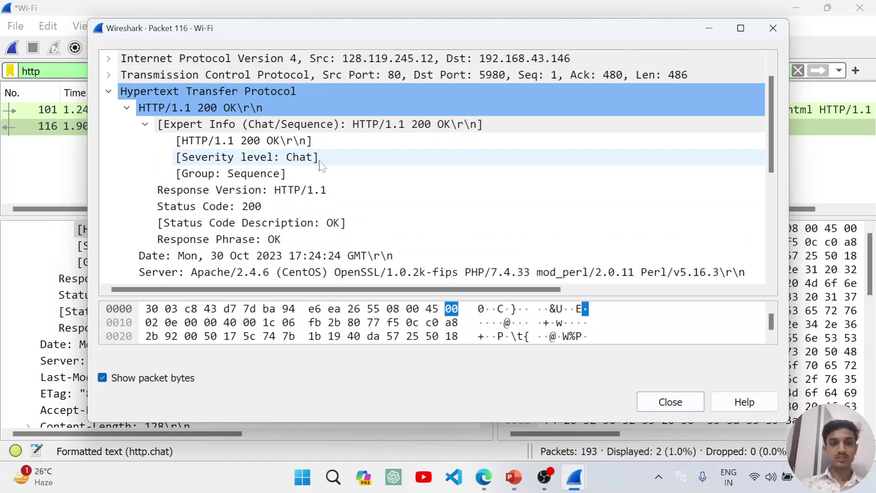
pyautogui.click(146, 127)
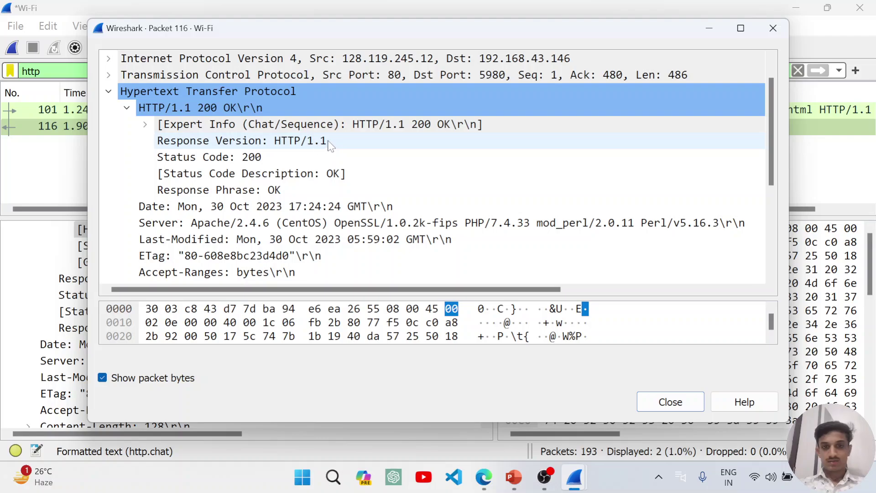
# Examine the response's status code, response phrase, and the Date, Server and Last-Modified headers.
pyautogui.click(261, 158)
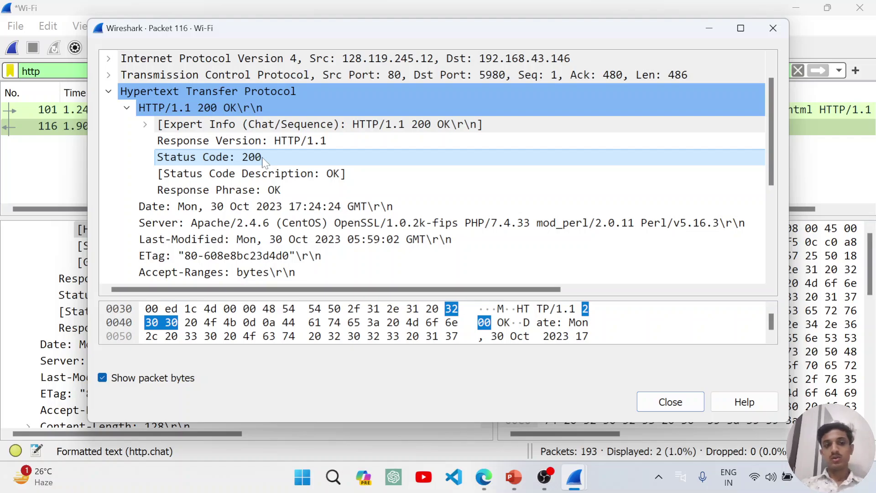
pyautogui.moveTo(256, 159); pyautogui.dragTo(249, 162)
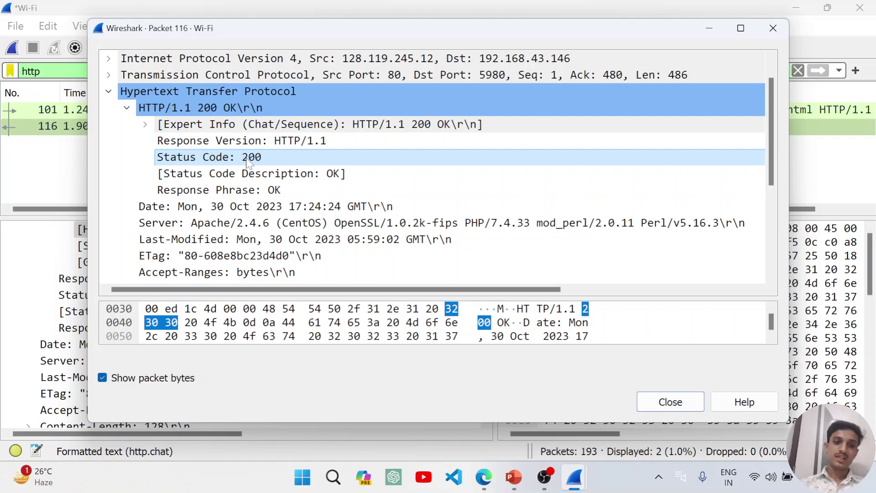
pyautogui.scroll(-1, 248, 162)
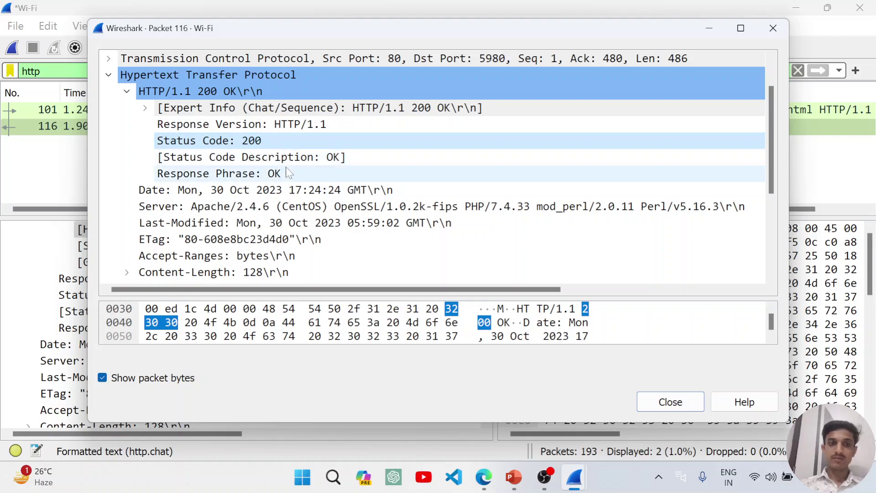
pyautogui.scroll(-1, 289, 174)
pyautogui.scroll(-1, 233, 190)
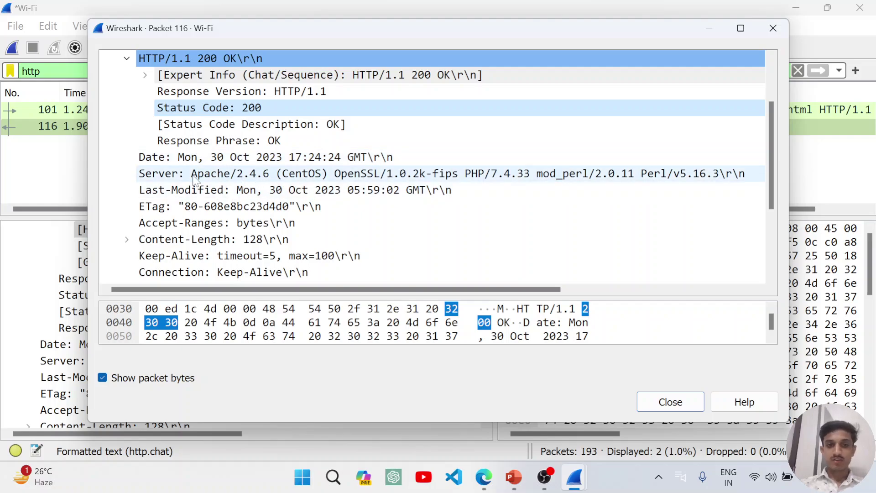
pyautogui.hscroll(5, 194, 178)
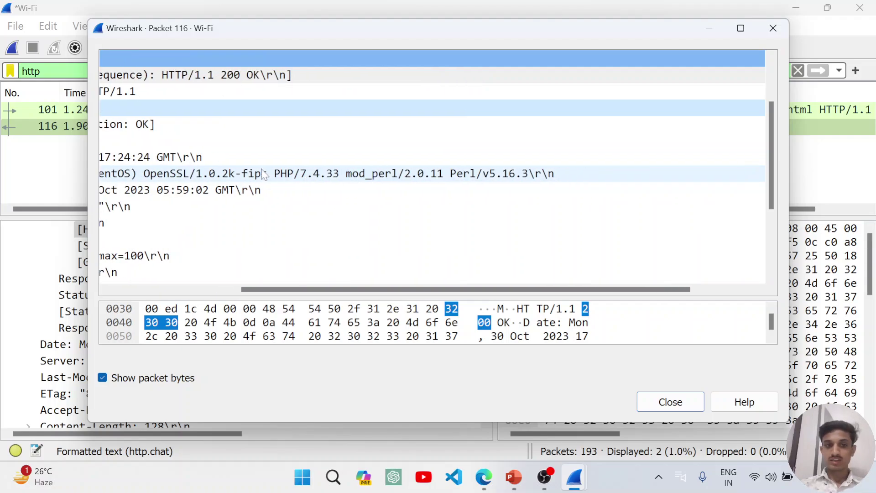
pyautogui.hscroll(-5, 292, 189)
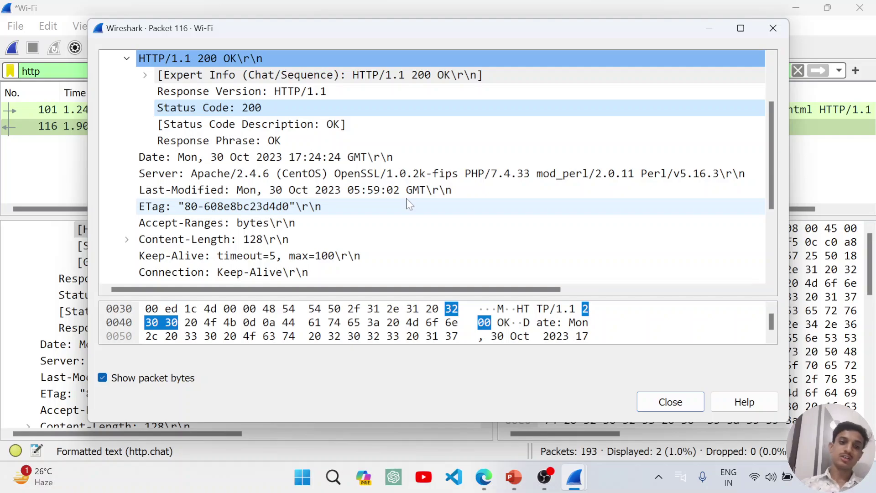
# Expand the response's Content-Length header and its line-based text data to read the returned HTML.
pyautogui.click(127, 240)
pyautogui.scroll(-1, 251, 244)
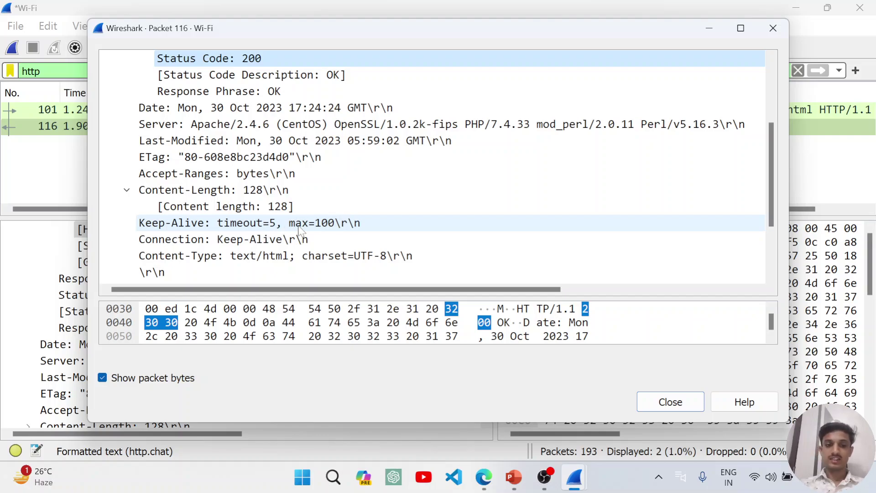
pyautogui.scroll(-2, 300, 231)
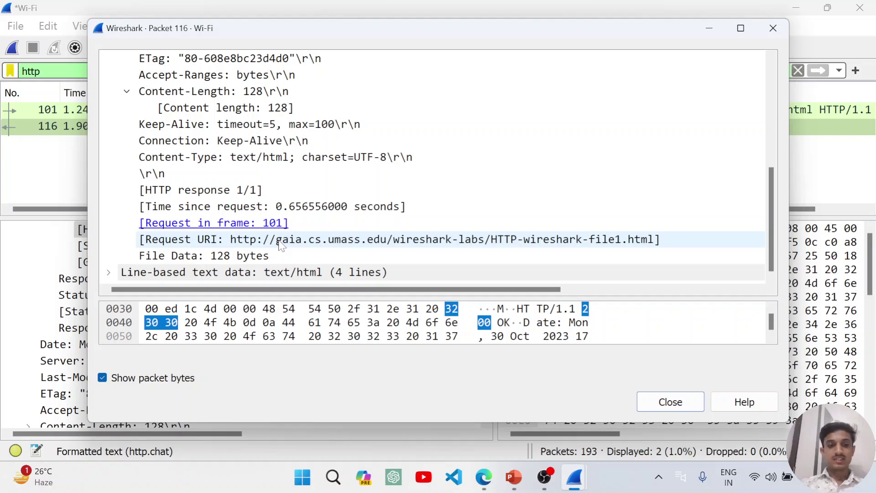
pyautogui.click(109, 272)
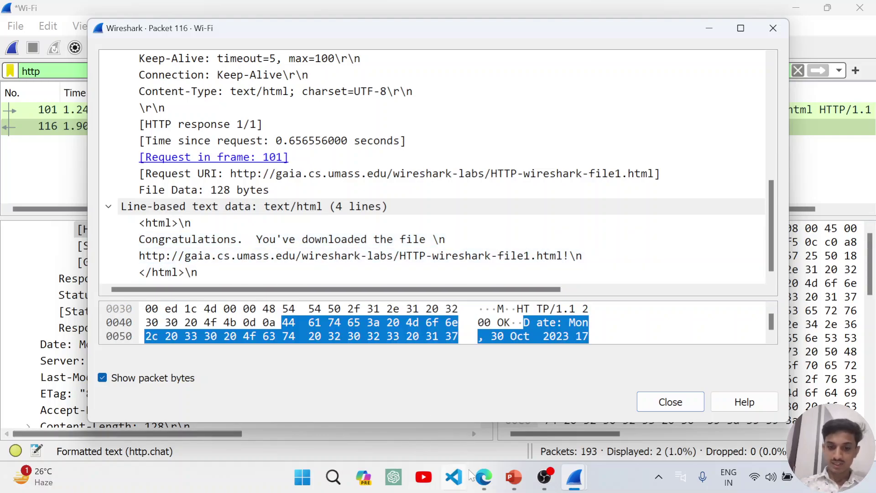
# Compare the page text in the browser with the HTML in the response packet, and close the packet's window.
pyautogui.click(483, 477)
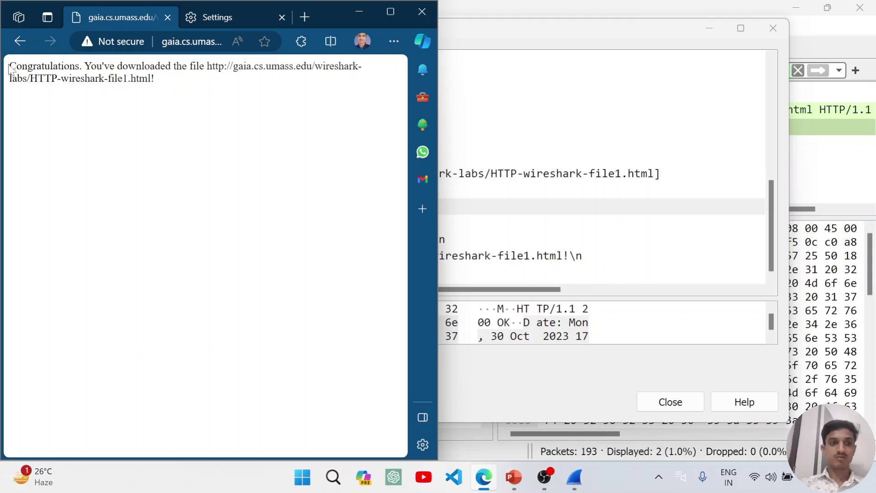
pyautogui.moveTo(9, 66); pyautogui.dragTo(195, 80)
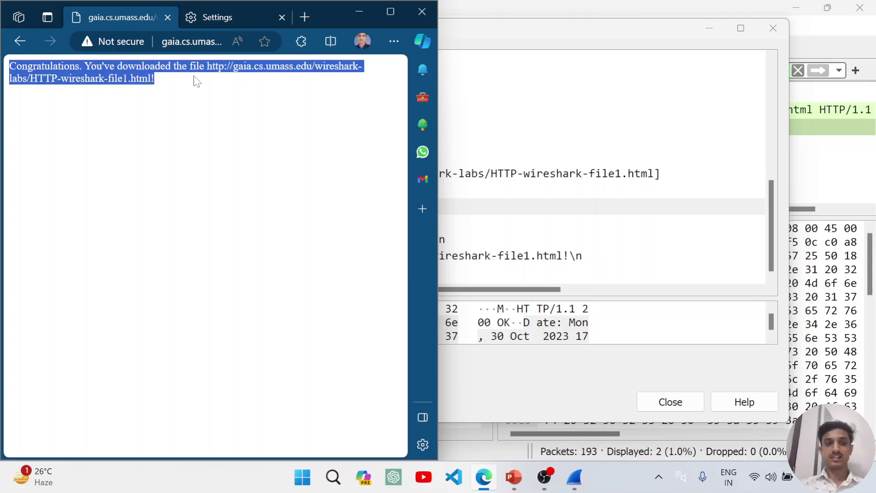
pyautogui.click(507, 136)
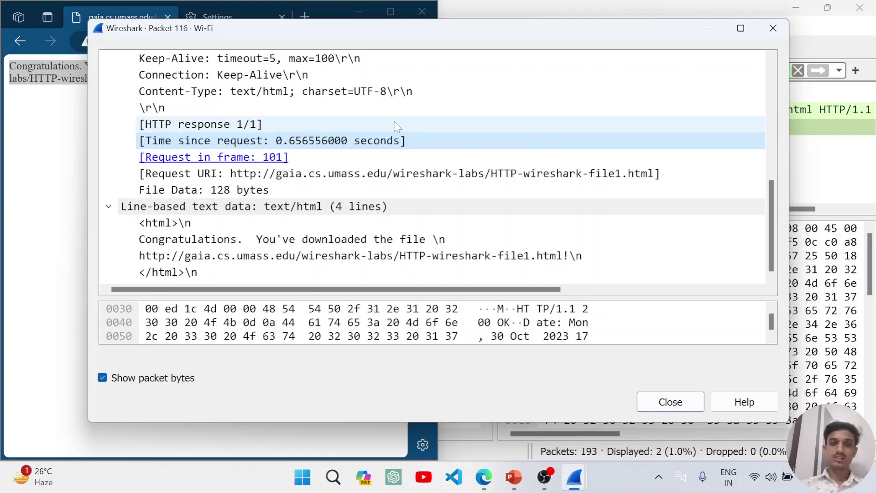
pyautogui.click(670, 402)
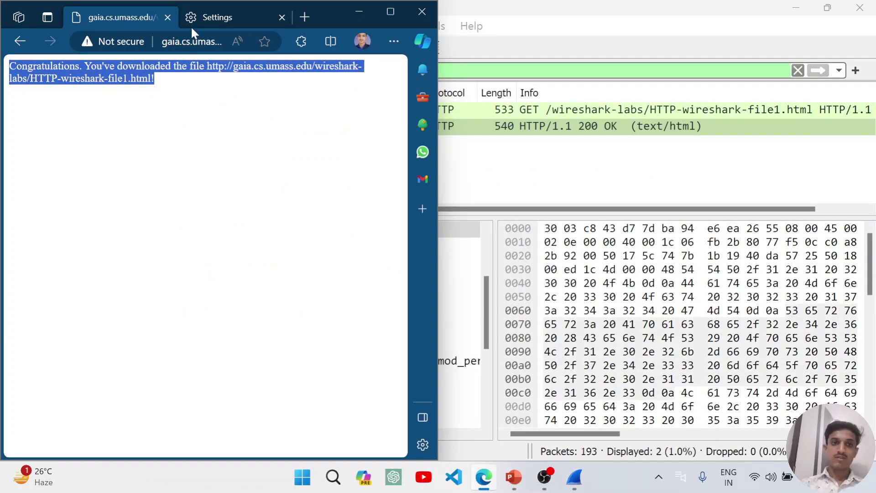
# Return the browser to the Wireshark HTTP lab PDF and find section 2 on the HTTP CONDITIONAL GET/response interaction.
pyautogui.click(19, 40)
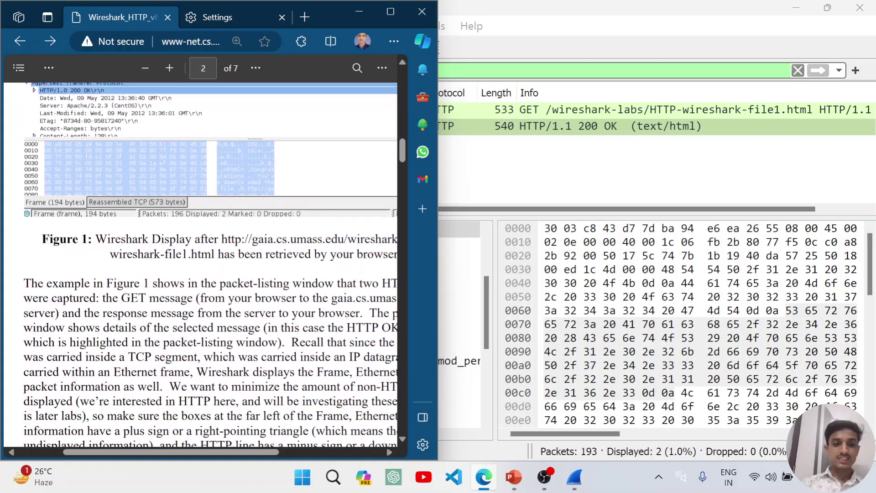
pyautogui.scroll(10, 200, 264)
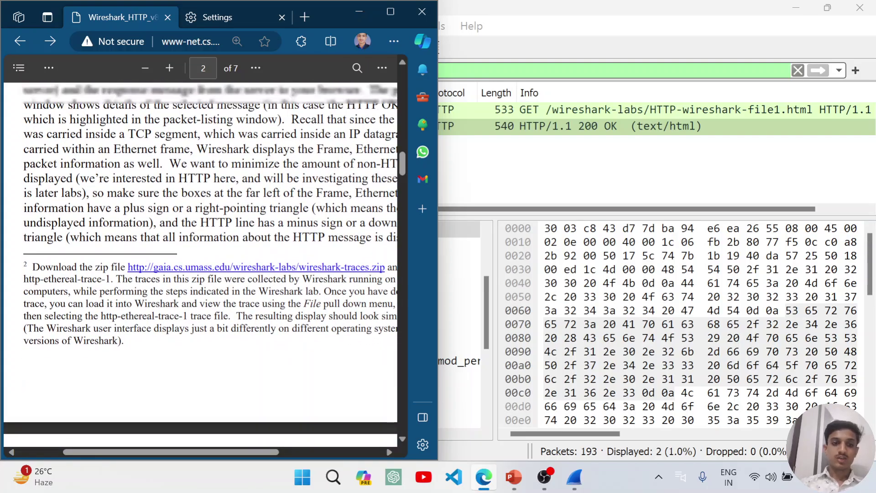
pyautogui.scroll(8, 200, 265)
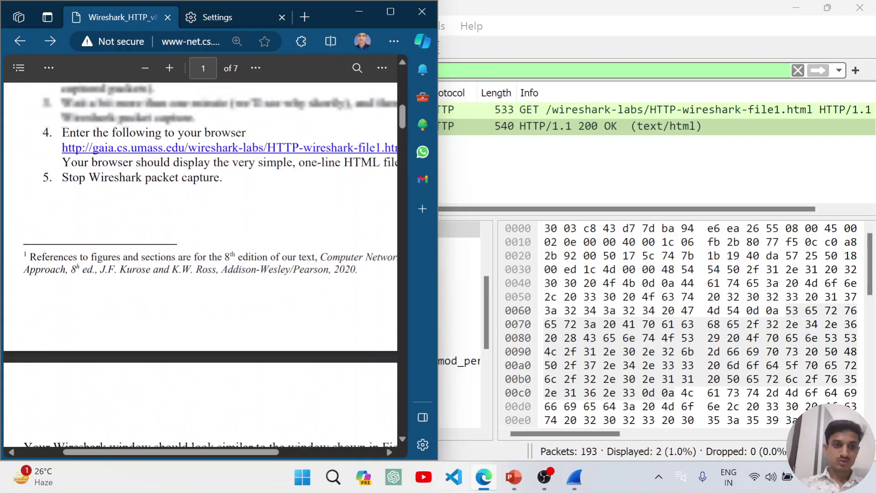
pyautogui.scroll(-8, 201, 264)
pyautogui.scroll(-15, 200, 264)
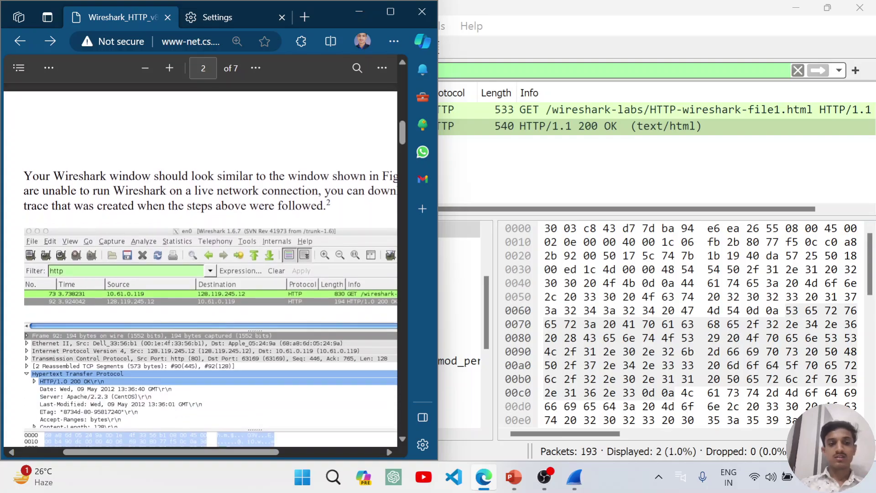
pyautogui.scroll(-8, 201, 265)
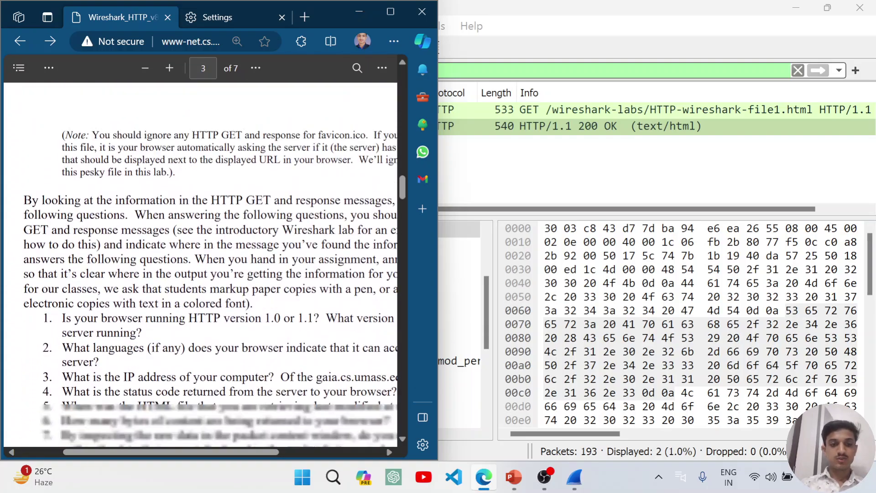
pyautogui.scroll(-5, 201, 265)
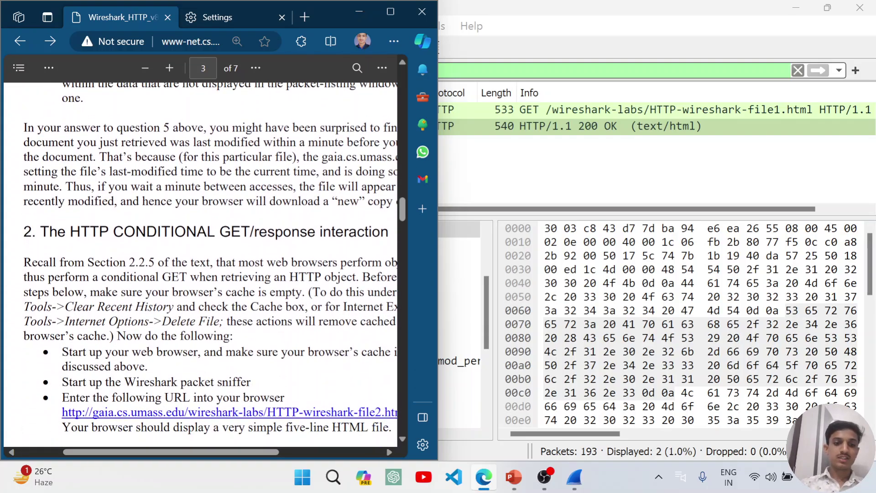
pyautogui.scroll(-3, 201, 264)
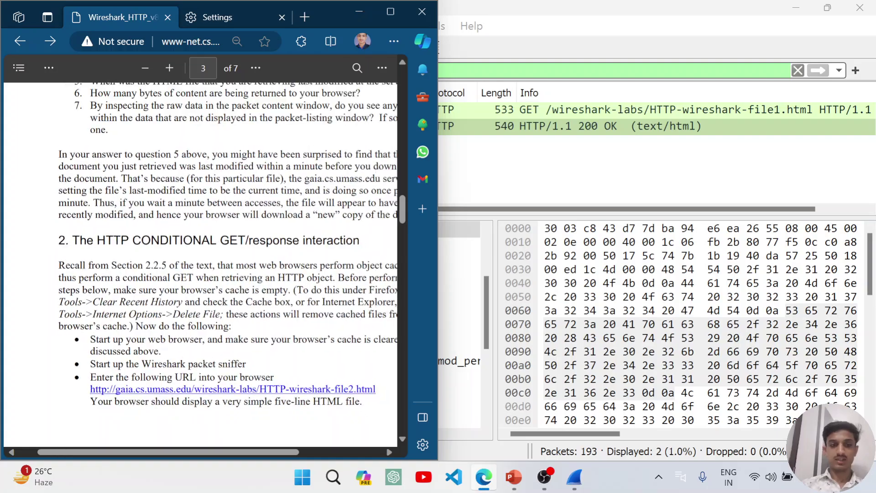
pyautogui.scroll(-1, 201, 269)
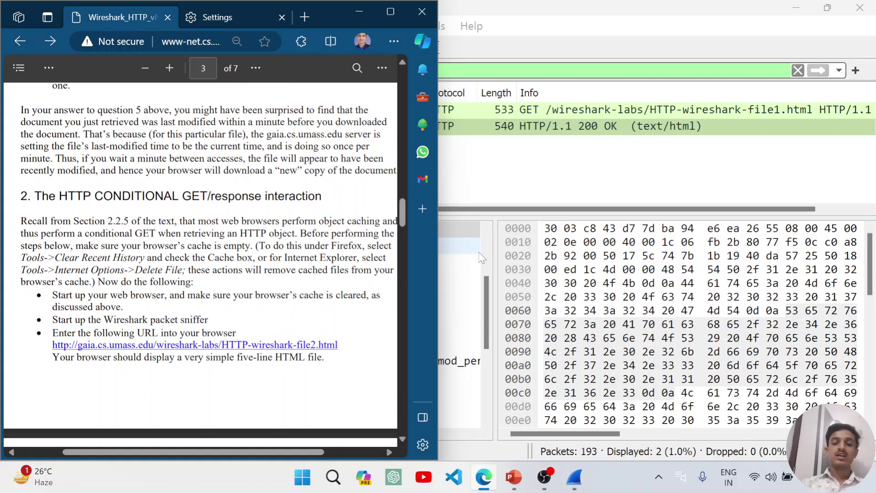
# Read the heading and instructions of the CONDITIONAL GET section in a maximized, enlarged view of the lab document.
pyautogui.click(394, 18)
pyautogui.hotkey('ctrl', '+')
pyautogui.hotkey('ctrl', '+')
pyautogui.hotkey('ctrl', '+')
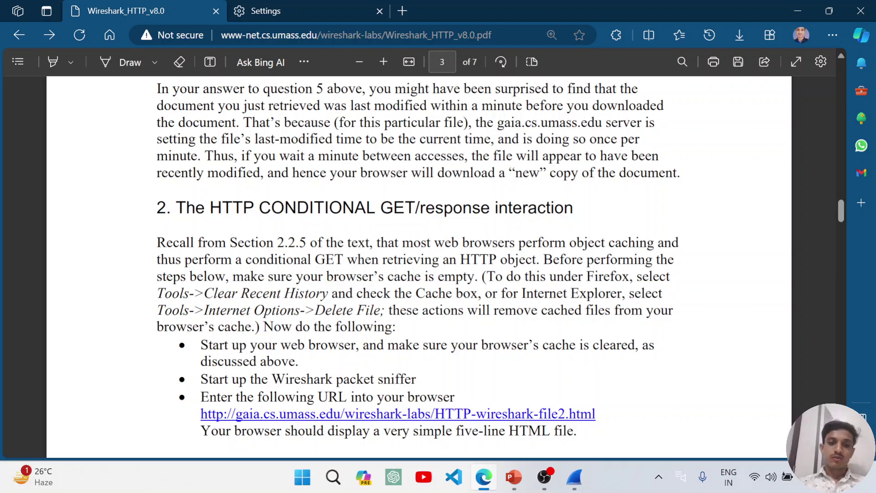
pyautogui.moveTo(176, 209); pyautogui.dragTo(377, 215)
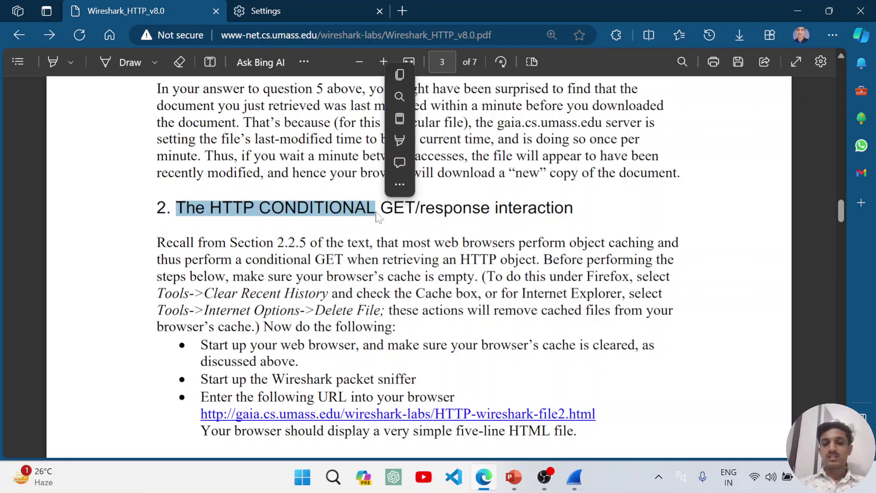
pyautogui.click(376, 214)
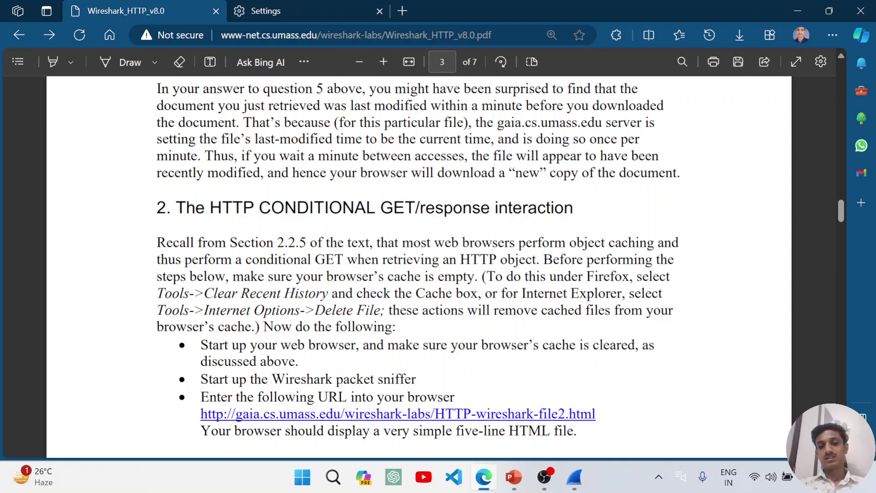
pyautogui.moveTo(380, 209); pyautogui.dragTo(423, 210)
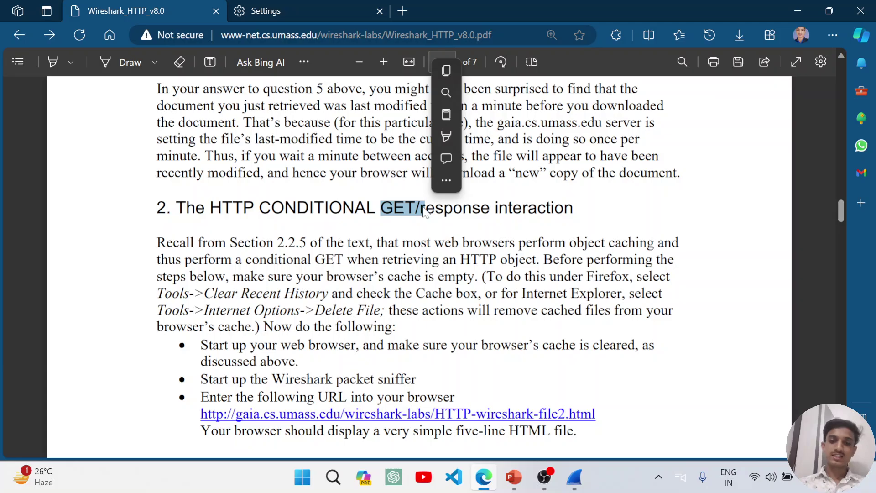
pyautogui.click(424, 212)
pyautogui.scroll(-3, 424, 219)
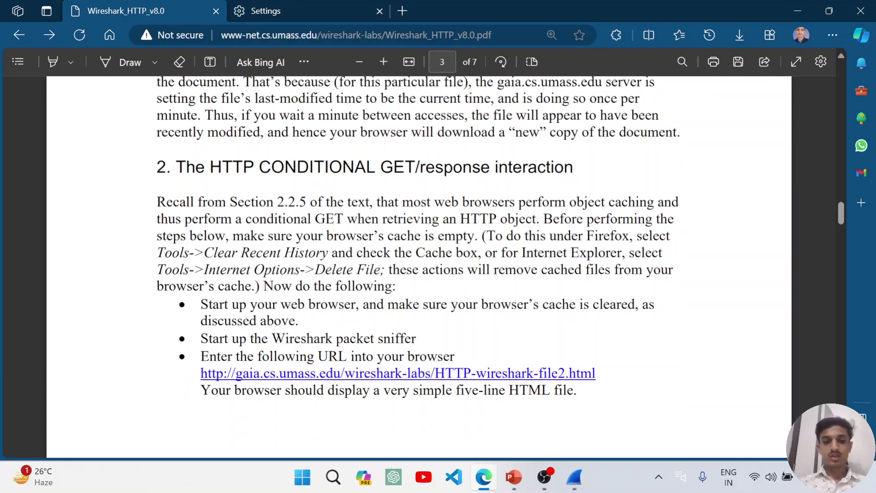
# Arrange the lab document in half the screen beside the Wireshark capture, with the HTTP-wireshark-file2.html link in view.
pyautogui.press('super+Left')
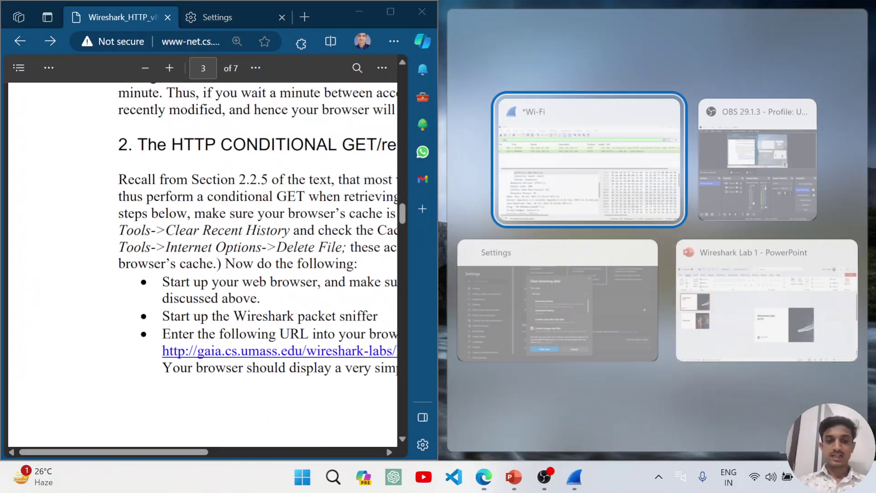
pyautogui.click(587, 187)
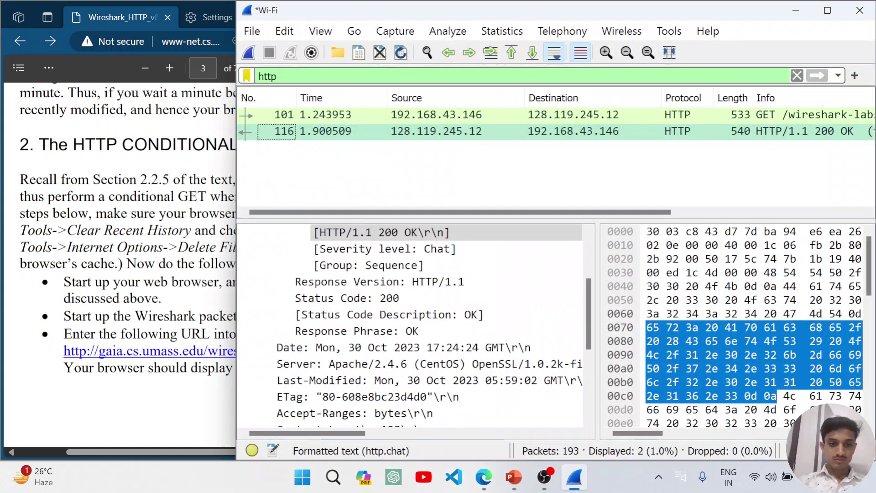
pyautogui.hscroll(3, 120, 271)
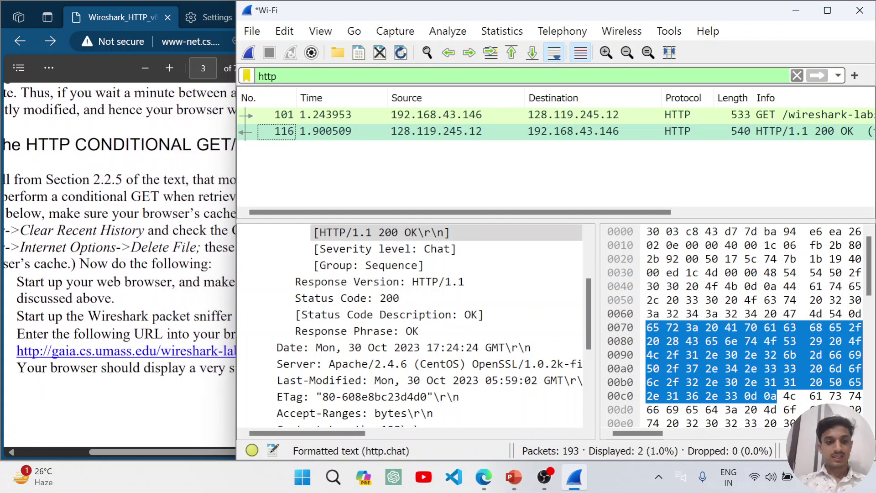
pyautogui.click(154, 394)
pyautogui.hscroll(2, 208, 363)
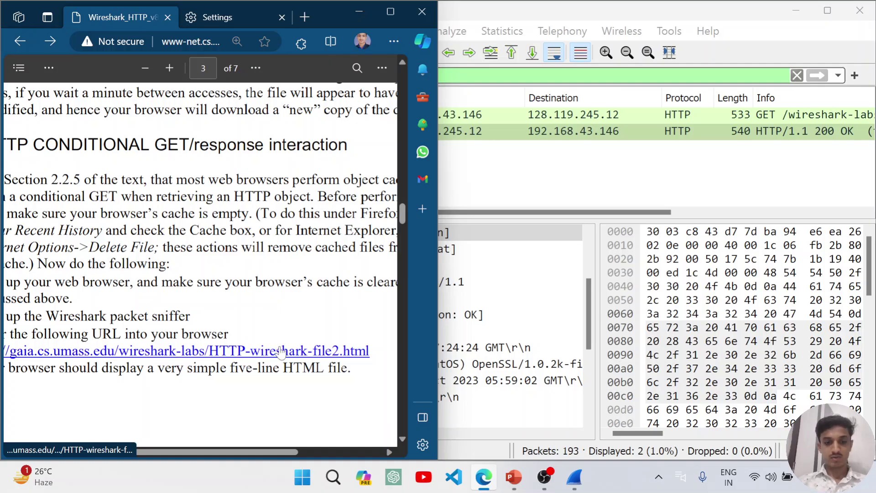
pyautogui.hscroll(-4, 231, 360)
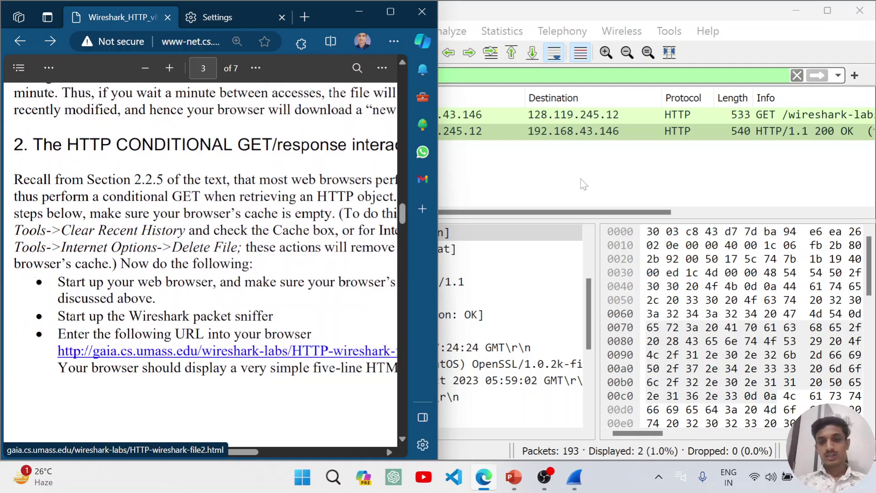
# Start a new Wi-Fi packet capture in Wireshark without saving the previously captured packets.
pyautogui.click(583, 184)
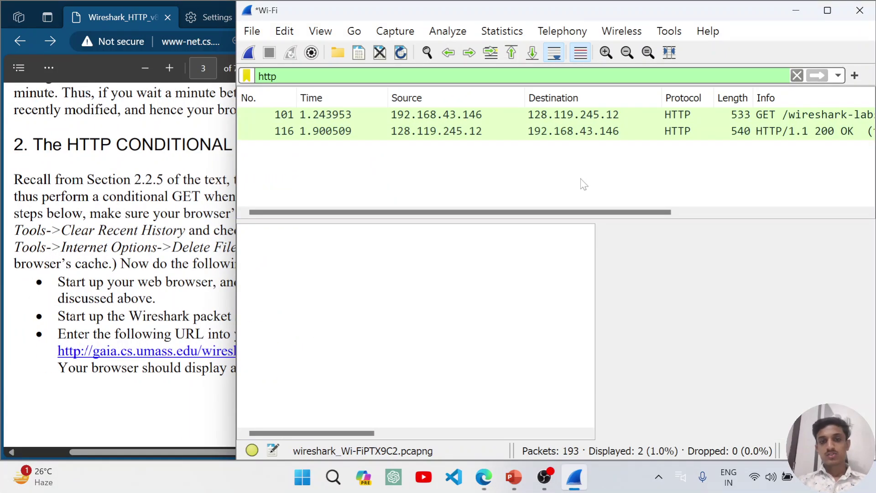
pyautogui.click(249, 54)
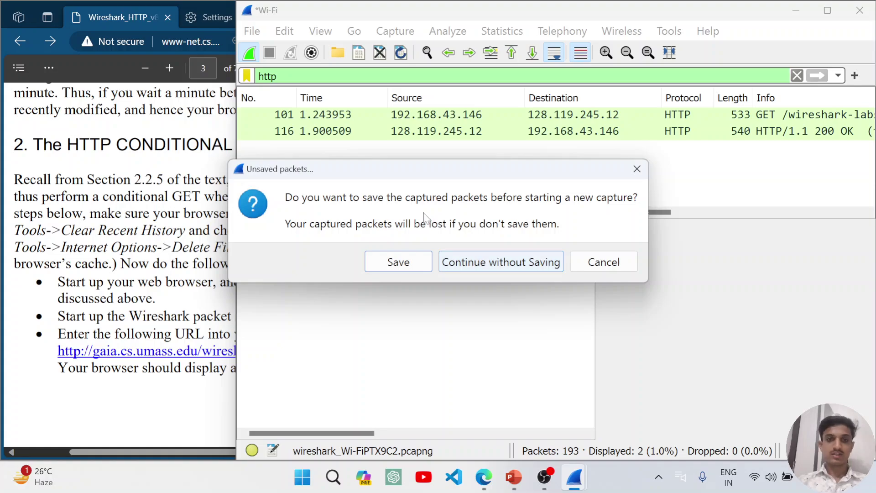
pyautogui.click(497, 268)
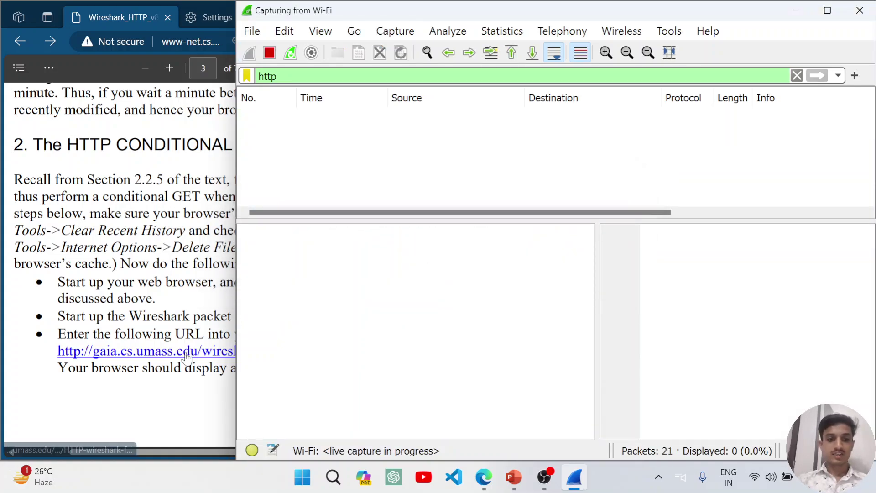
# Load HTTP-wireshark-file2.html from the link in the lab document, and stop the Wireshark capture.
pyautogui.click(187, 355)
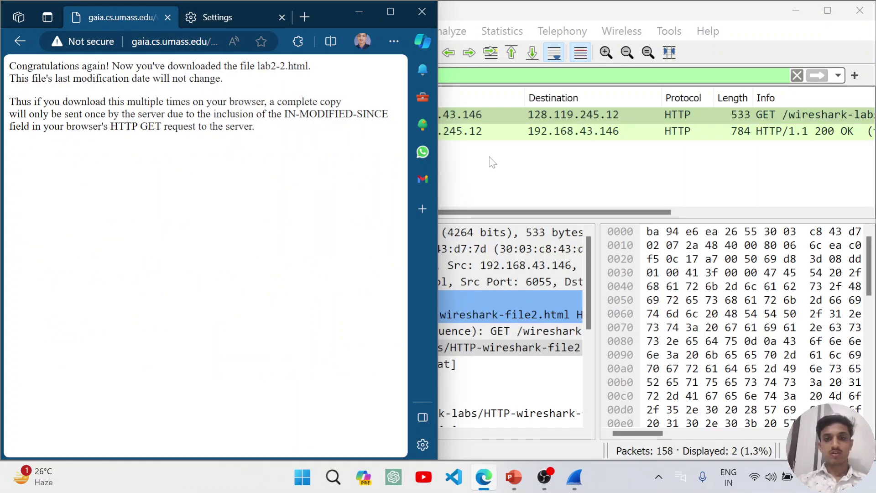
pyautogui.click(493, 162)
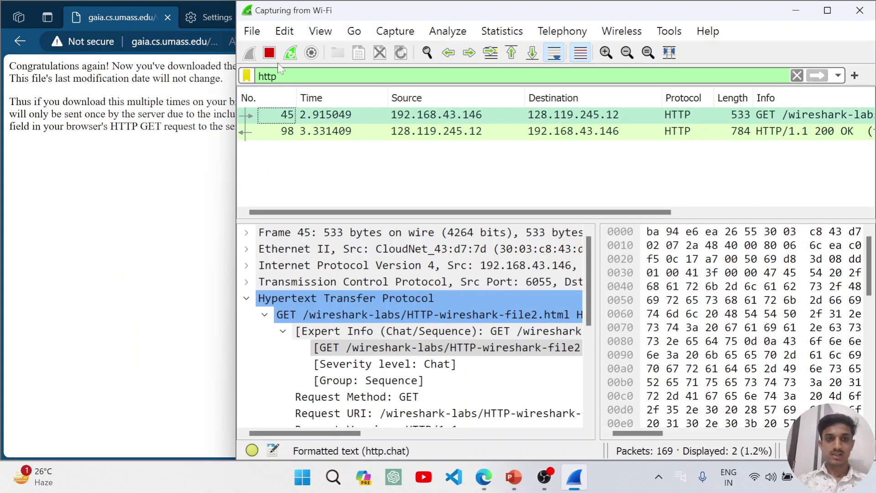
pyautogui.click(269, 54)
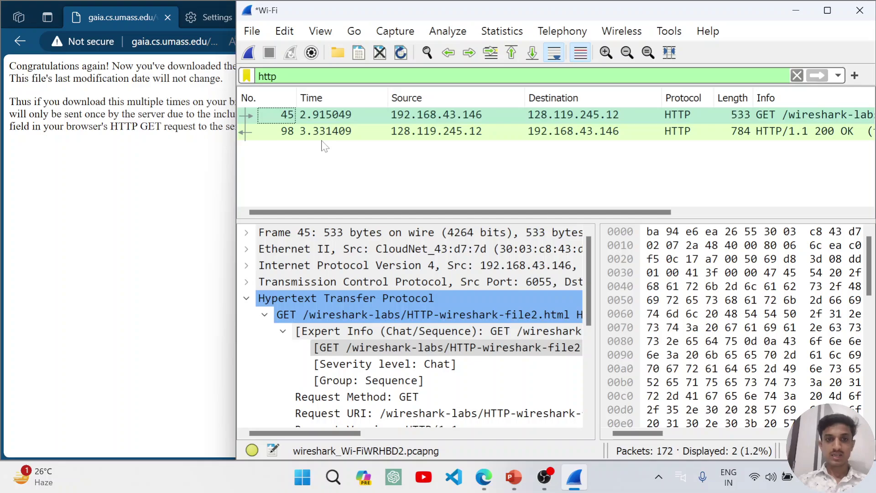
# Examine the request method, URI and version of the GET for HTTP-wireshark-file2.html with its Expert Info collapsed.
pyautogui.click(360, 119)
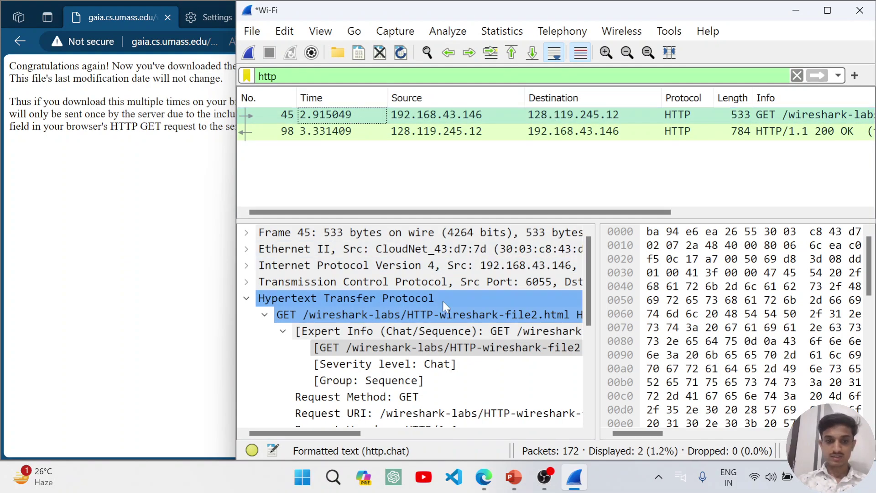
pyautogui.scroll(-1, 442, 300)
pyautogui.scroll(-1, 429, 342)
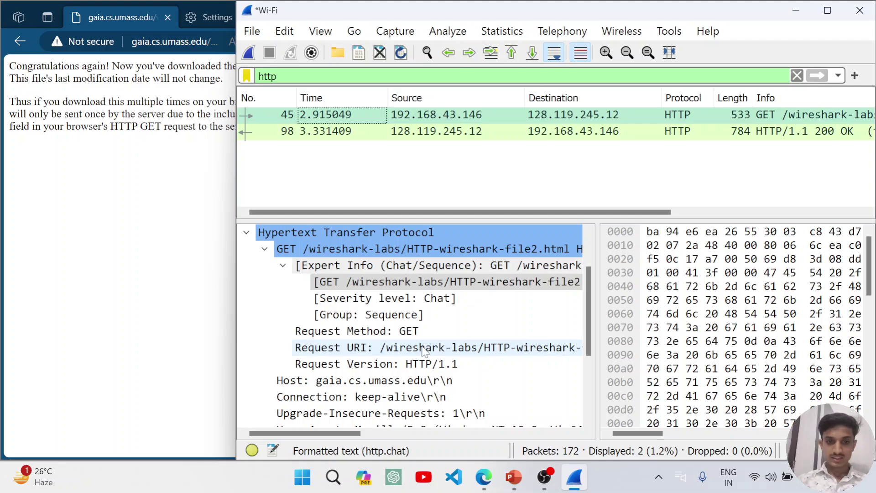
pyautogui.click(283, 266)
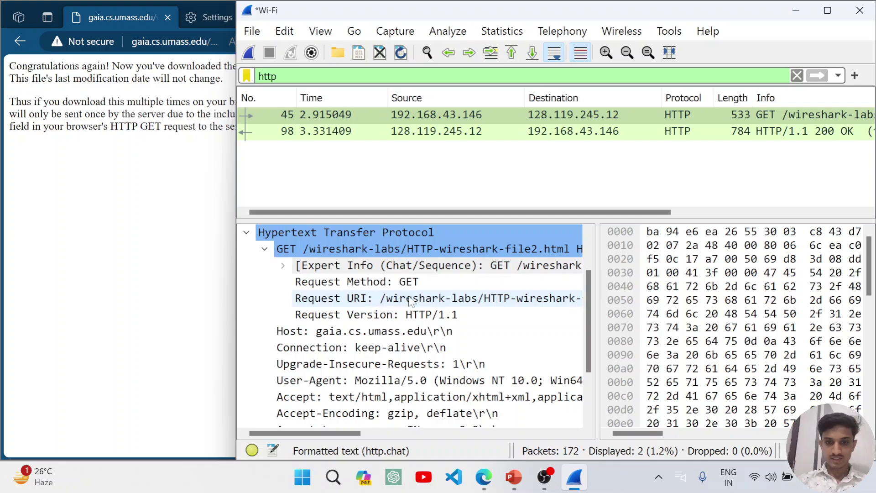
pyautogui.hscroll(5, 409, 299)
pyautogui.hscroll(-5, 410, 302)
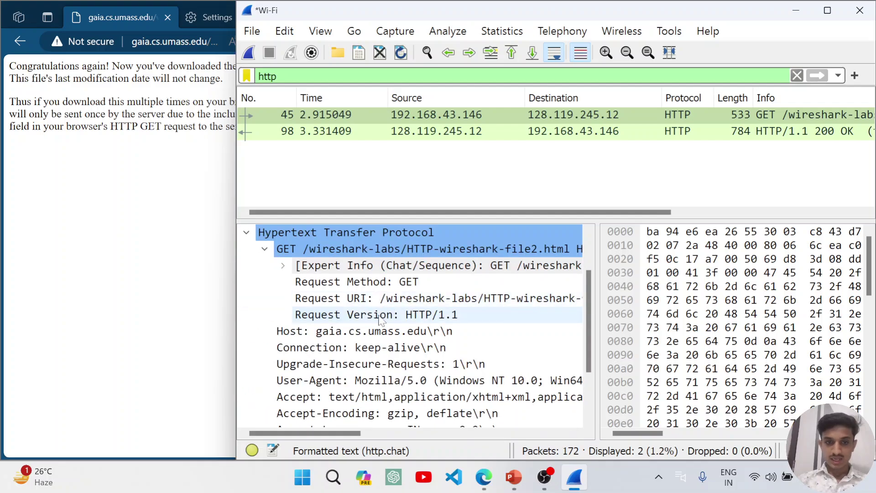
# Examine the header fields of the GET for HTTP-wireshark-file2.html with its Expert Info expanded, down to the response frame reference.
pyautogui.scroll(-2, 401, 330)
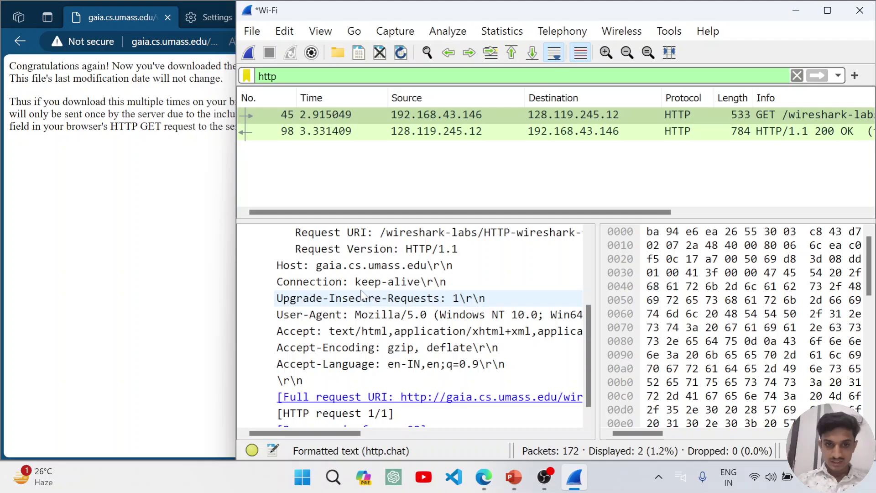
pyautogui.scroll(-1, 351, 326)
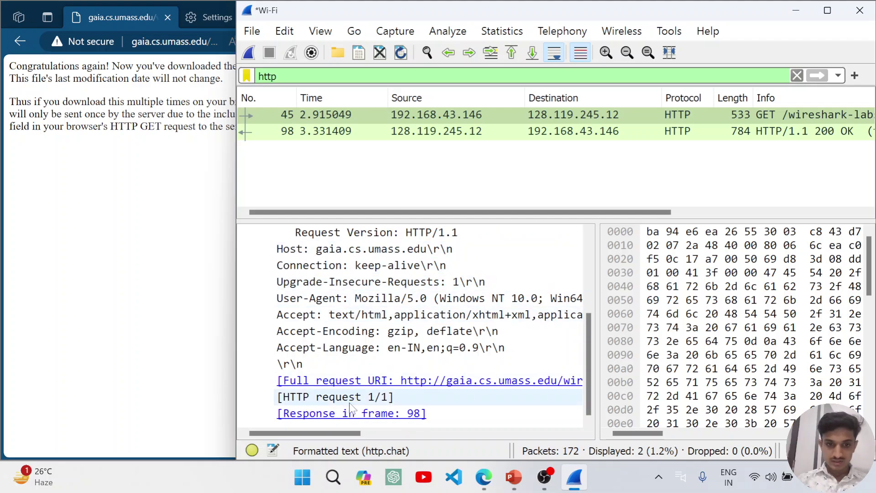
pyautogui.scroll(4, 366, 353)
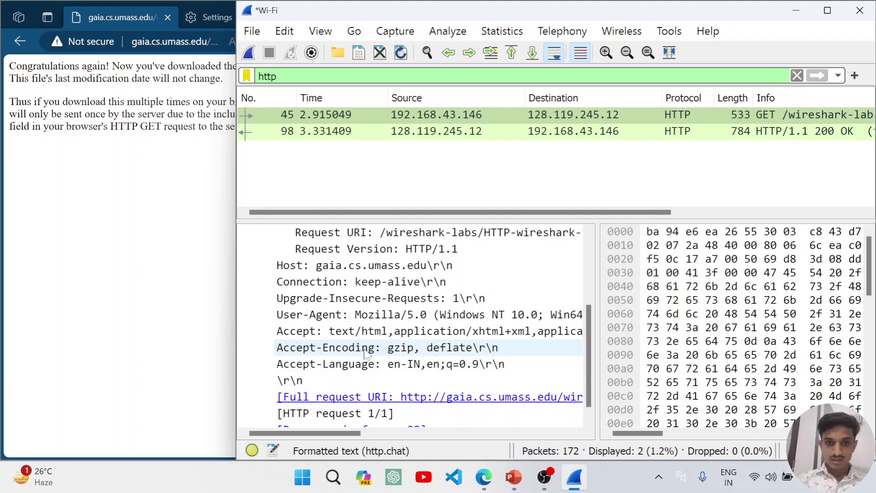
pyautogui.scroll(1, 341, 299)
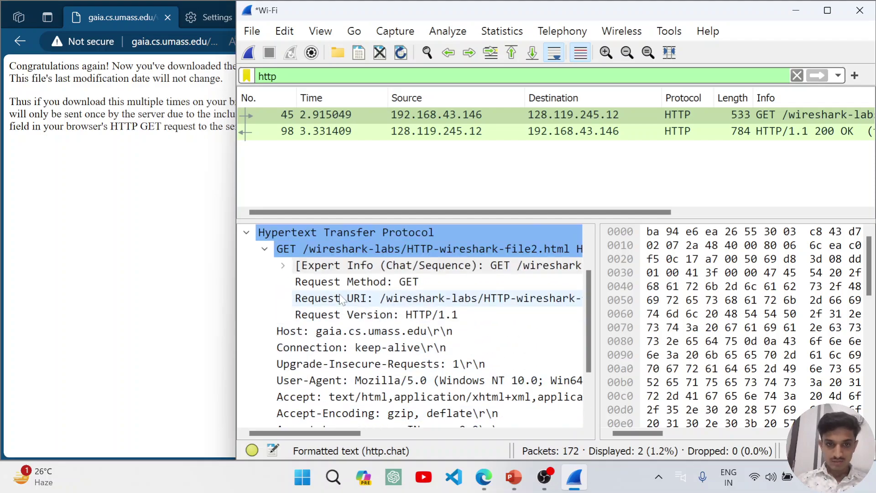
pyautogui.click(282, 265)
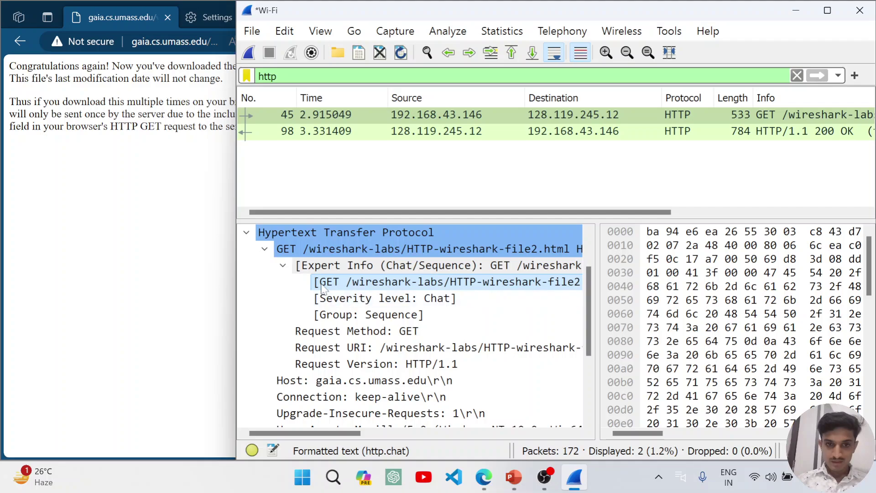
pyautogui.scroll(-2, 402, 354)
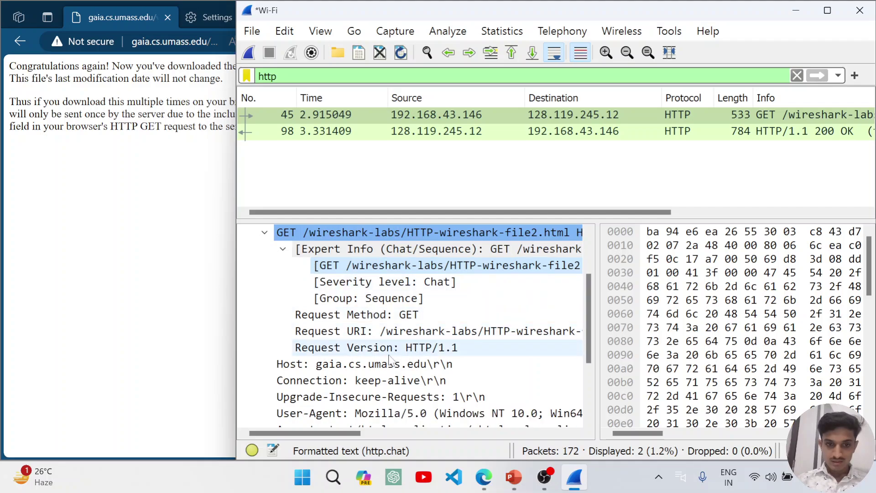
pyautogui.scroll(-1, 392, 360)
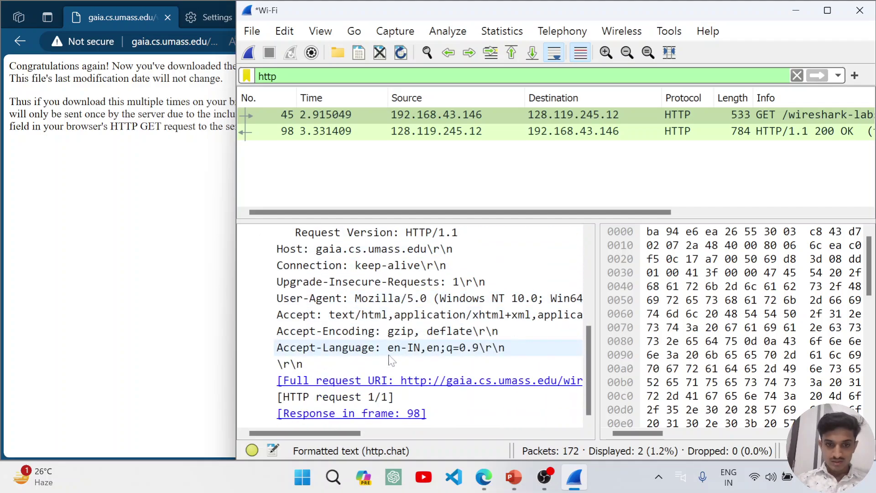
pyautogui.click(382, 413)
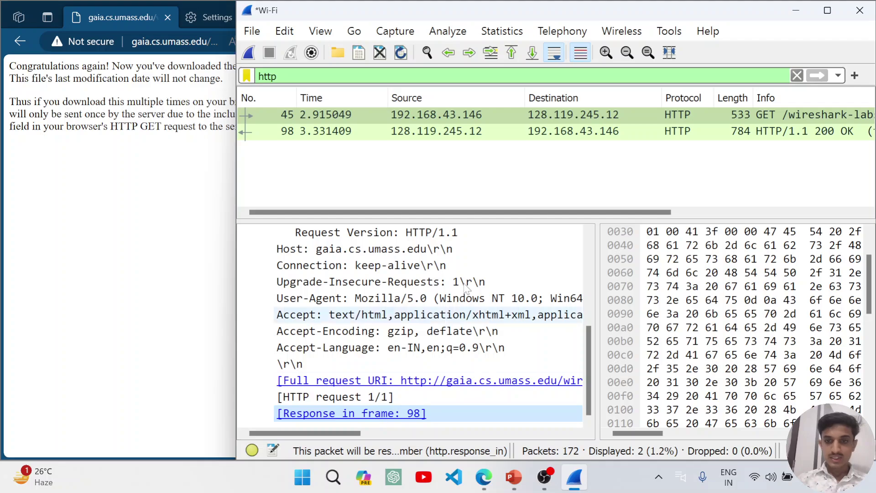
# Examine the status code, Last-Modified and Content-Length fields of the 200 OK response to the HTTP-wireshark-file2.html request.
pyautogui.click(436, 131)
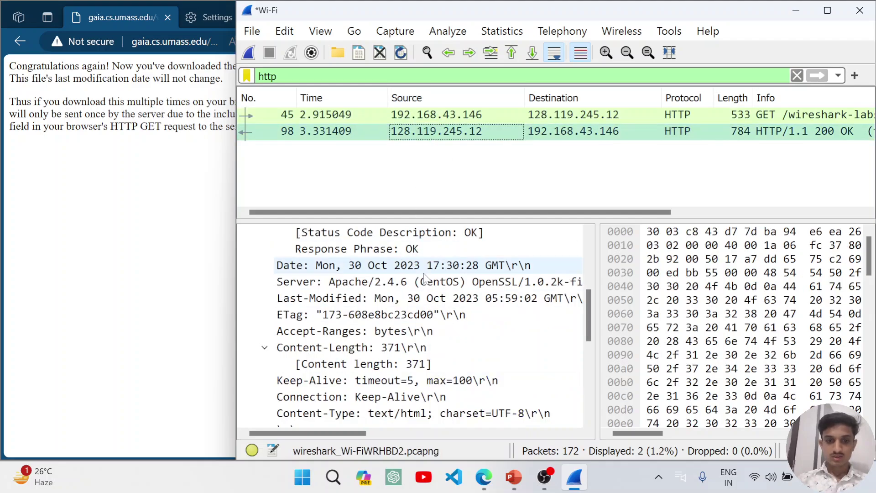
pyautogui.scroll(-2, 424, 276)
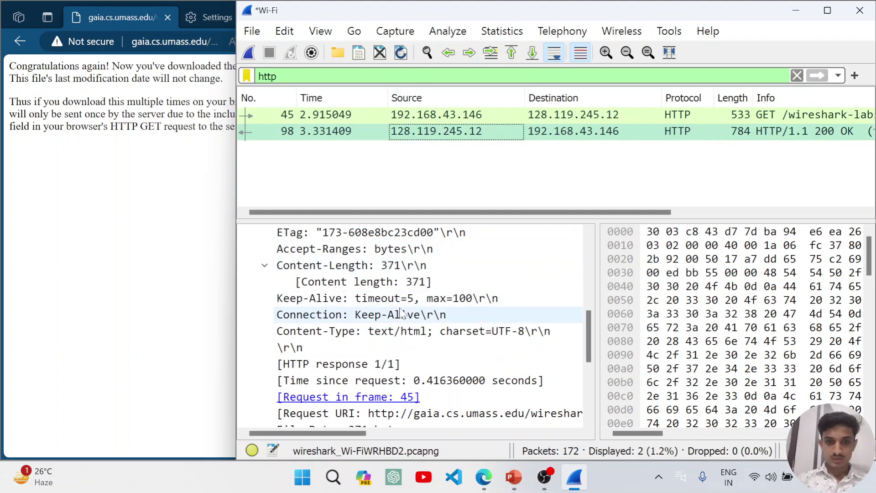
pyautogui.scroll(2, 401, 283)
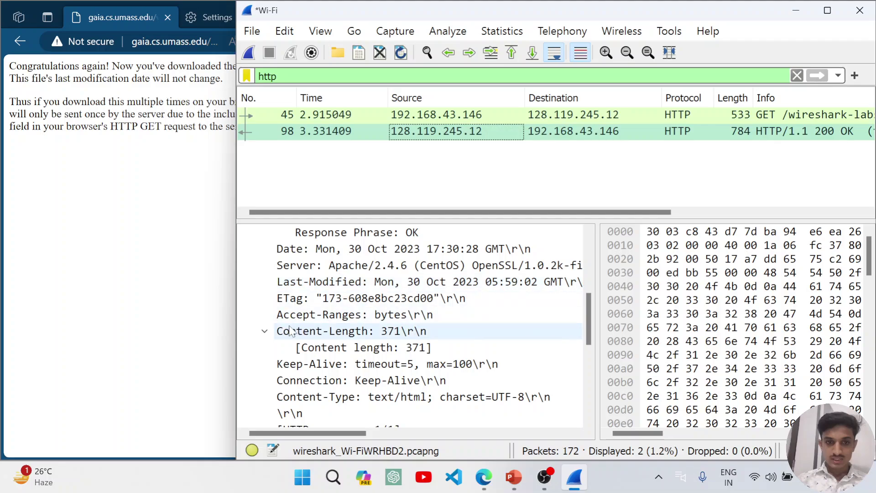
pyautogui.click(265, 331)
pyautogui.click(265, 331)
pyautogui.scroll(2, 329, 299)
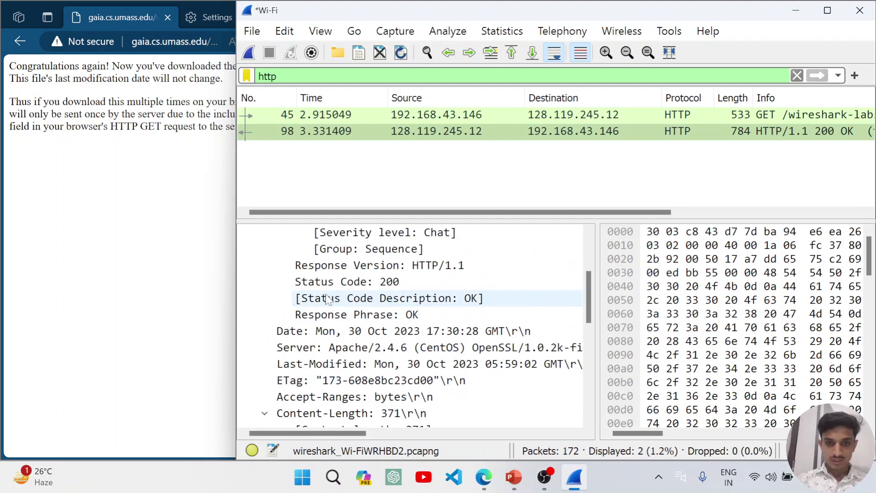
pyautogui.scroll(-1, 374, 330)
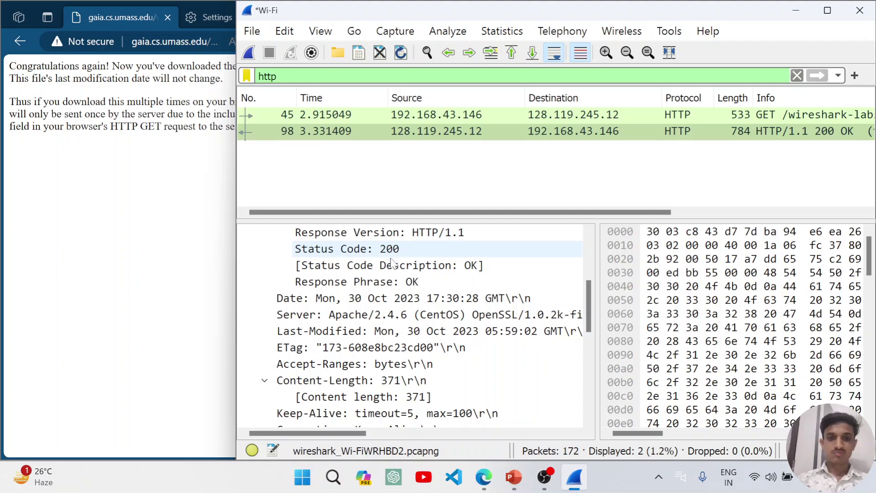
pyautogui.scroll(1, 415, 265)
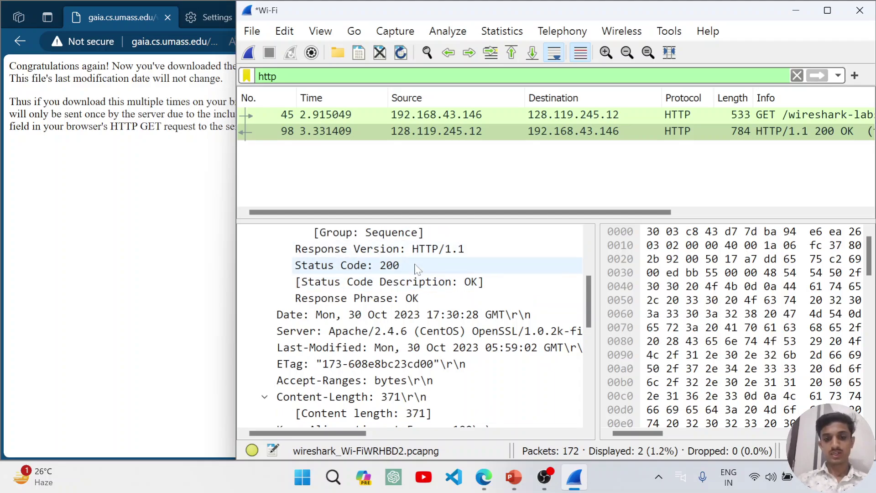
pyautogui.scroll(1, 401, 270)
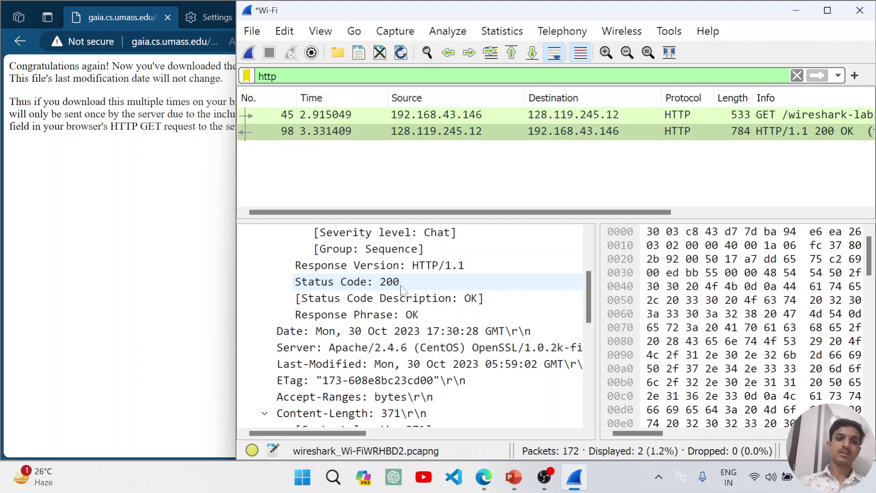
# Go back to the lab document in the browser and start a new Wi-Fi capture in Wireshark without saving the packets.
pyautogui.click(136, 225)
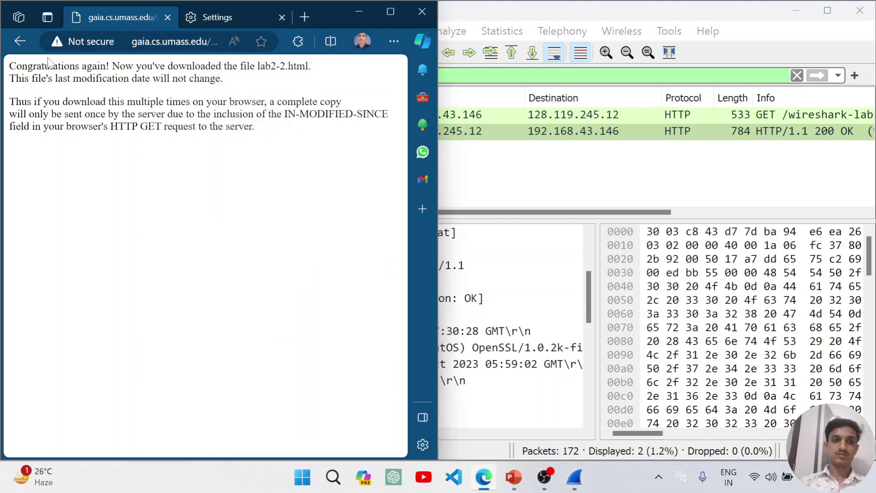
pyautogui.click(19, 43)
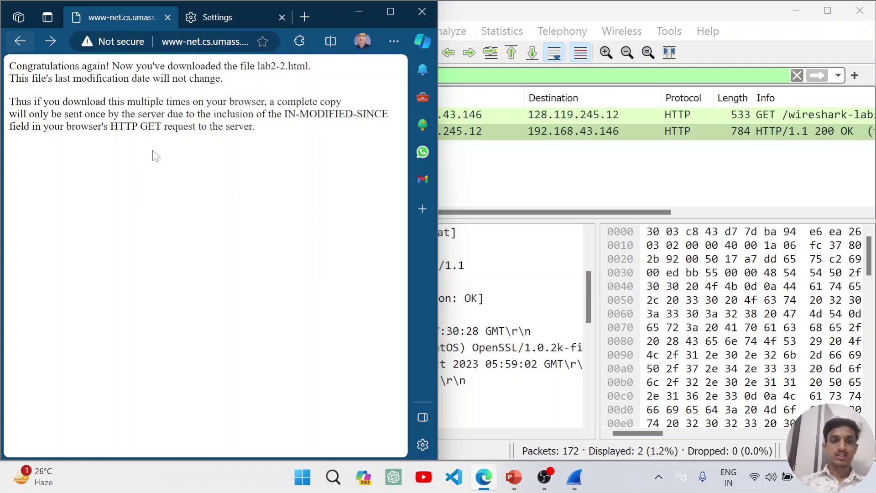
pyautogui.hotkey('alt', 'Tab')
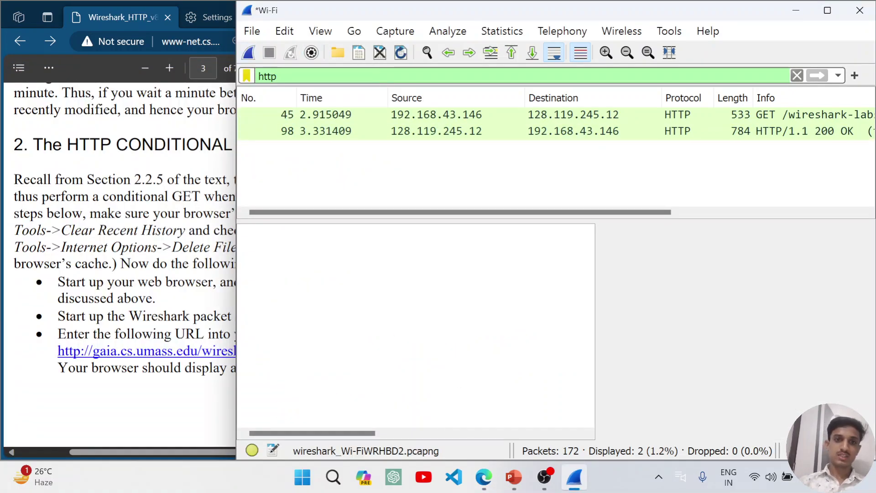
pyautogui.click(249, 52)
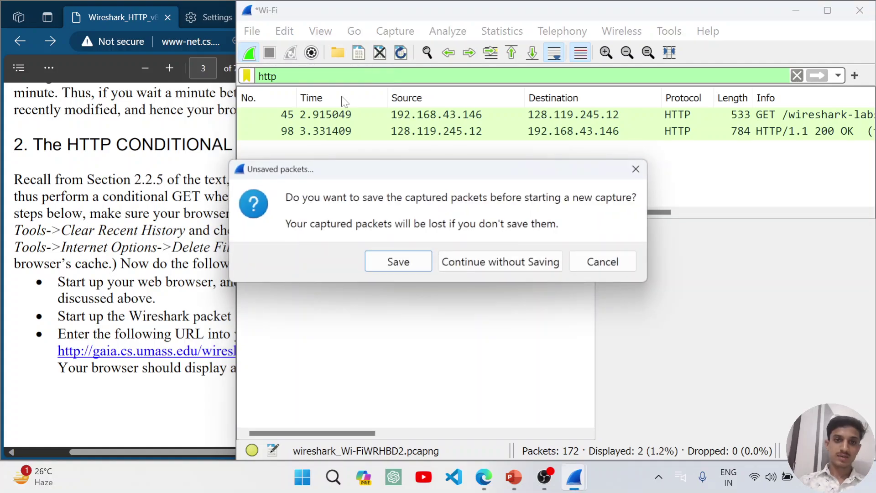
pyautogui.click(501, 262)
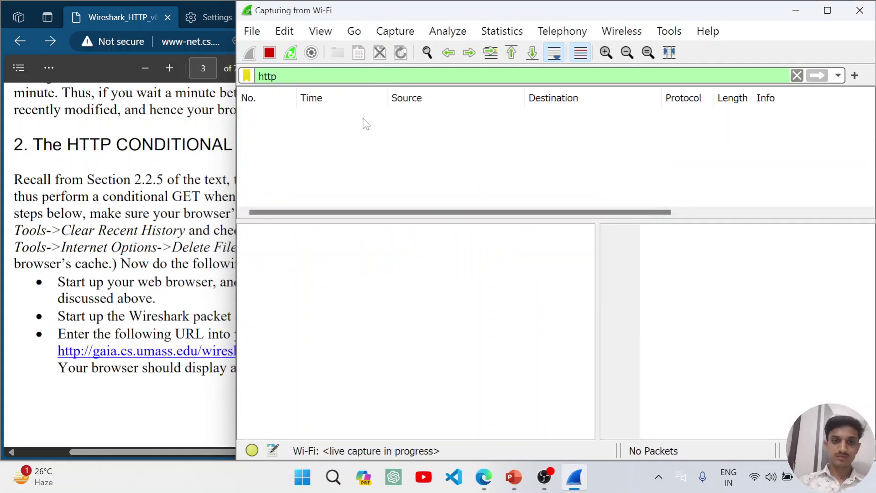
# Try to capture a repeat visit to HTTP-wireshark-file2.html through the lab document link, and stop the Wireshark capture.
pyautogui.click(159, 352)
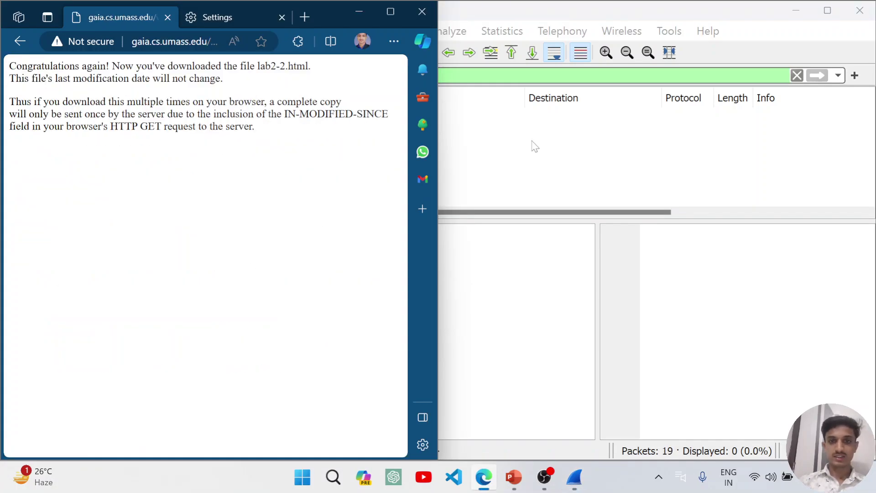
pyautogui.click(533, 146)
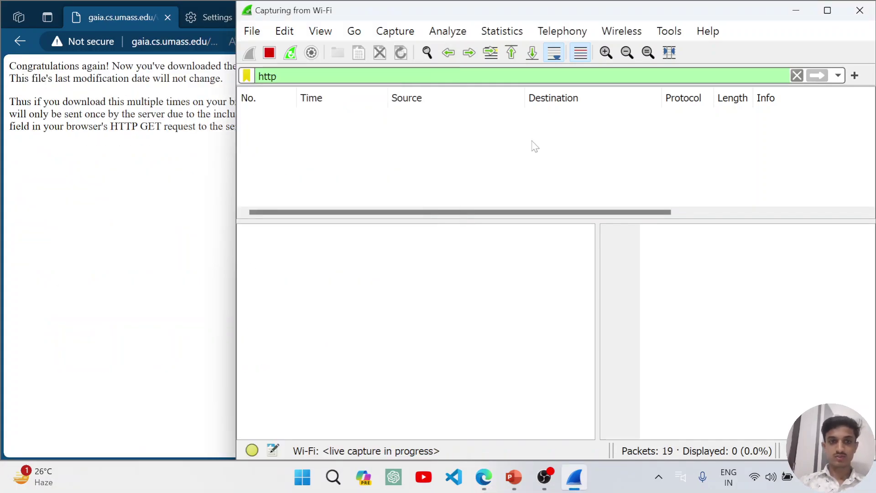
pyautogui.click(269, 53)
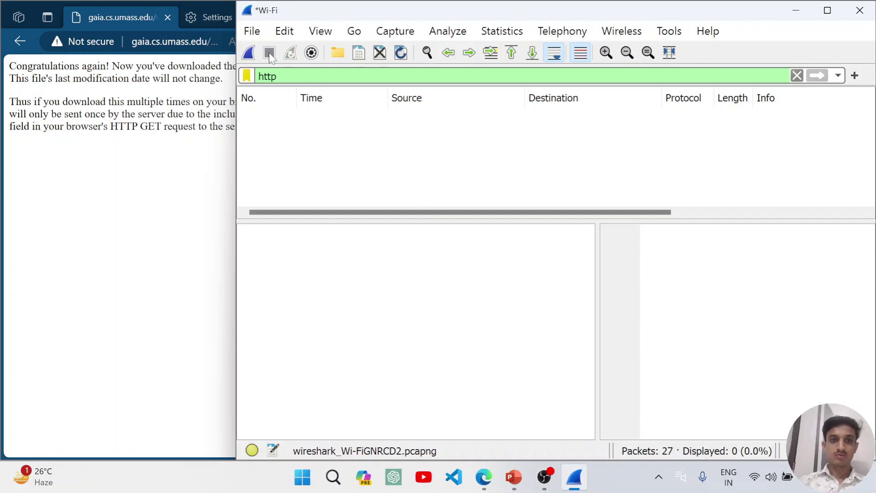
# Return the browser to the lab document and restart the Wi-Fi capture in Wireshark, discarding the unsaved packets.
pyautogui.click(30, 37)
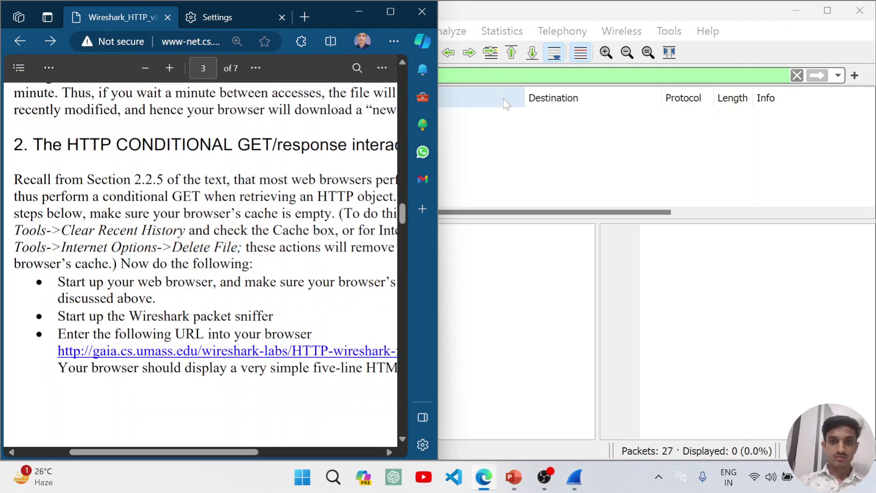
pyautogui.click(505, 137)
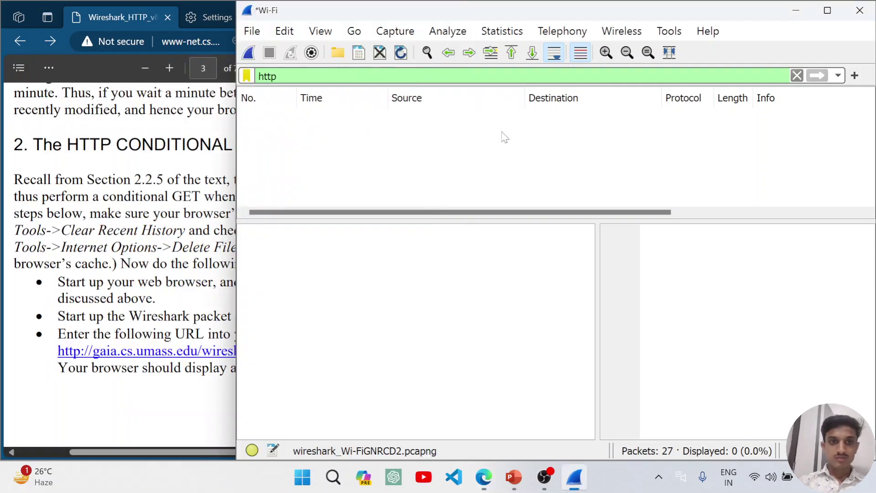
pyautogui.click(249, 54)
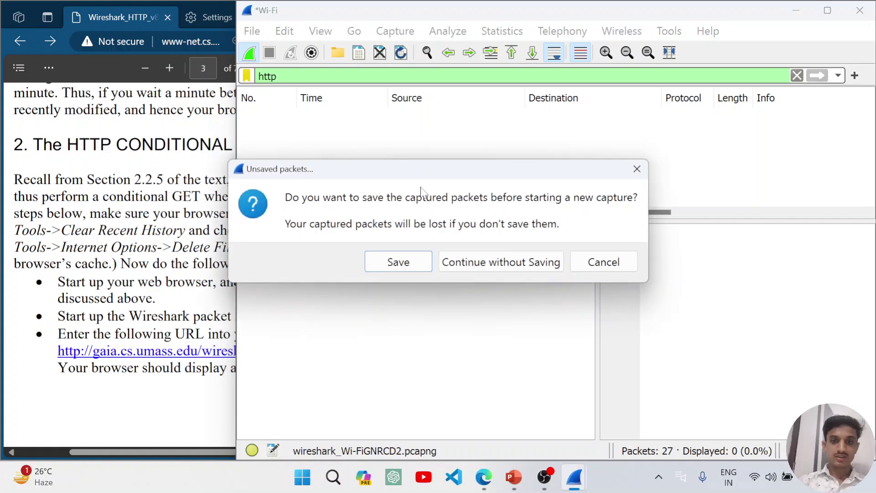
pyautogui.click(502, 261)
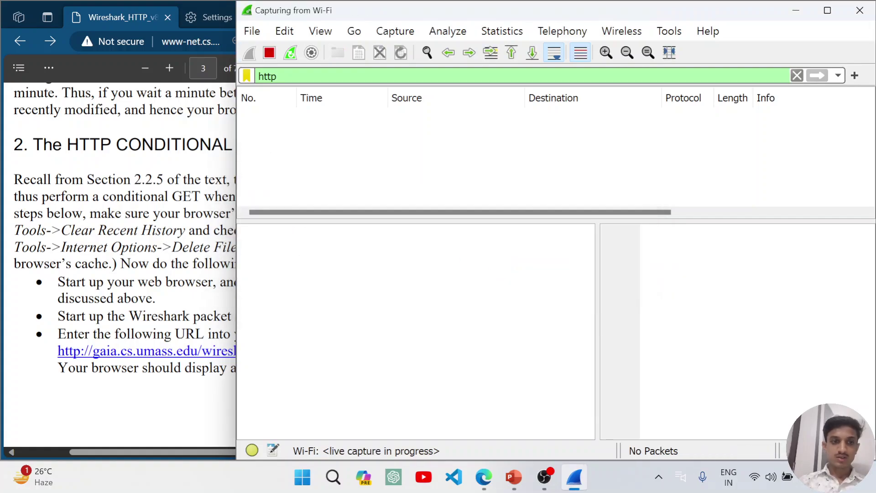
# Open HTTP-wireshark-file2.html from the lab document link, request it again from its address, and return to the running Wireshark capture.
pyautogui.click(163, 355)
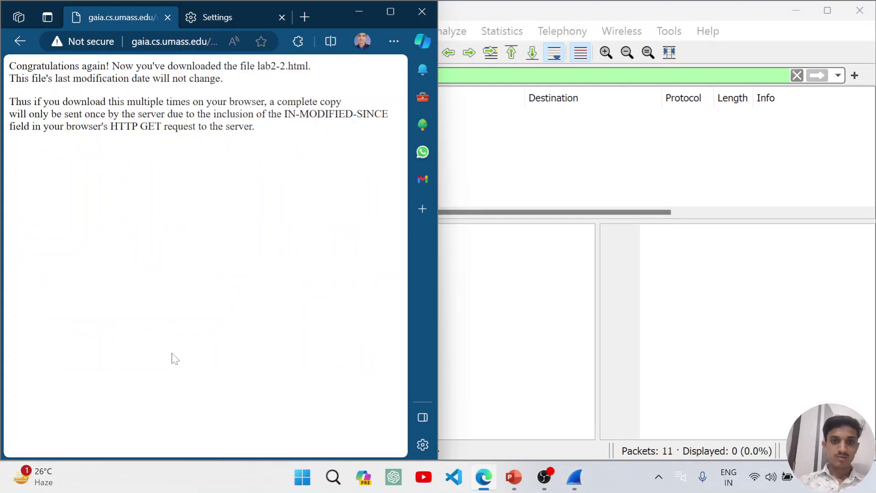
pyautogui.click(508, 185)
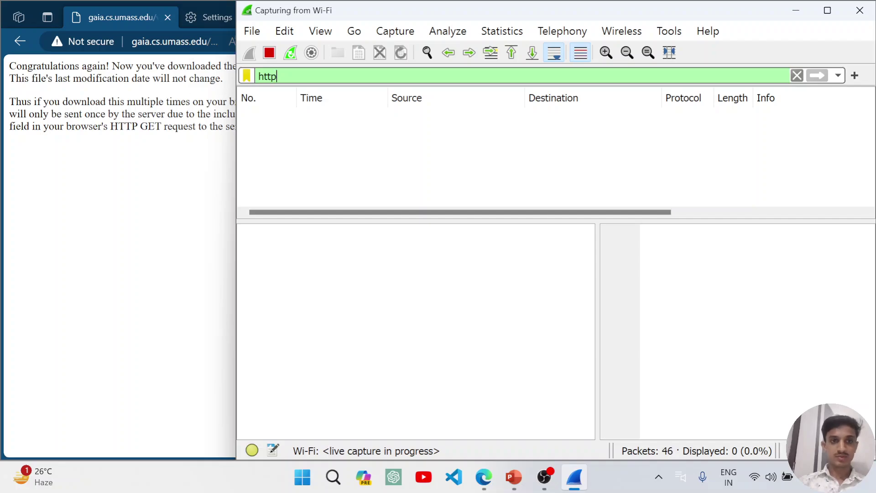
pyautogui.click(189, 45)
pyautogui.press('Return')
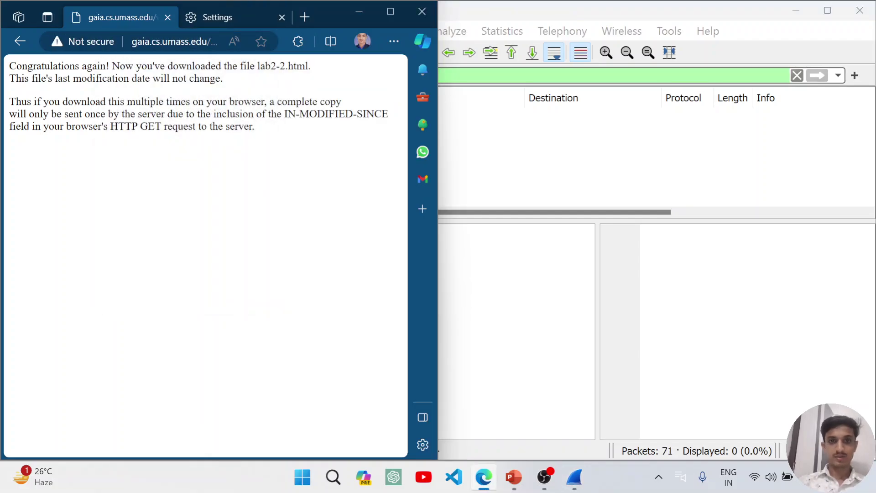
pyautogui.click(504, 156)
pyautogui.click(504, 155)
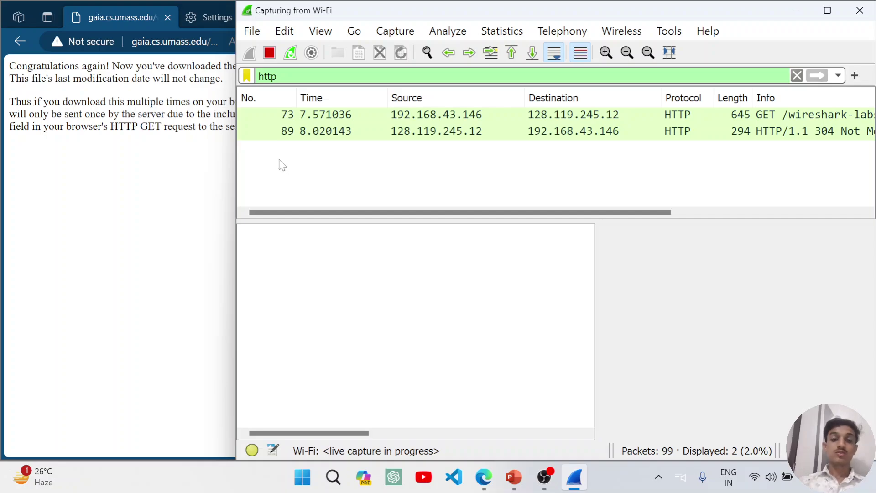
# Stop the capture and examine the headers of the 304 Not Modified response with its status line details collapsed.
pyautogui.press('Down')
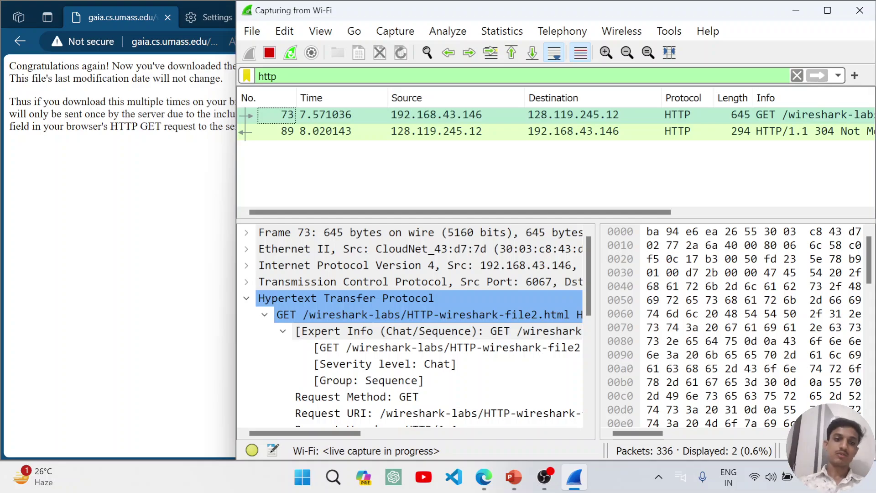
pyautogui.click(270, 54)
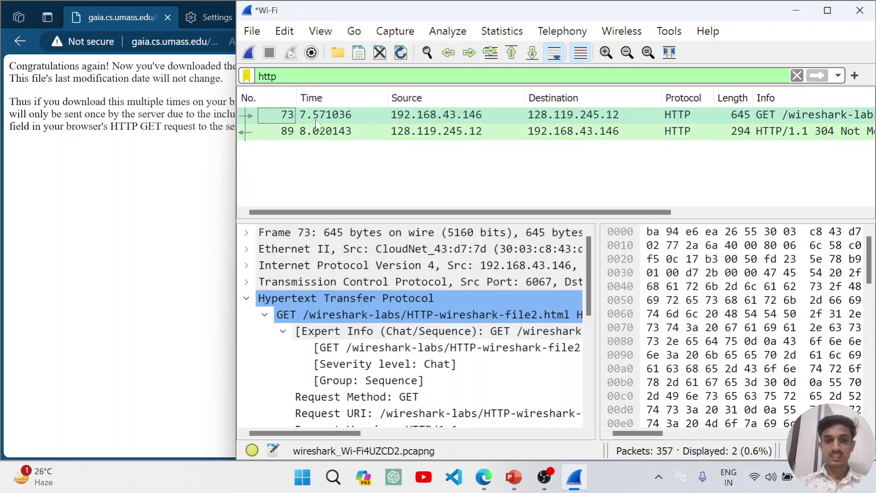
pyautogui.click(323, 117)
pyautogui.click(314, 135)
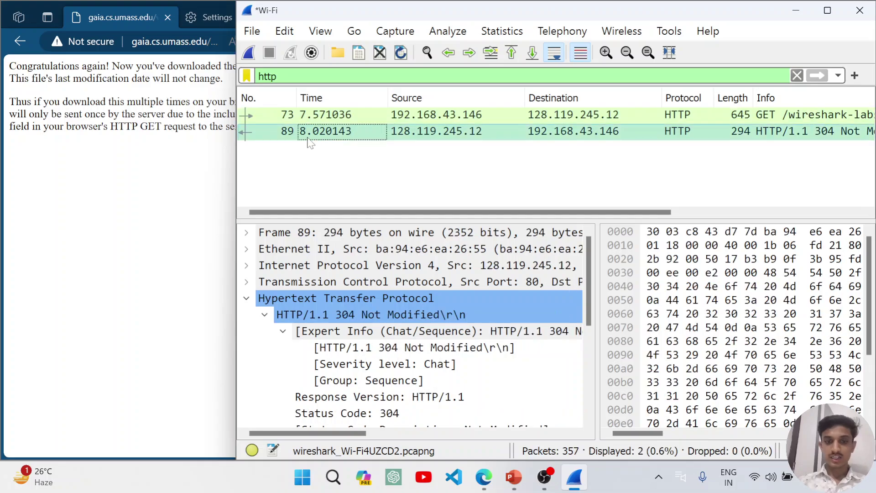
pyautogui.click(272, 314)
pyautogui.scroll(-1, 315, 315)
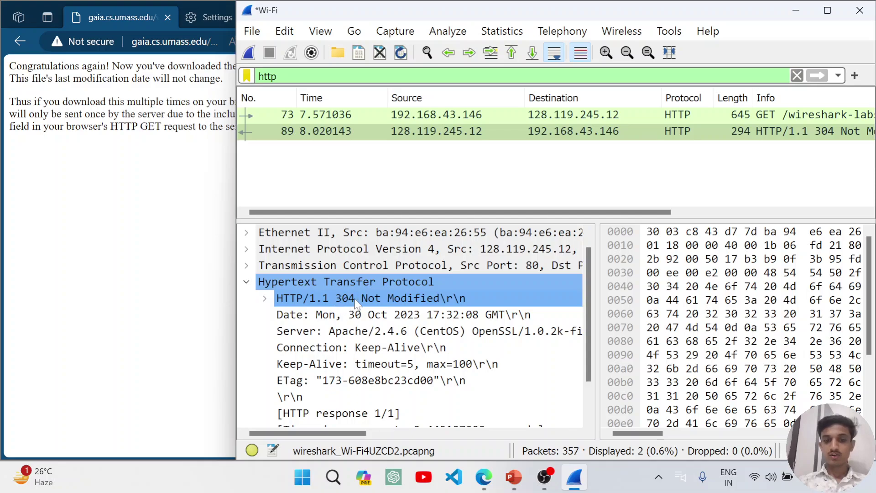
# Search the web for "status 304 means" in a new browser tab, read the explanation, and close that tab.
pyautogui.click(200, 279)
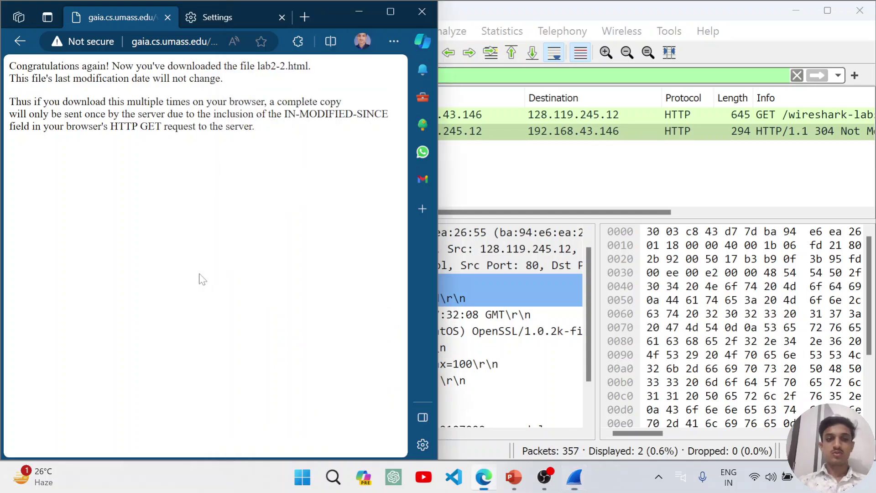
pyautogui.click(304, 17)
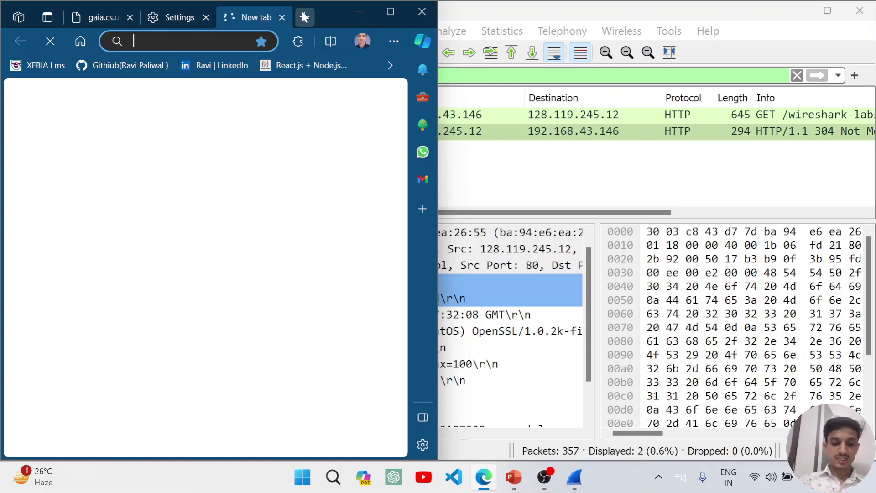
pyautogui.write('status')
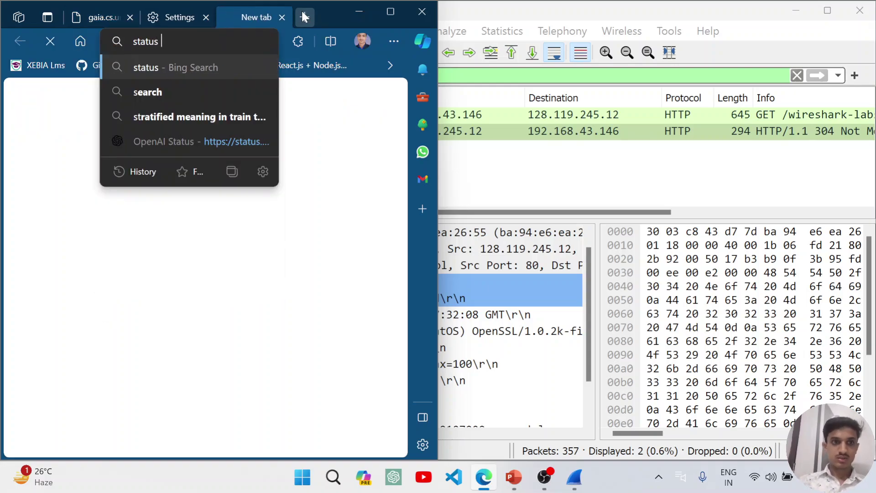
pyautogui.write(' 304 ')
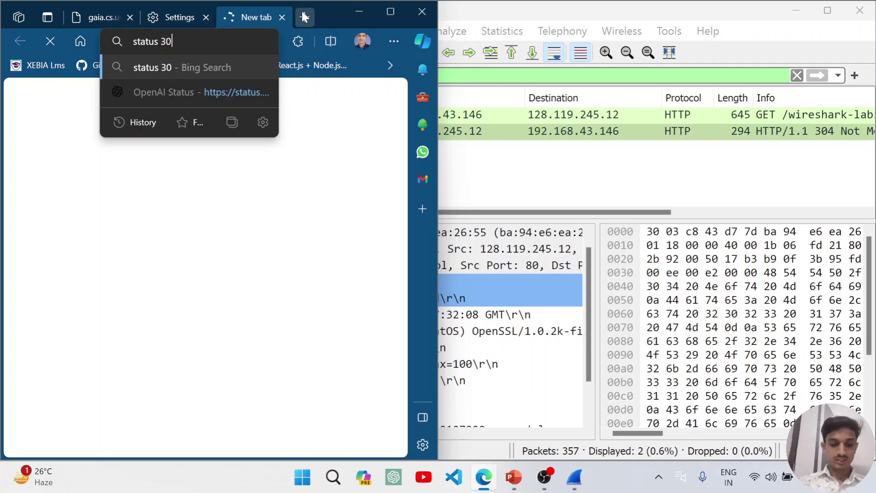
pyautogui.write('means')
pyautogui.press('Return')
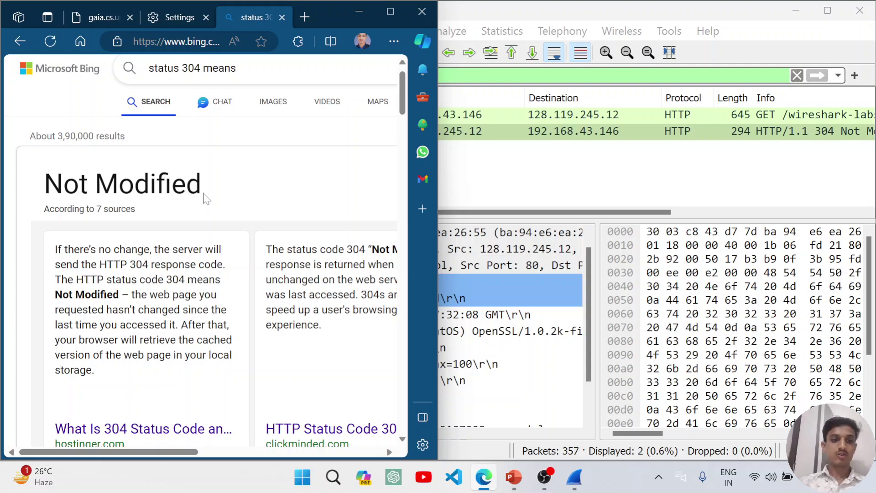
pyautogui.scroll(-1, 174, 247)
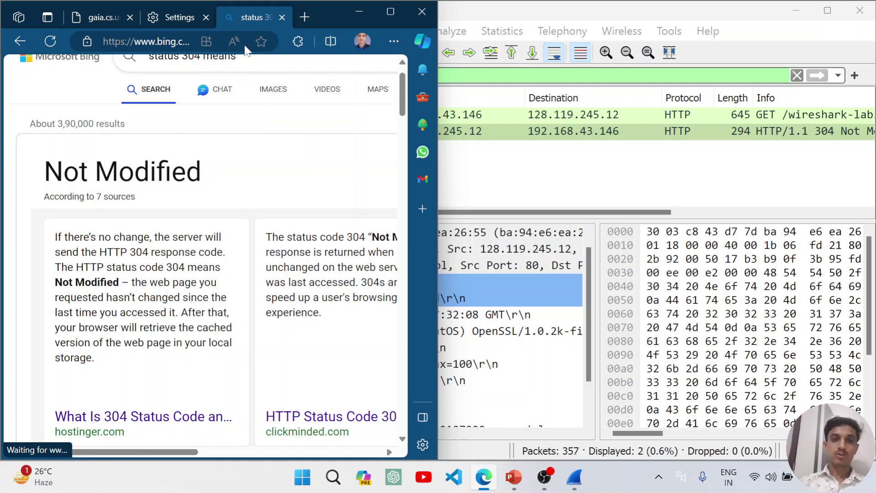
pyautogui.click(281, 17)
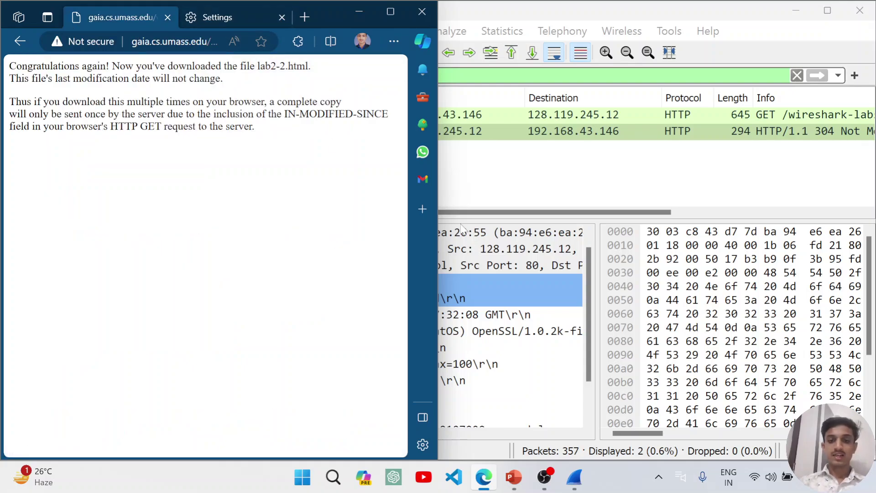
# Return to Wireshark, expand the status line of the 304 response, and examine its status details and remaining headers.
pyautogui.click(538, 238)
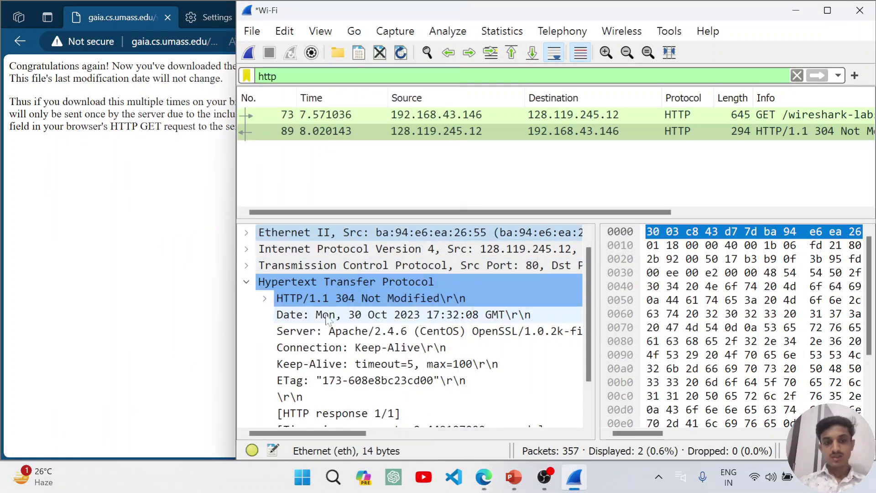
pyautogui.click(268, 298)
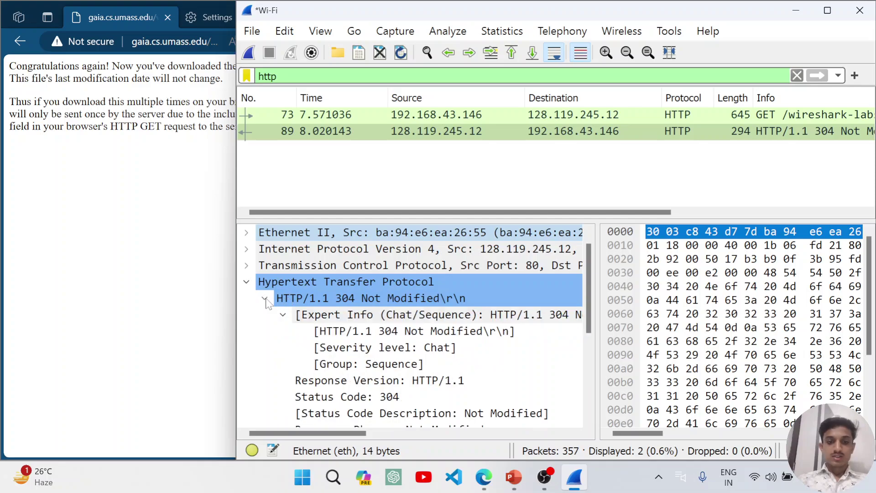
pyautogui.scroll(-1, 338, 301)
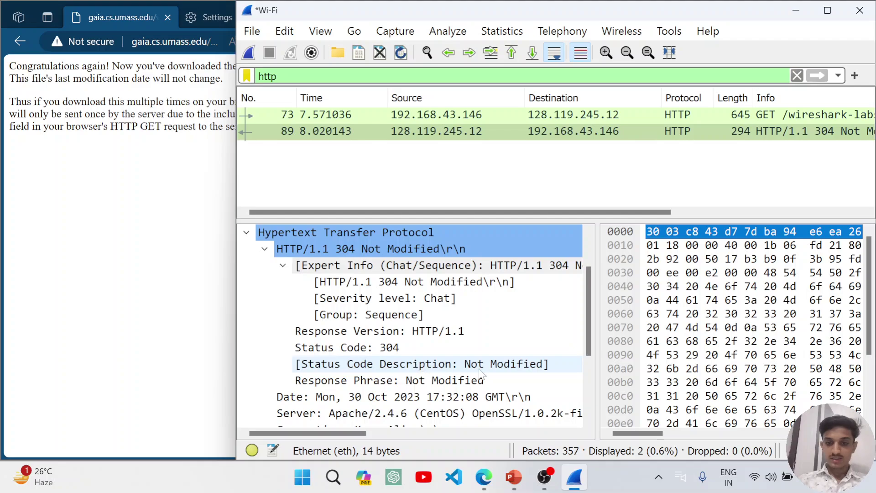
pyautogui.scroll(-2, 514, 376)
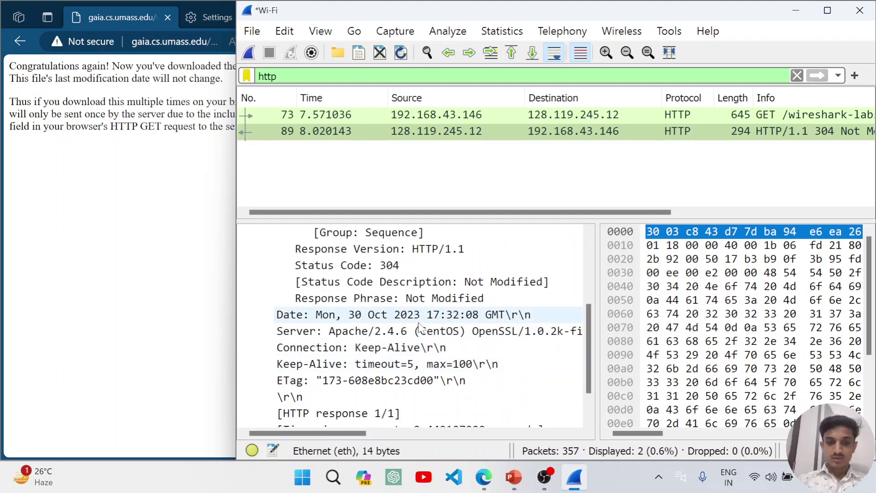
pyautogui.scroll(-1, 420, 326)
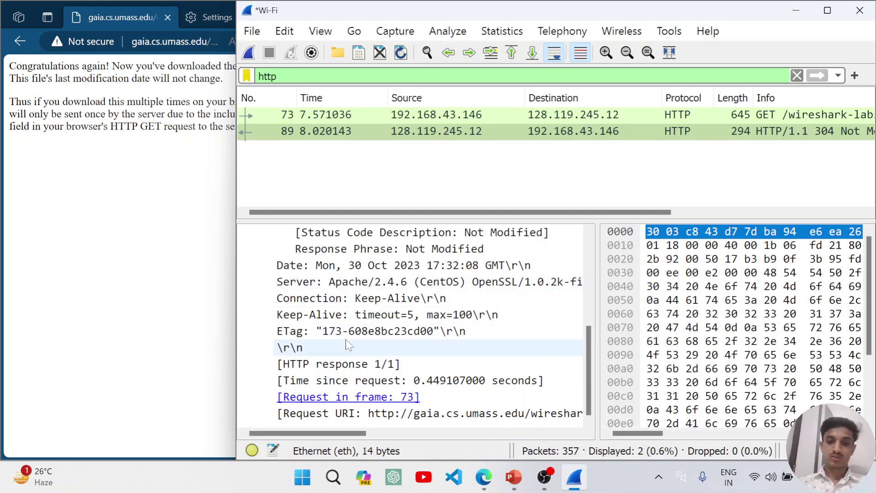
pyautogui.scroll(4, 349, 346)
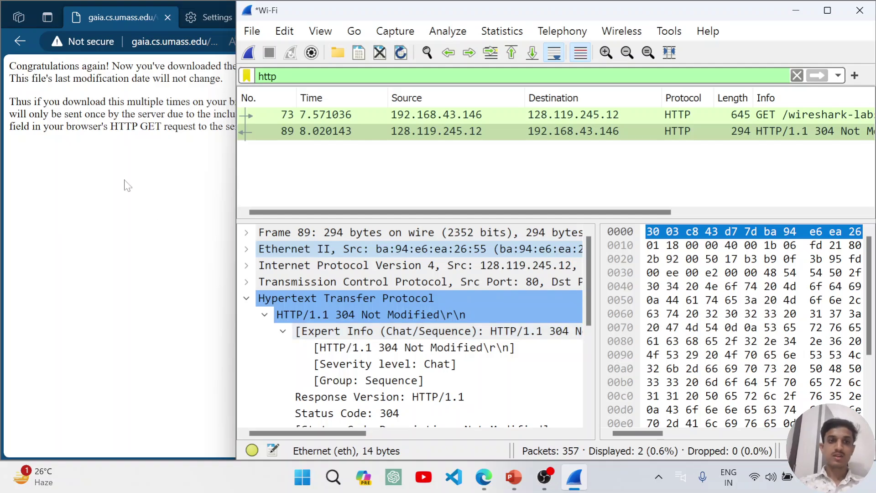
# Return the browser to the lab document and bring up section 3, Retrieving Long Documents.
pyautogui.click(127, 185)
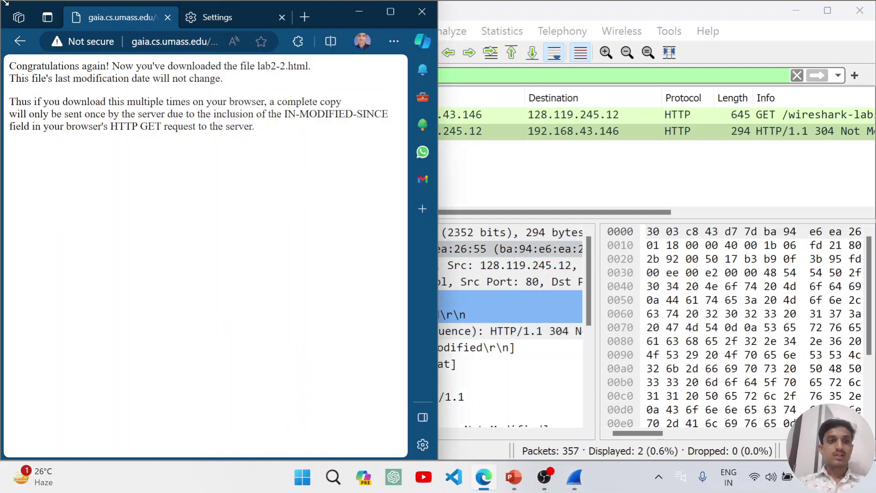
pyautogui.click(19, 40)
pyautogui.scroll(-10, 162, 240)
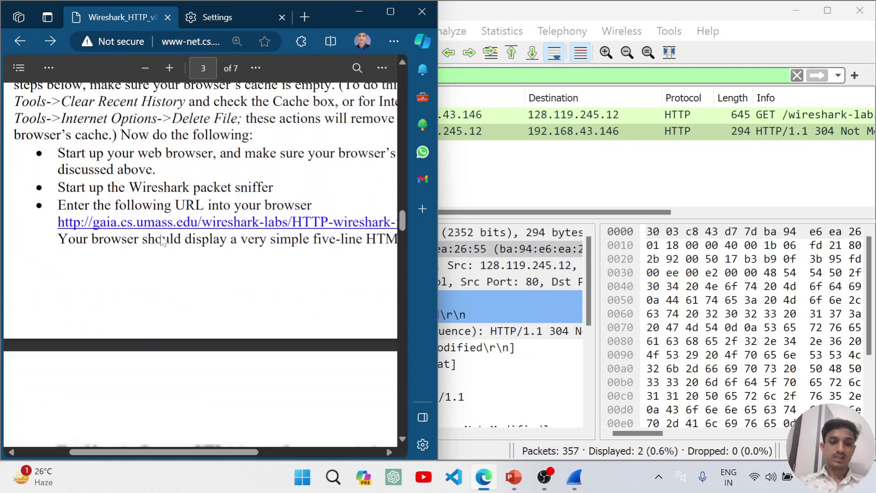
pyautogui.scroll(3, 162, 241)
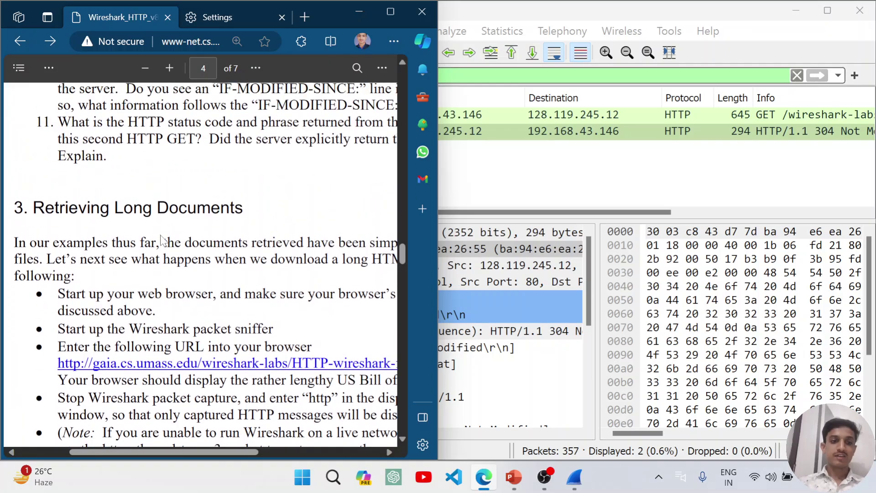
pyautogui.scroll(-3, 162, 241)
pyautogui.scroll(-1, 162, 241)
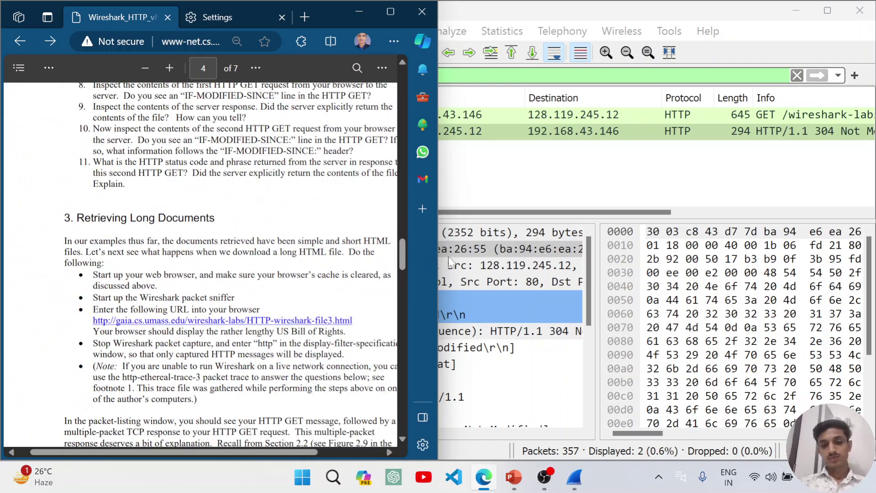
# Switch to Wireshark and delete the http text from the display filter.
pyautogui.click(535, 196)
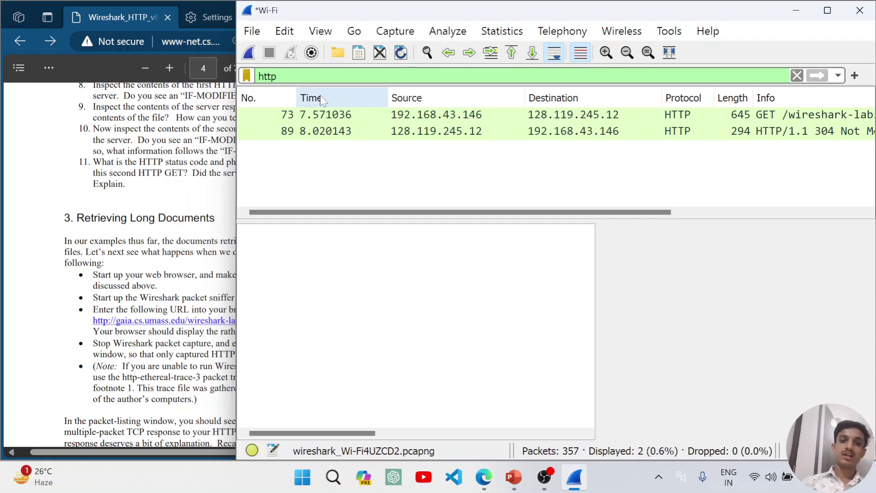
pyautogui.press('BackSpace')
pyautogui.press('BackSpace')
pyautogui.press('BackSpace')
pyautogui.press('BackSpace')
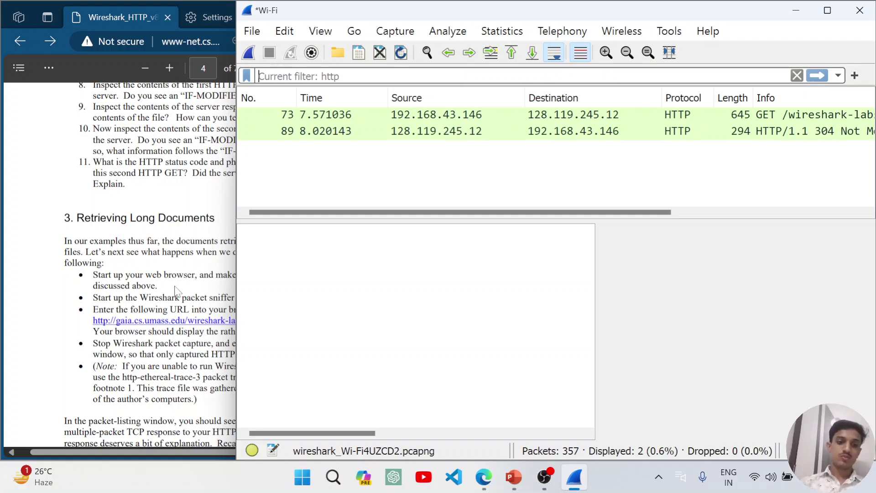
# Review the Retrieving Long Documents instructions in the lab document, with the Gmail sidebar closed.
pyautogui.scroll(-1, 120, 265)
pyautogui.hscroll(3, 119, 265)
pyautogui.hscroll(-3, 120, 265)
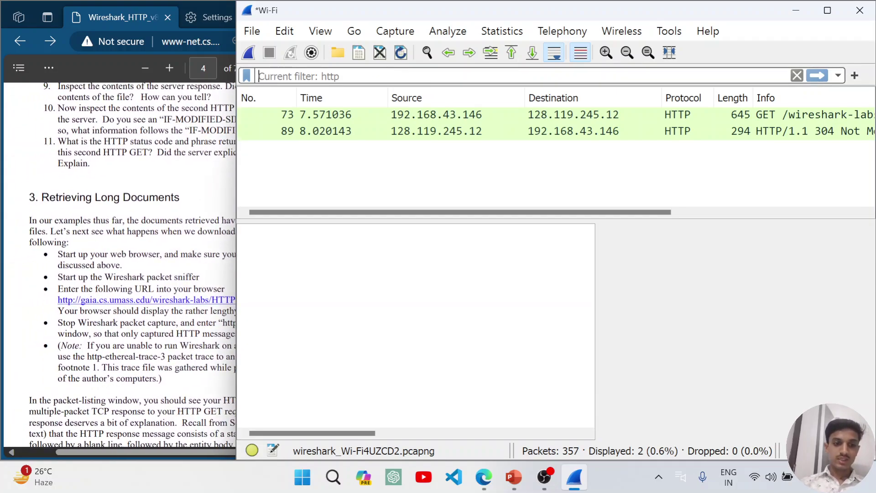
pyautogui.scroll(-3, 119, 265)
pyautogui.hscroll(1, 120, 264)
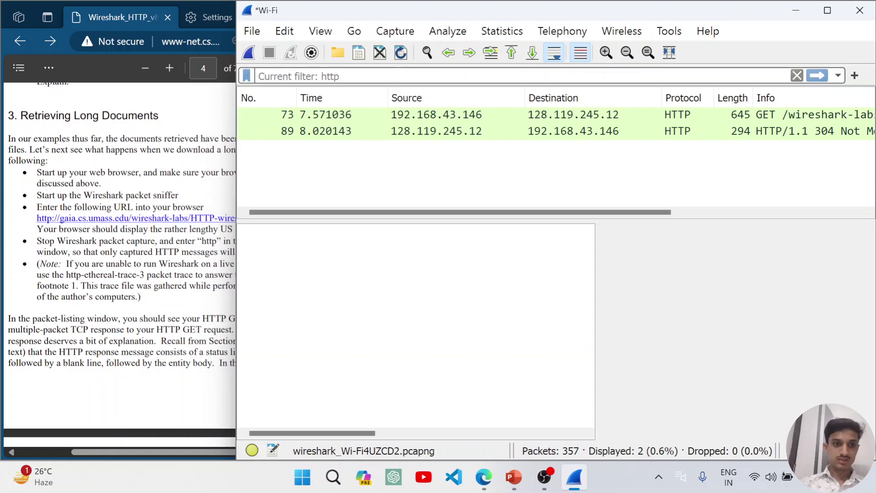
pyautogui.click(171, 163)
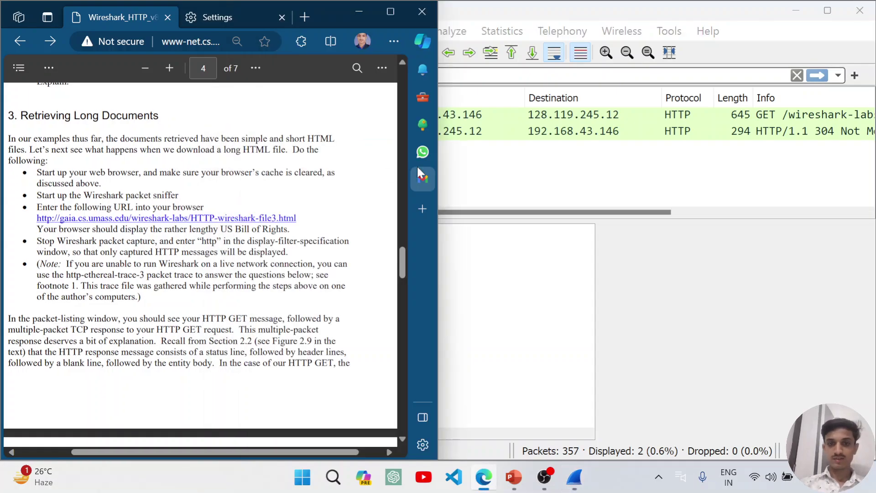
pyautogui.click(422, 177)
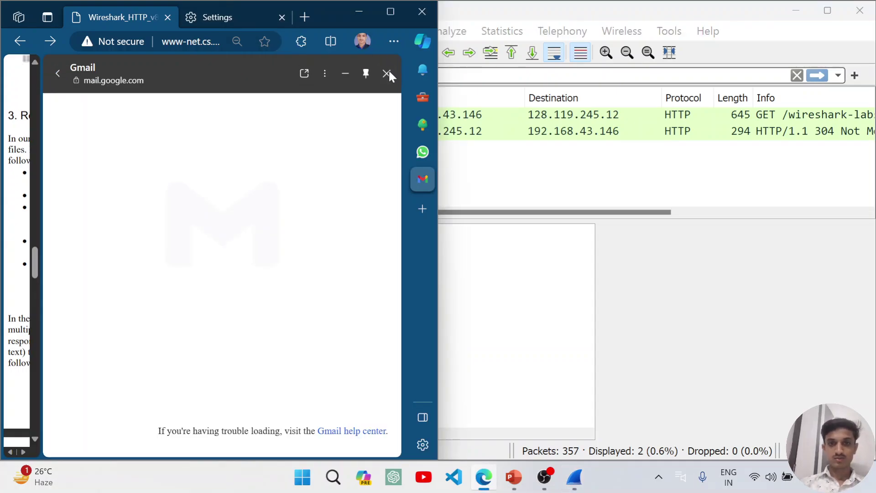
pyautogui.click(387, 73)
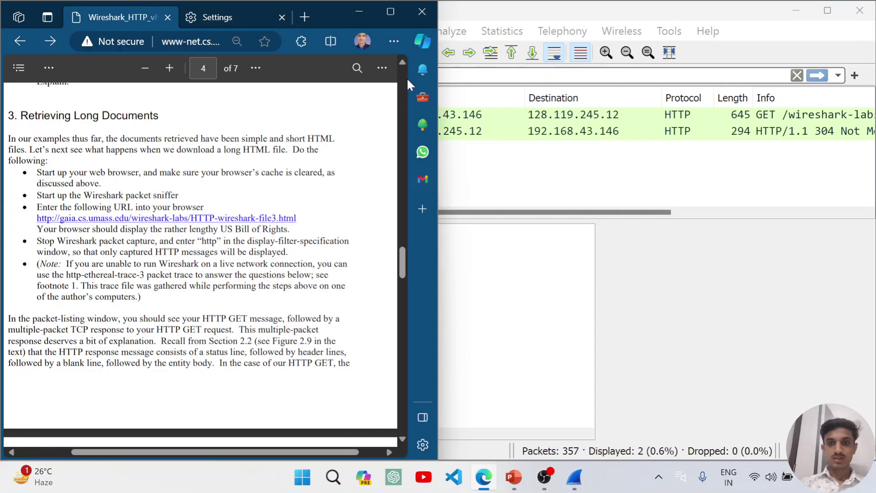
pyautogui.click(506, 147)
pyautogui.click(247, 54)
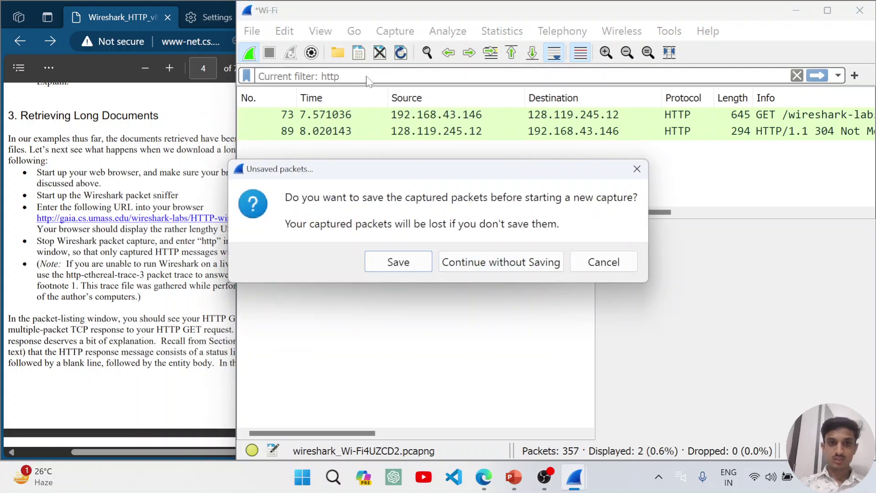
pyautogui.click(597, 264)
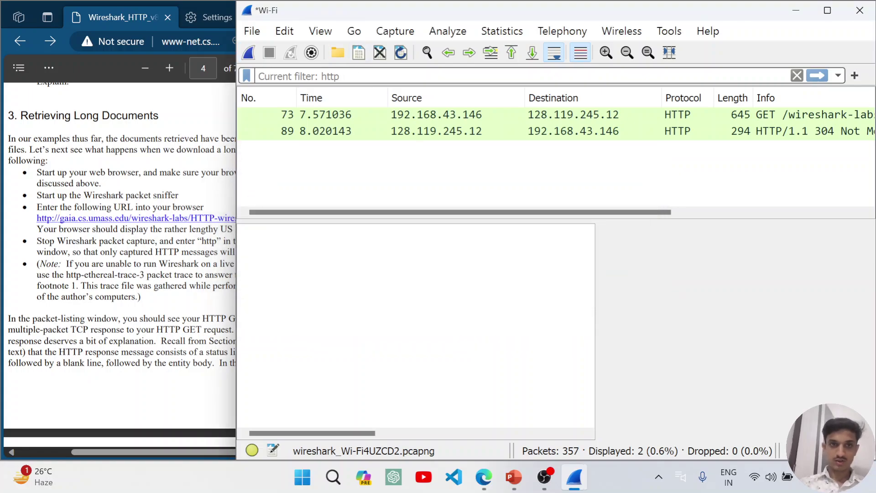
# Apply the display filter tcp to the captured packets.
pyautogui.click(259, 76)
pyautogui.write('tcp')
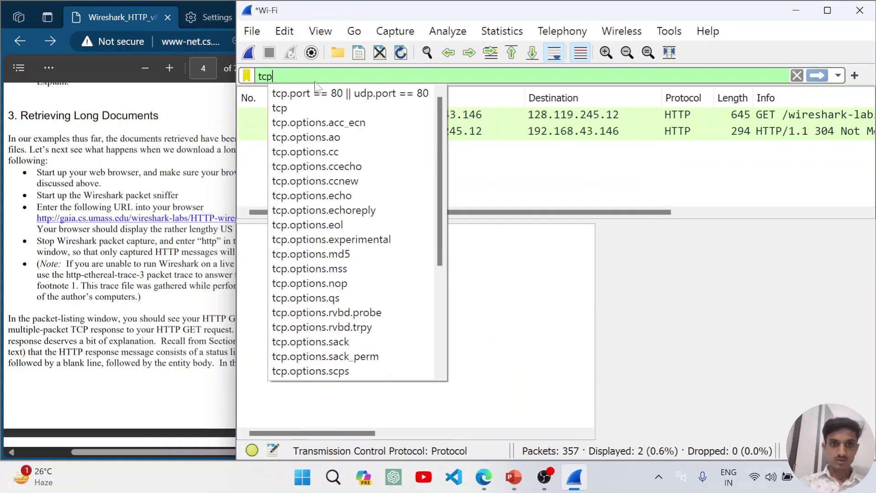
pyautogui.press('Return')
# Clear the display filter and apply the empty filter to list all captured packets.
pyautogui.write('\\')
pyautogui.press('BackSpace')
pyautogui.press('BackSpace')
pyautogui.press('BackSpace')
pyautogui.press('BackSpace')
pyautogui.press('Return')
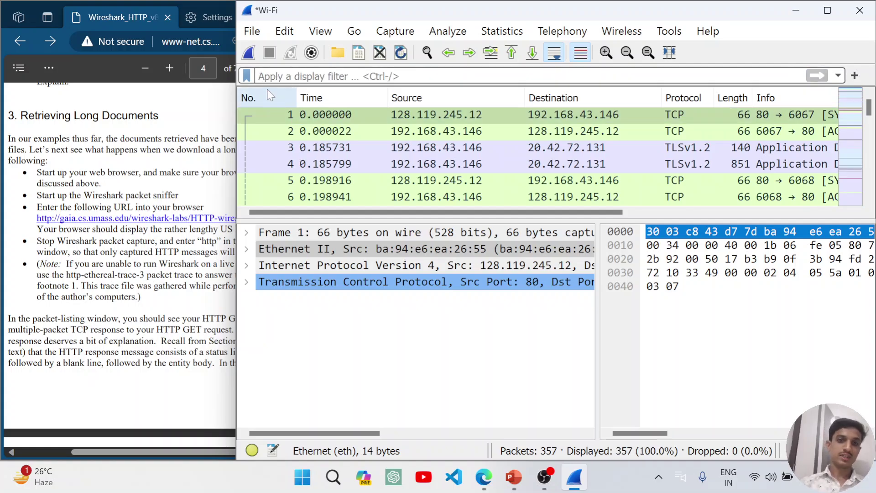
# Start a new Wi-Fi capture without saving the old packets, open HTTP-wireshark-file3.html from the lab document link, and return to Wireshark.
pyautogui.click(249, 54)
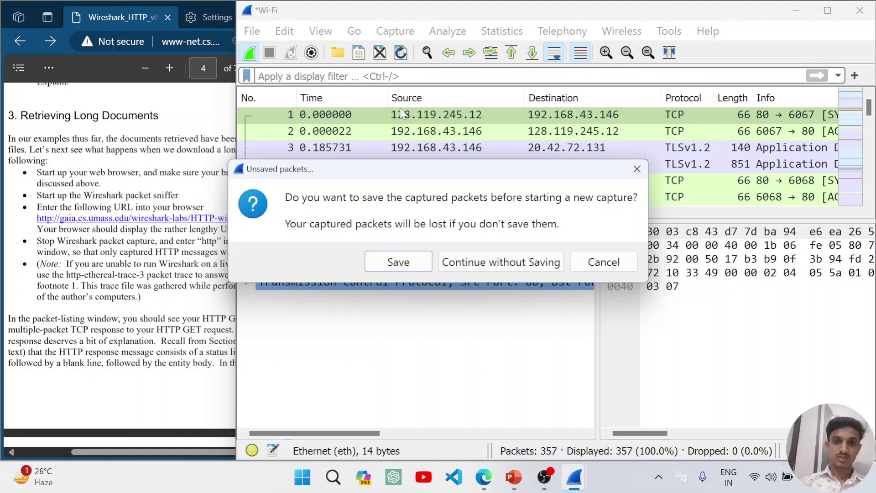
pyautogui.click(528, 266)
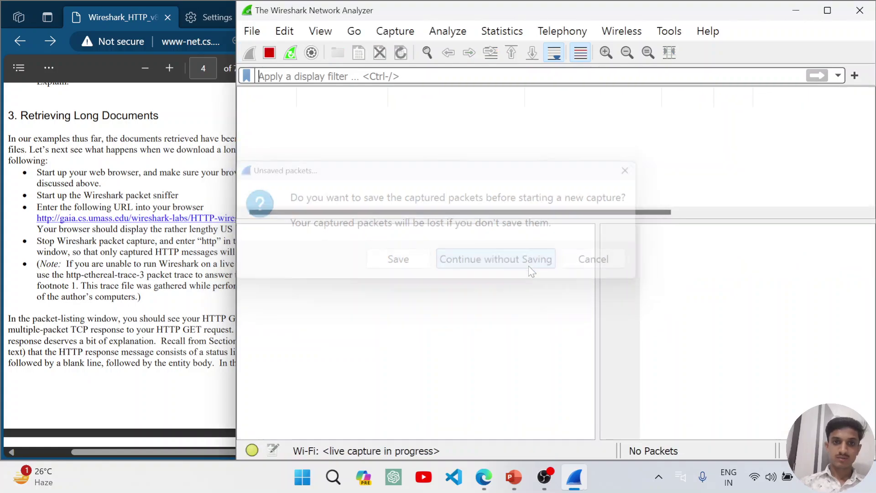
pyautogui.click(145, 227)
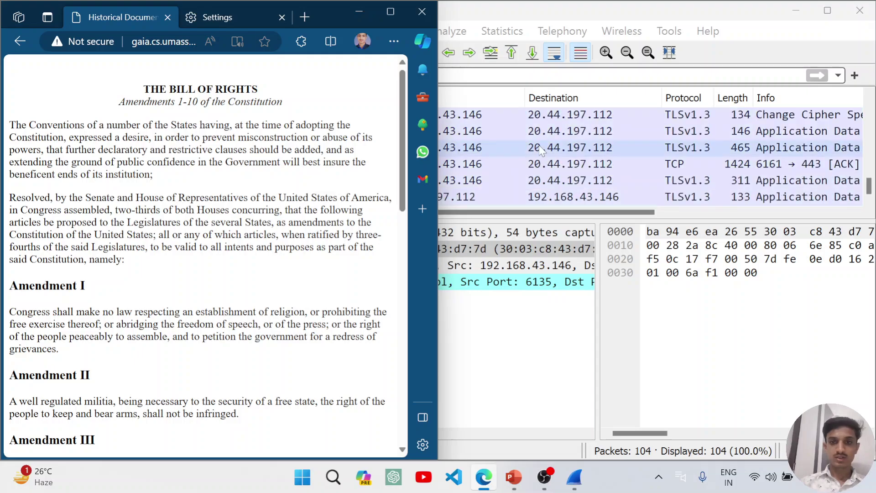
pyautogui.click(538, 143)
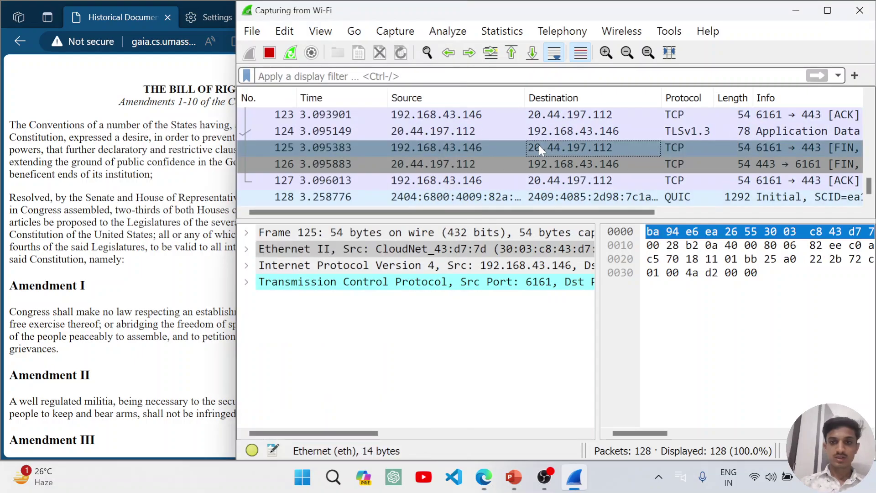
# Stop the capture and examine the Info column for the earliest packets in the list.
pyautogui.click(269, 53)
pyautogui.scroll(20, 359, 139)
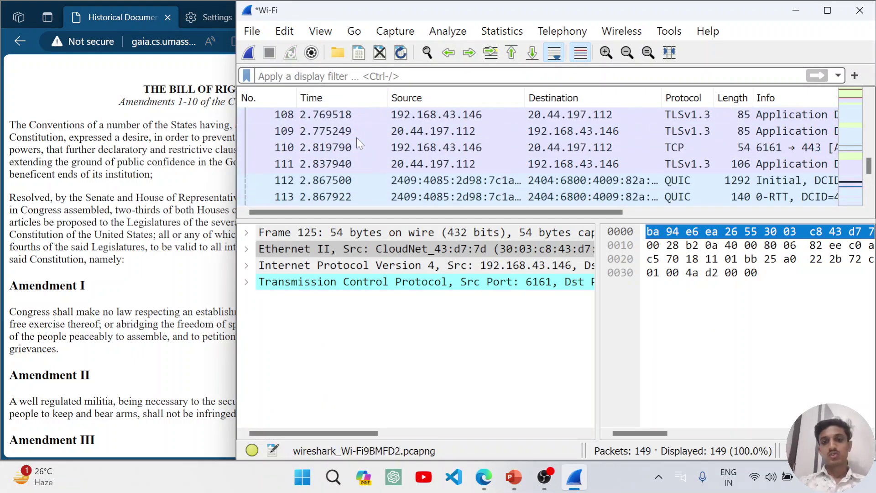
pyautogui.scroll(20, 360, 144)
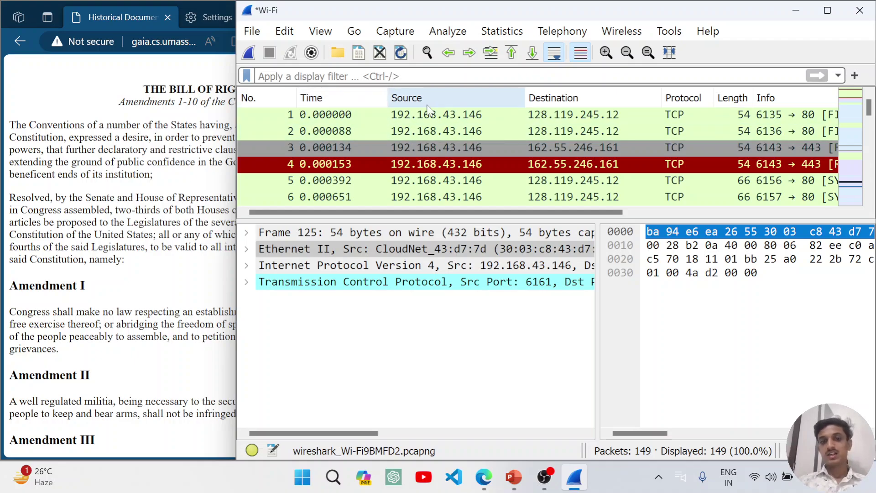
pyautogui.hscroll(5, 457, 112)
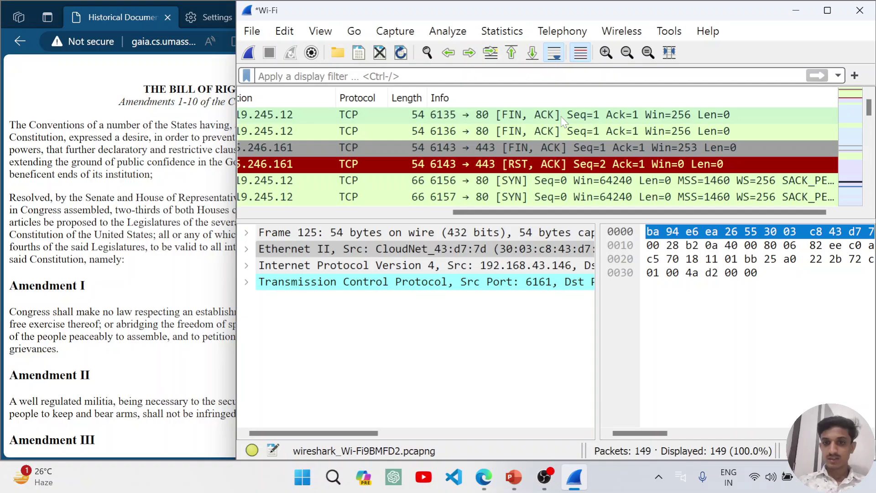
# Examine the source and destination addresses and the Info details of the earliest packets in the unfiltered capture.
pyautogui.hscroll(-5, 564, 119)
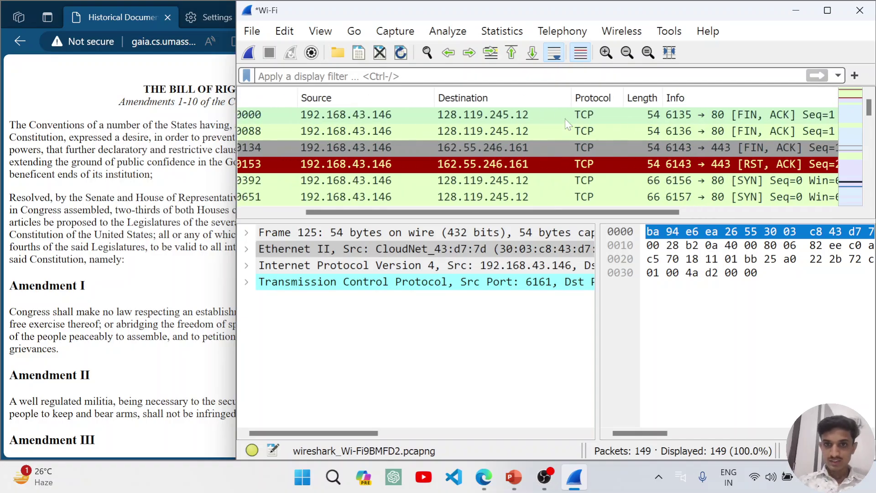
pyautogui.scroll(2, 565, 119)
pyautogui.scroll(-1, 564, 119)
pyautogui.hscroll(5, 565, 119)
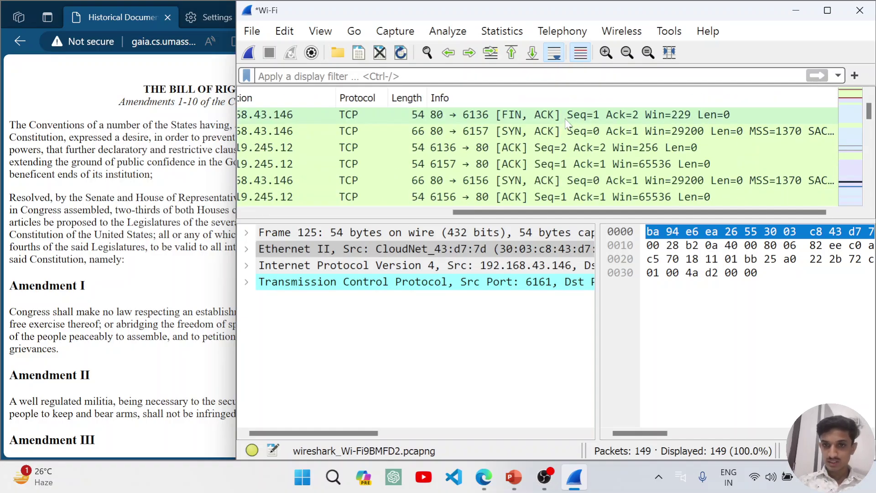
pyautogui.scroll(-2, 565, 118)
pyautogui.scroll(1, 565, 119)
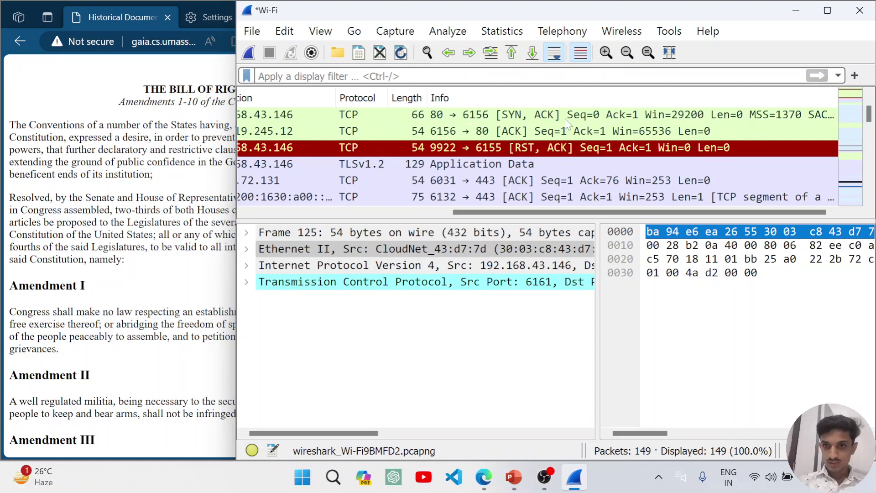
pyautogui.scroll(1, 565, 120)
pyautogui.hscroll(-5, 561, 133)
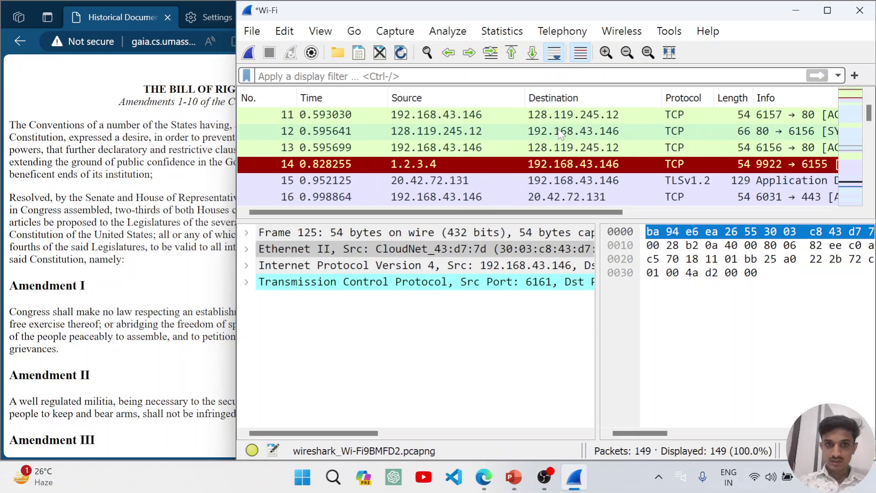
pyautogui.hscroll(5, 575, 136)
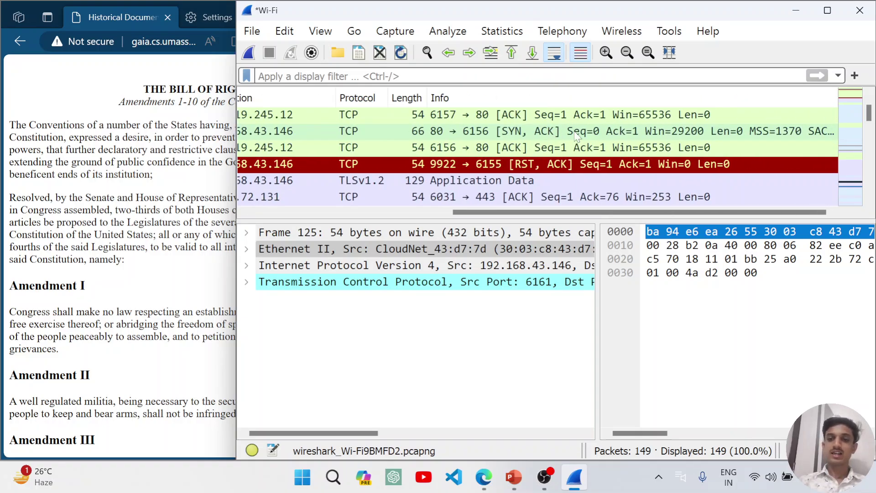
pyautogui.scroll(-3, 574, 131)
pyautogui.scroll(6, 574, 130)
pyautogui.hscroll(-5, 506, 135)
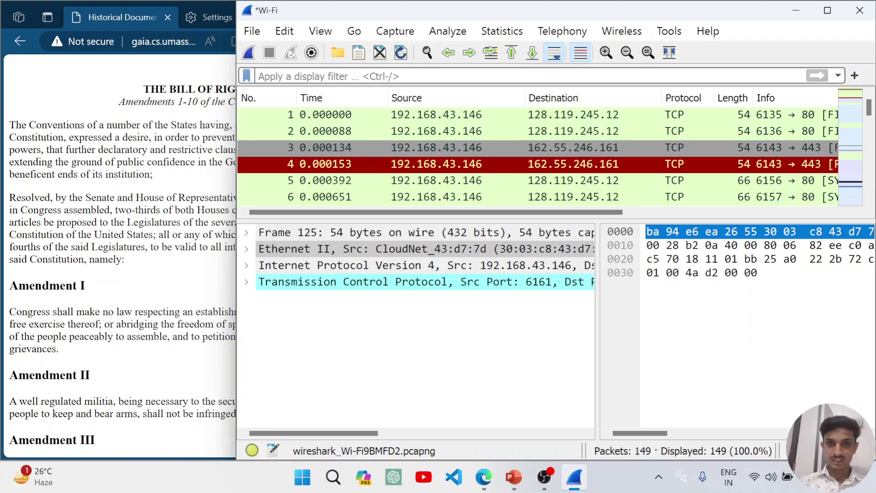
# Apply the display filter tcp to the capture and maximize the Wireshark window.
pyautogui.write('tcp')
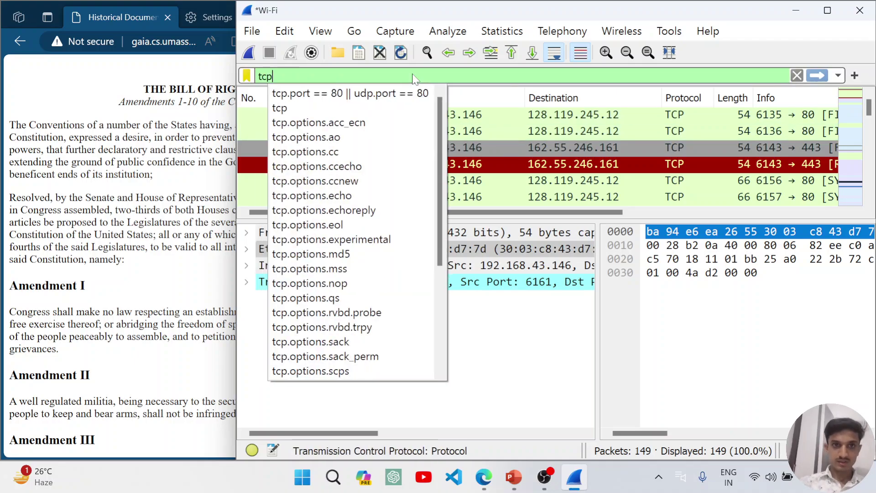
pyautogui.press('Return')
pyautogui.scroll(20, 403, 167)
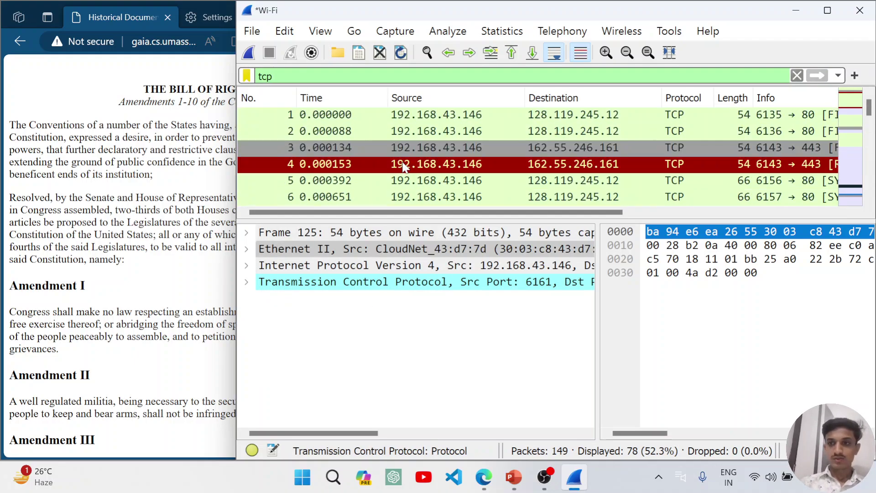
pyautogui.click(828, 10)
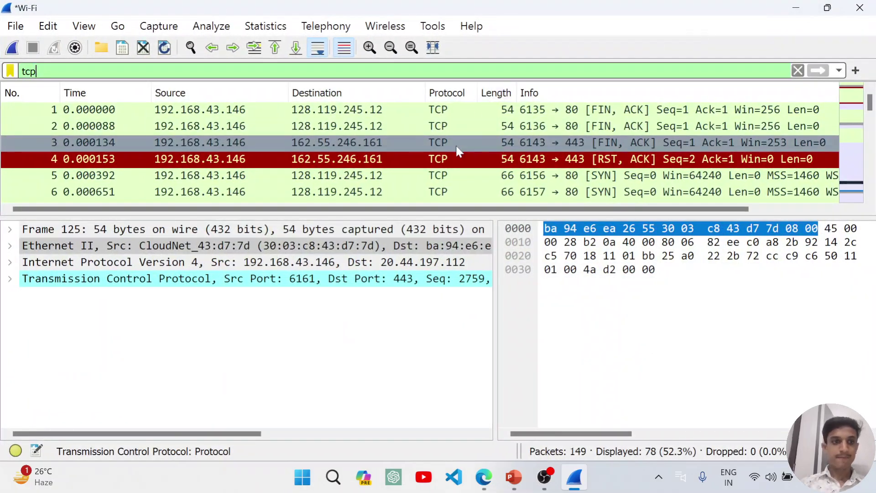
# Look through the filtered TCP packets, checking their addresses, ports and SYN, ACK and FIN flags.
pyautogui.hscroll(3, 527, 109)
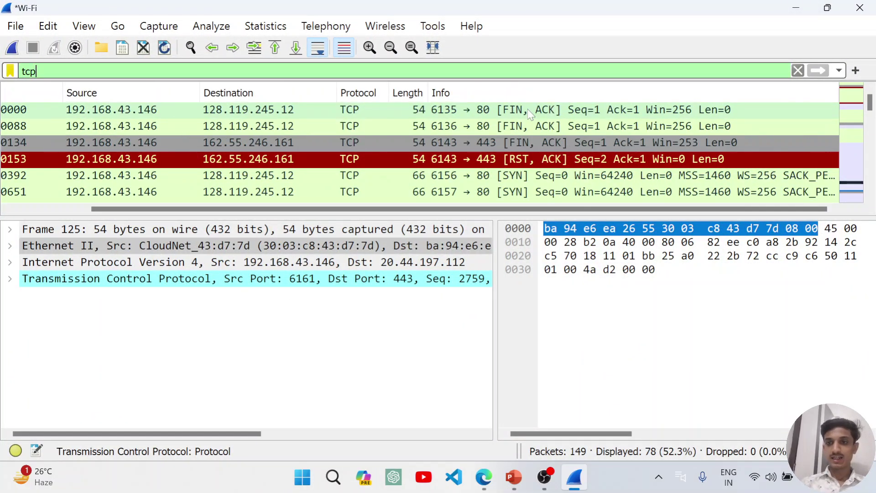
pyautogui.hscroll(-3, 528, 108)
pyautogui.scroll(-20, 529, 114)
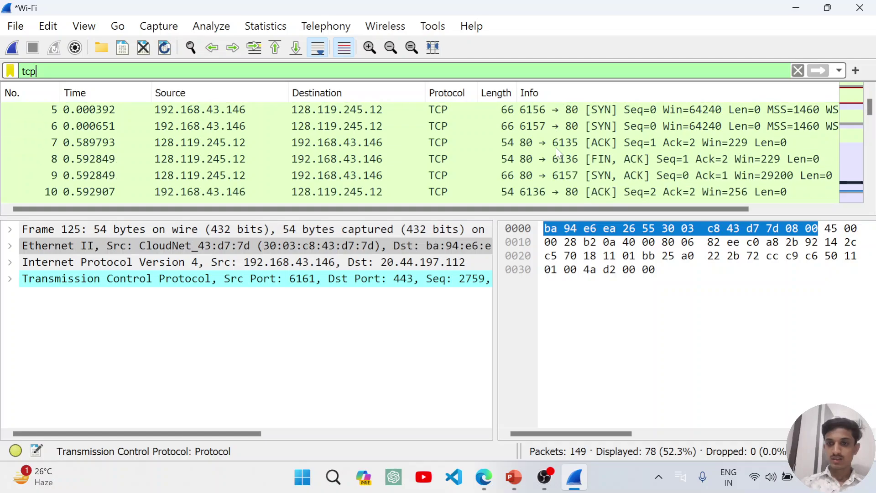
pyautogui.scroll(12, 556, 150)
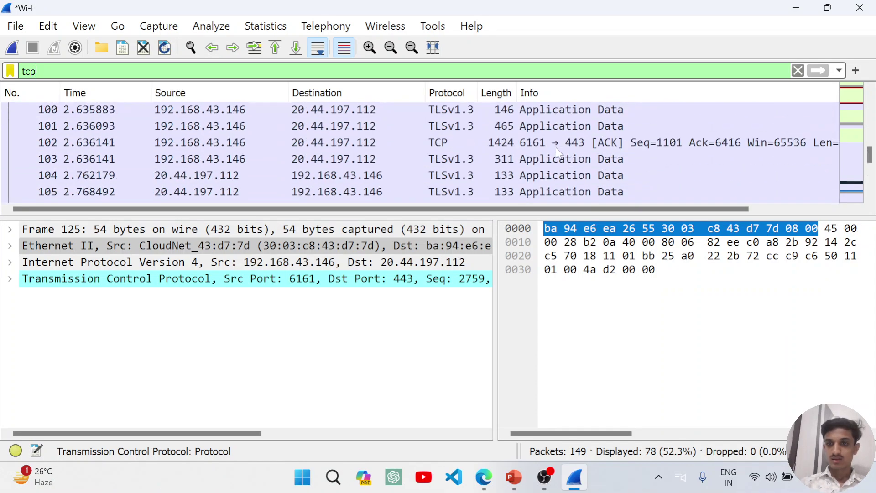
pyautogui.scroll(1, 557, 151)
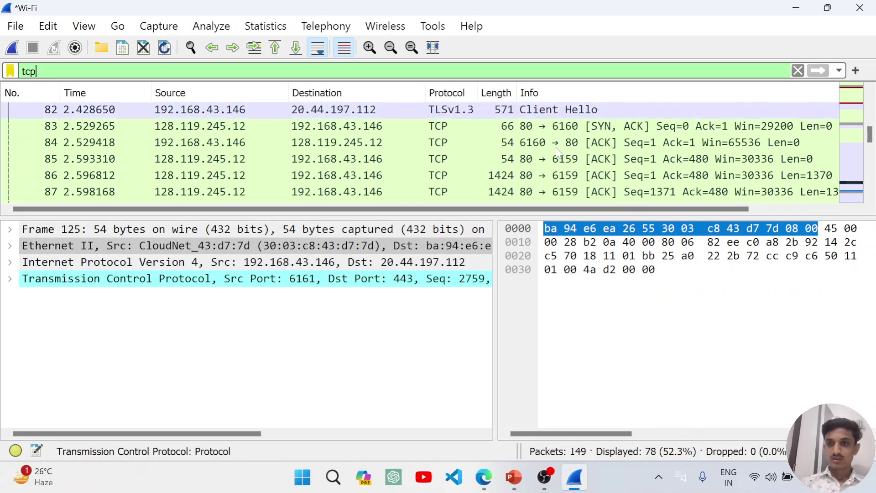
pyautogui.scroll(20, 489, 137)
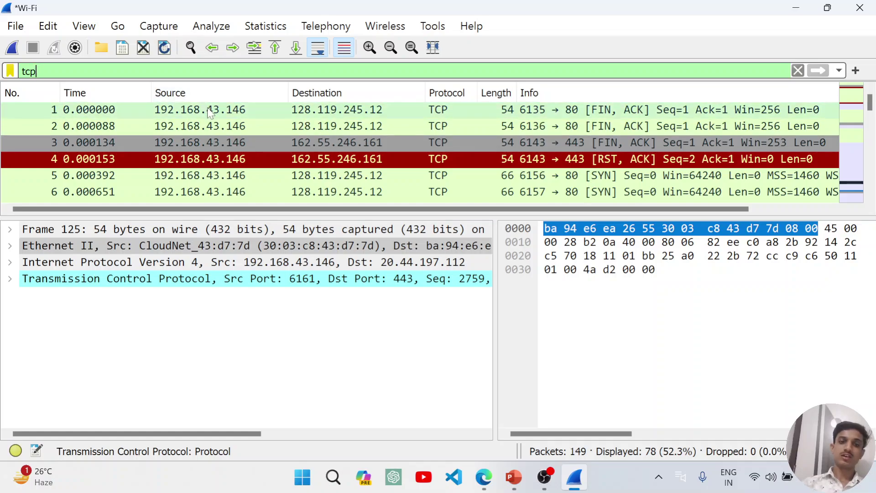
pyautogui.scroll(-1, 330, 113)
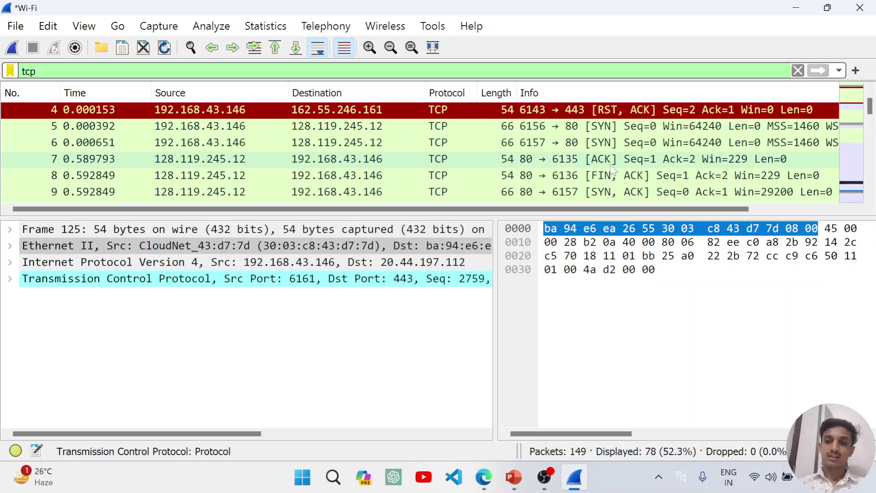
pyautogui.scroll(-1, 613, 169)
pyautogui.scroll(-5, 613, 170)
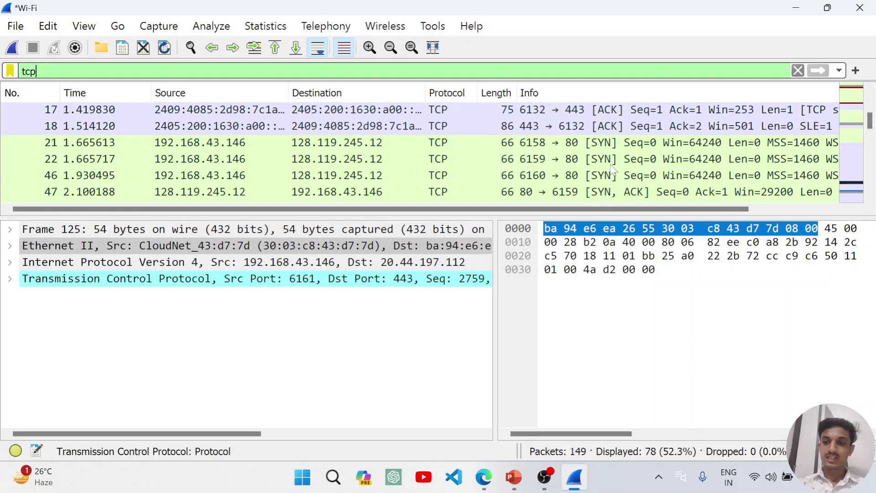
pyautogui.scroll(-10, 612, 170)
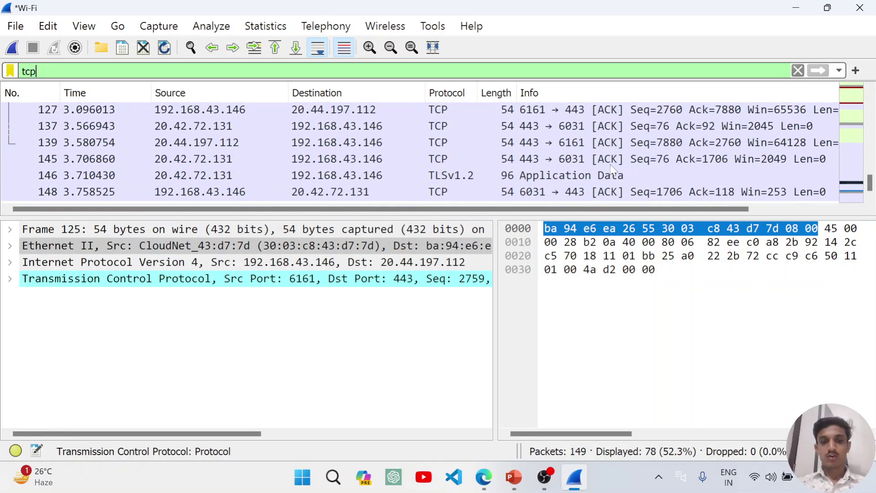
pyautogui.scroll(15, 613, 169)
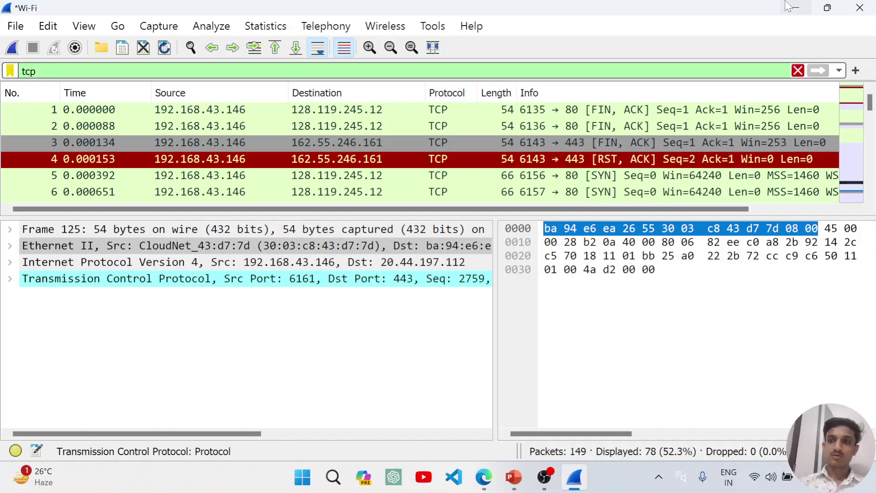
# Place Wireshark and the browser side by side and look through the Bill of Rights page.
pyautogui.press('super+Right')
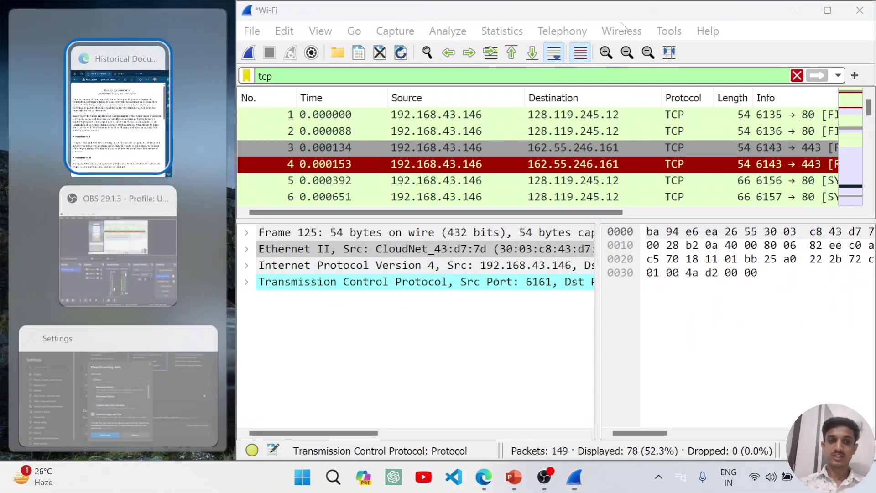
pyautogui.click(115, 120)
pyautogui.scroll(-7, 75, 64)
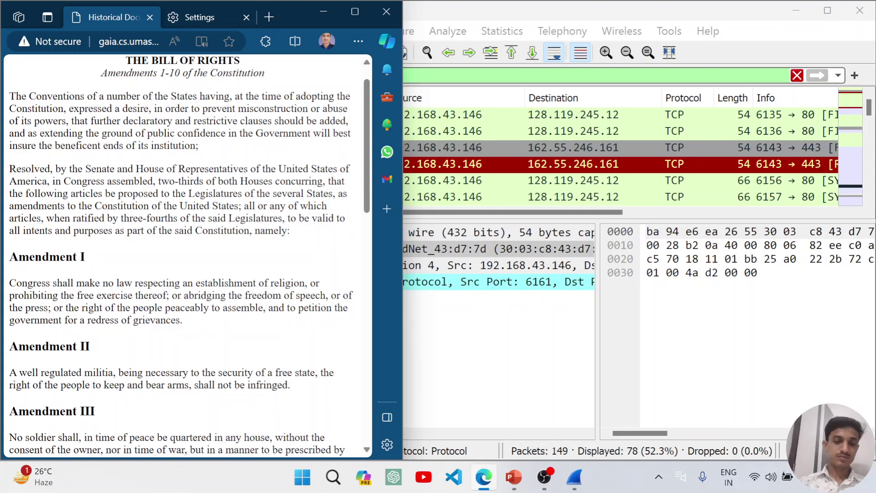
pyautogui.scroll(8, 74, 64)
pyautogui.scroll(-1, 74, 58)
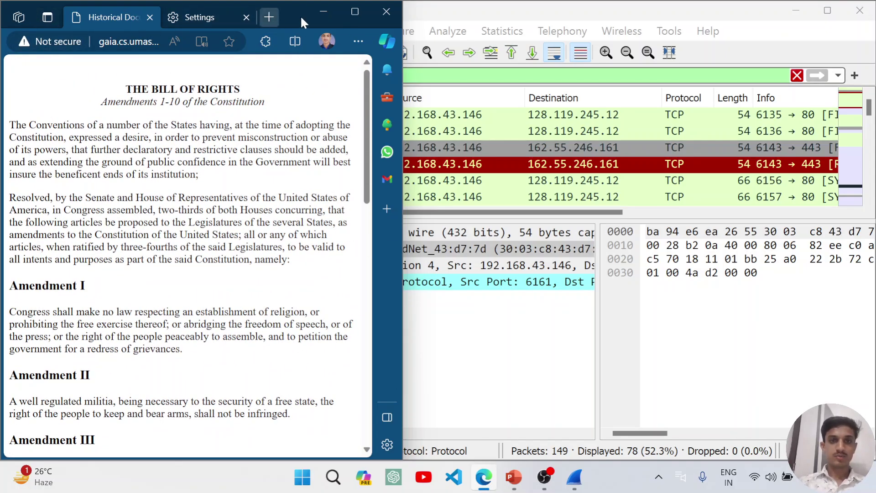
# Maximize the browser and return to the lab document at section 4, HTML Documents with Embedded Objects.
pyautogui.click(345, 14)
pyautogui.click(79, 36)
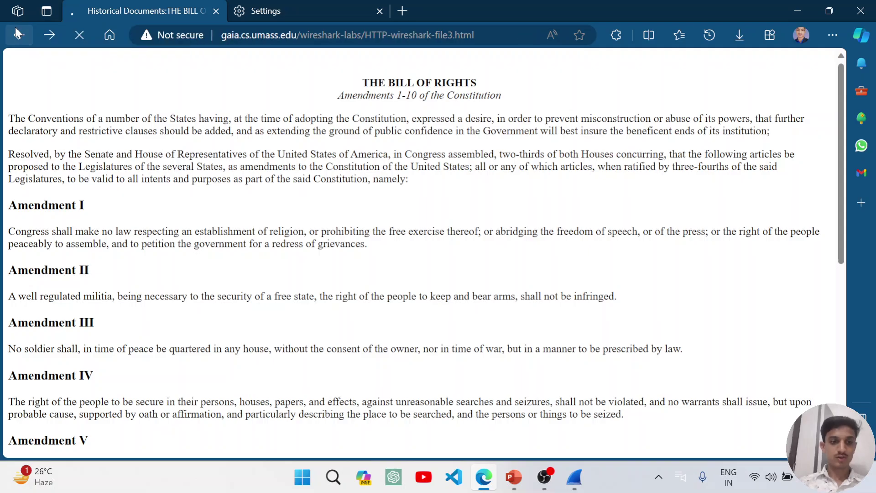
pyautogui.click(16, 28)
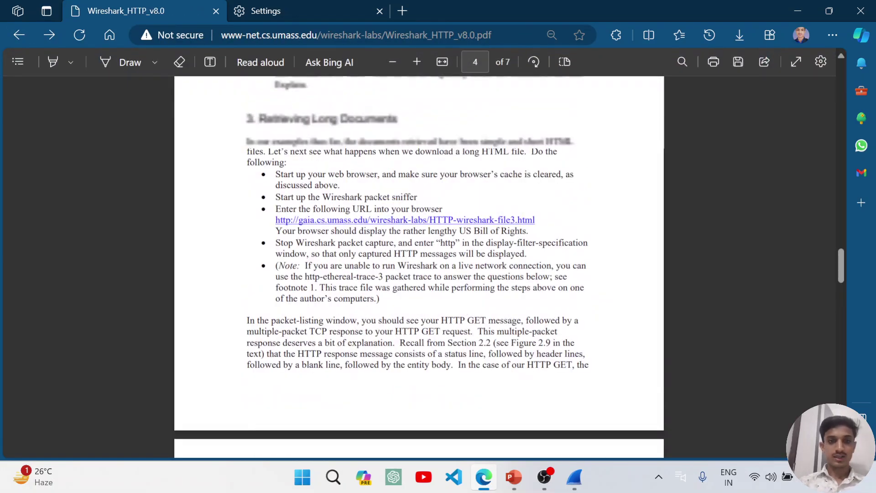
pyautogui.scroll(-12, 419, 267)
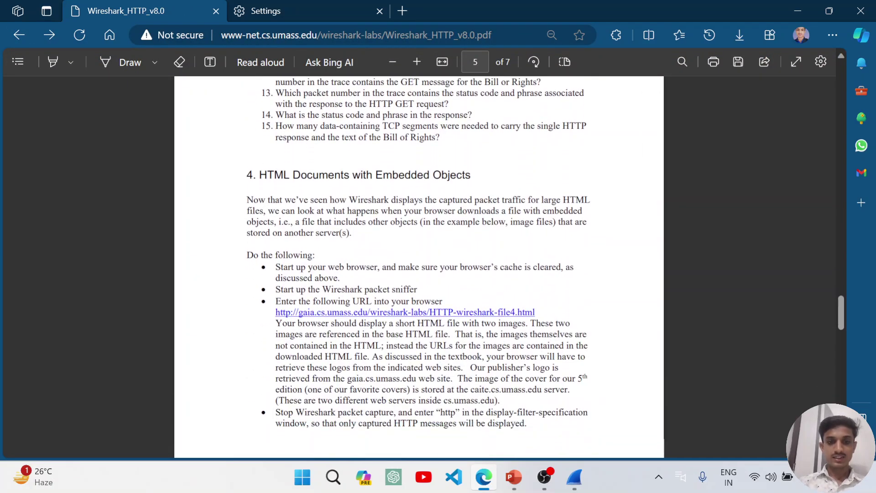
pyautogui.scroll(-2, 351, 145)
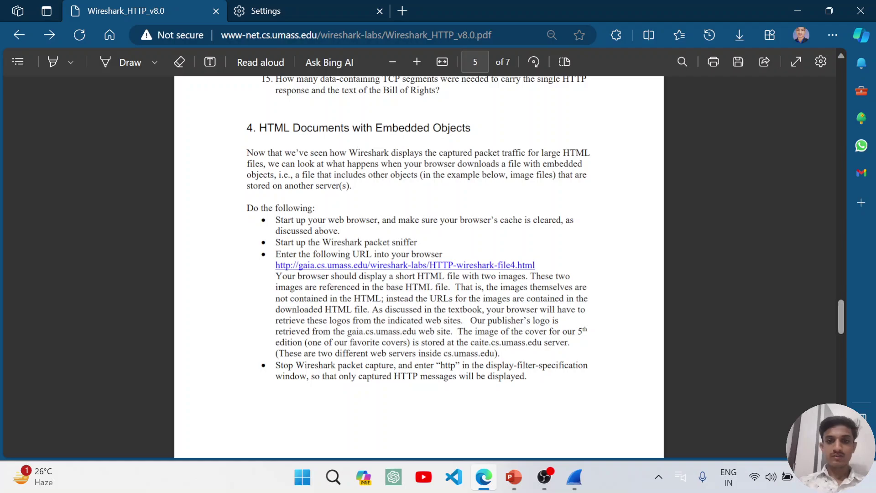
# Clear the browser's cached images and files for all time and return to the lab document.
pyautogui.press('super+Left')
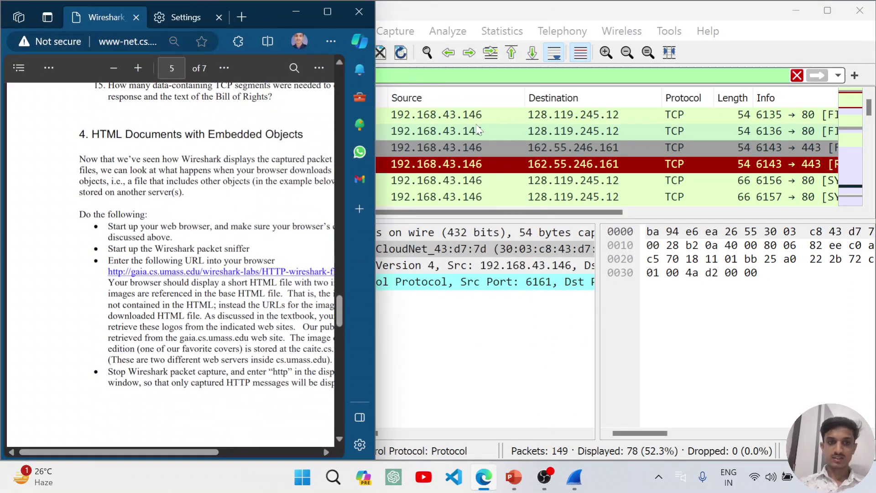
pyautogui.click(333, 12)
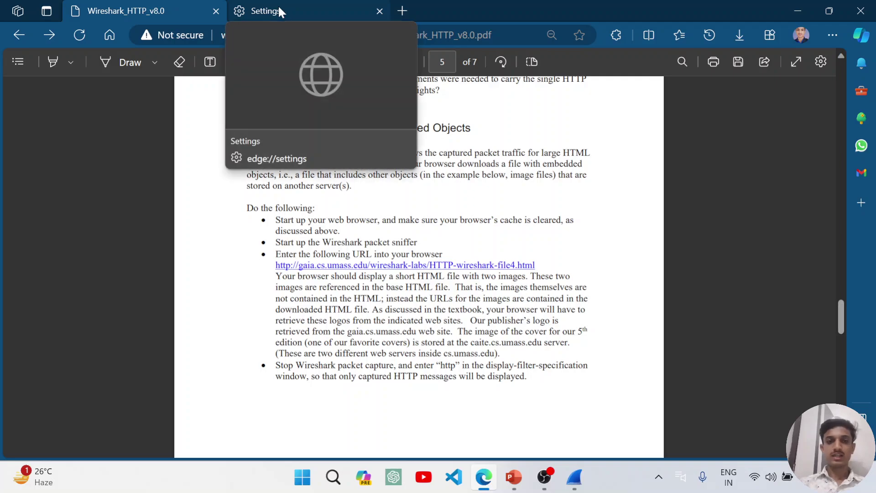
pyautogui.click(279, 8)
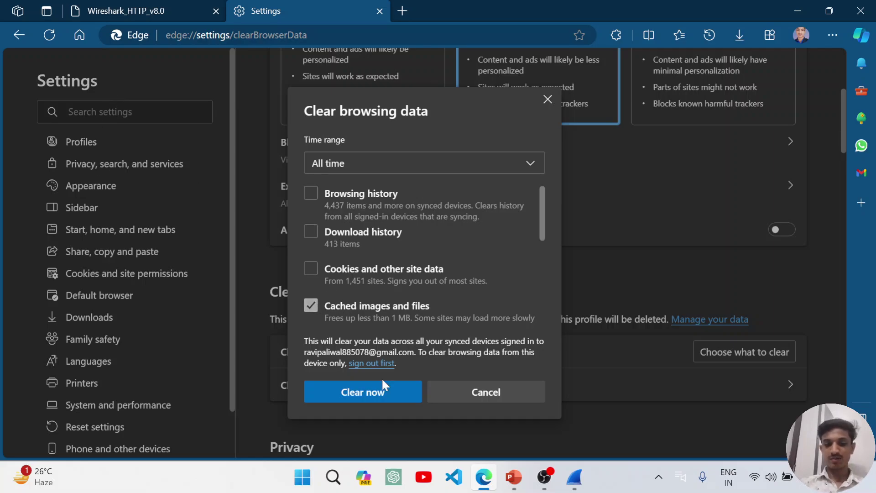
pyautogui.click(377, 401)
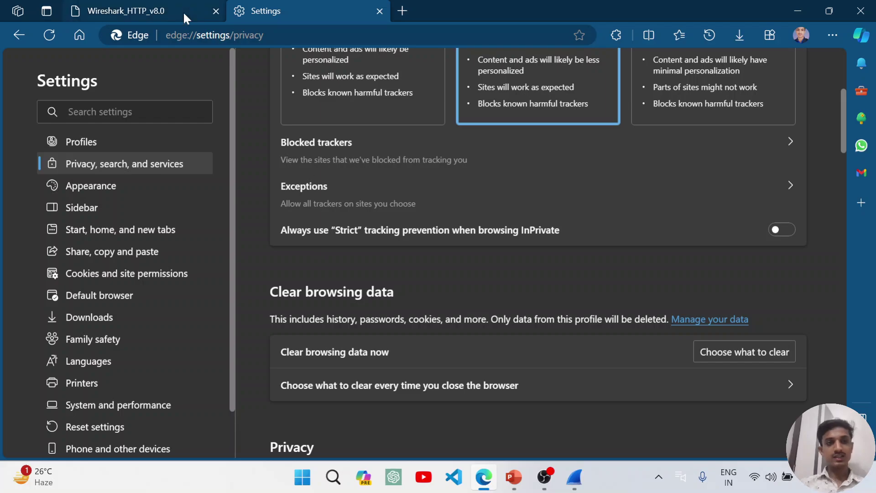
pyautogui.click(161, 1)
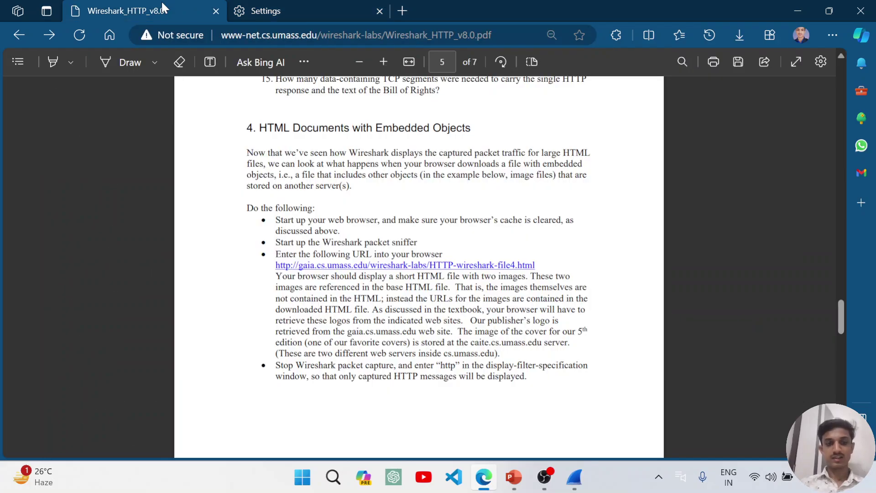
# Arrange the lab document's section 4 instructions and the Wireshark capture window side by side.
pyautogui.click(26, 40)
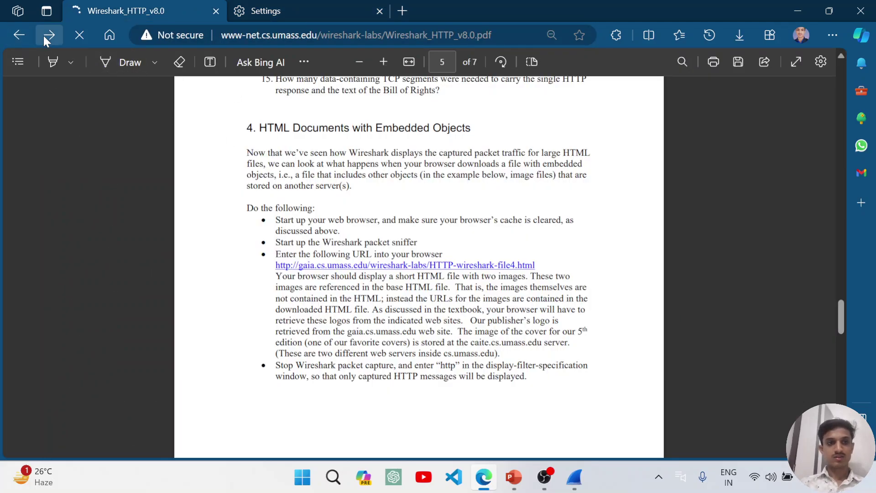
pyautogui.scroll(1, 374, 195)
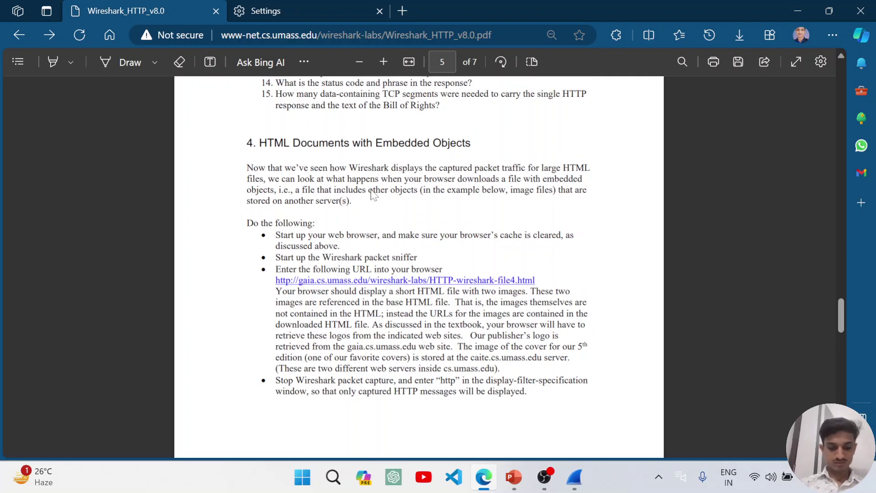
pyautogui.press('super+Left')
pyautogui.hscroll(2, 187, 229)
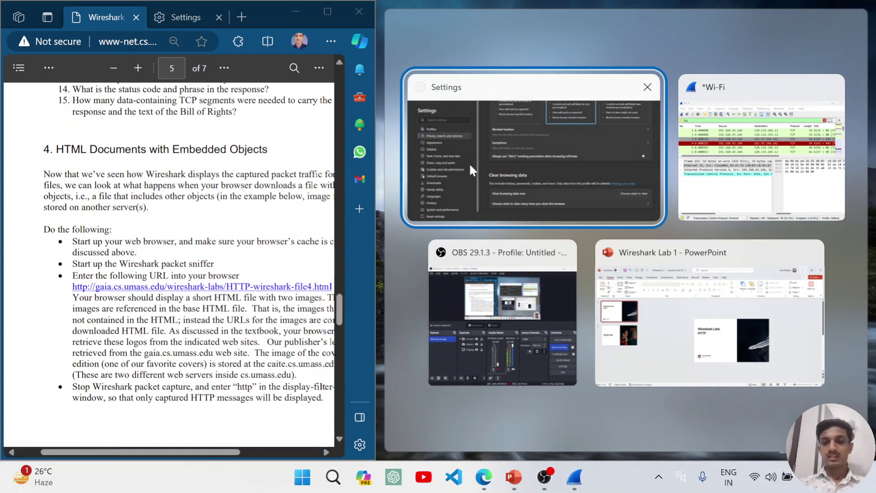
pyautogui.click(789, 149)
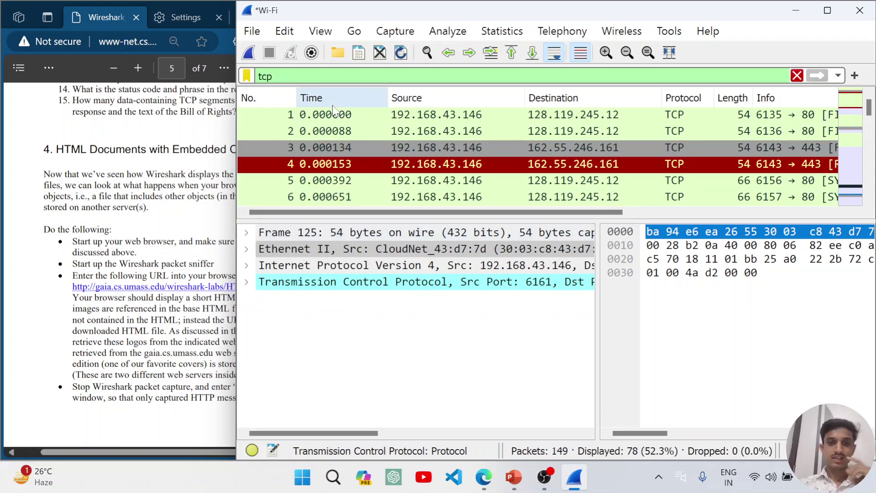
# Replace the tcp display filter with http and apply it to the captured packets.
pyautogui.press('BackSpace')
pyautogui.press('BackSpace')
pyautogui.press('BackSpace')
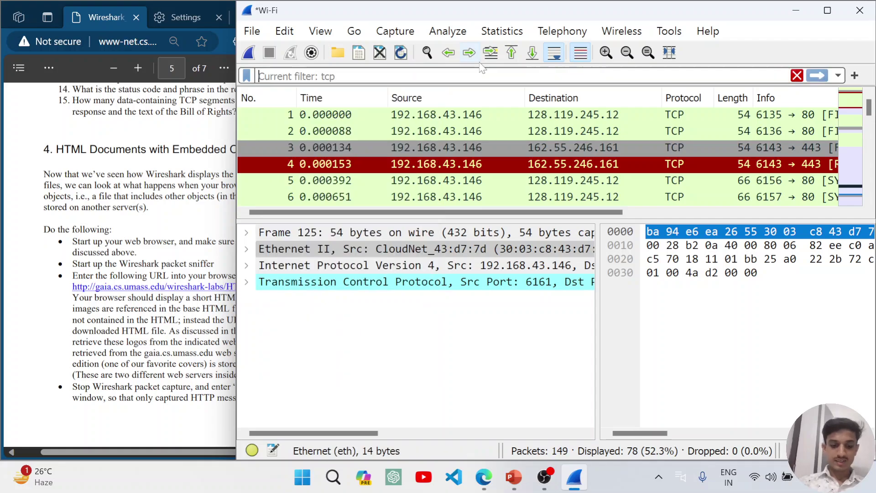
pyautogui.write('html')
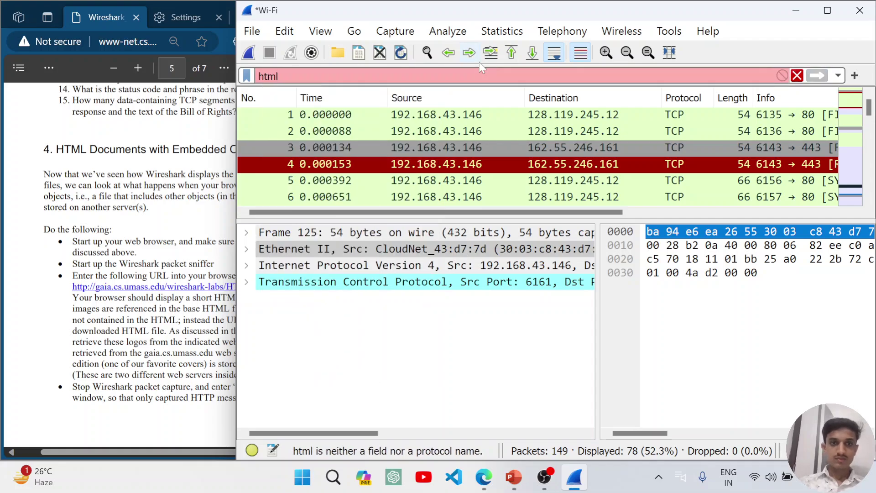
pyautogui.press('BackSpace')
pyautogui.press('BackSpace')
pyautogui.press('BackSpace')
pyautogui.write('t')
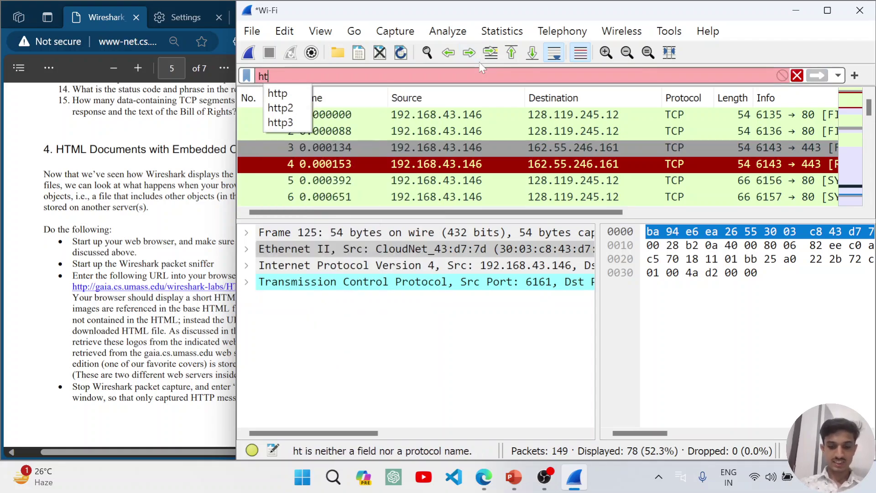
pyautogui.write('tp')
pyautogui.press('Return')
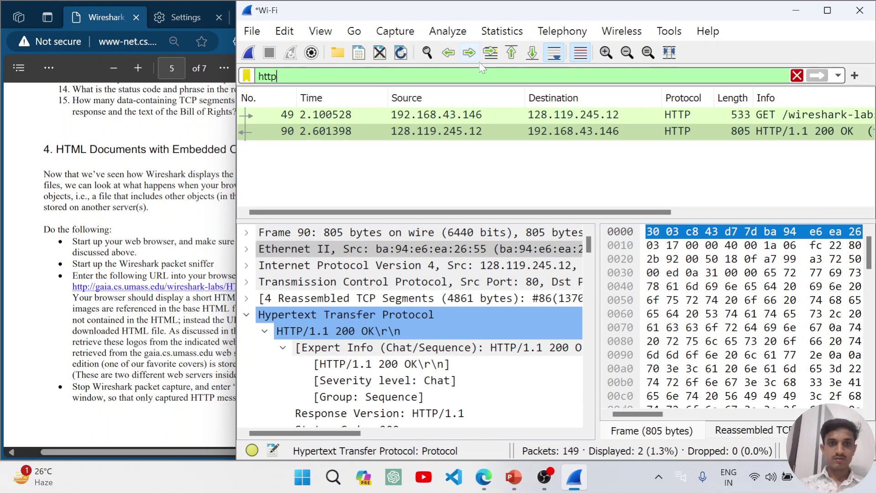
# Capture the loading of the lab's HTTP-wireshark-file4.html page in a new Wi-Fi capture, discarding the previous packets, and stop the capture.
pyautogui.click(249, 53)
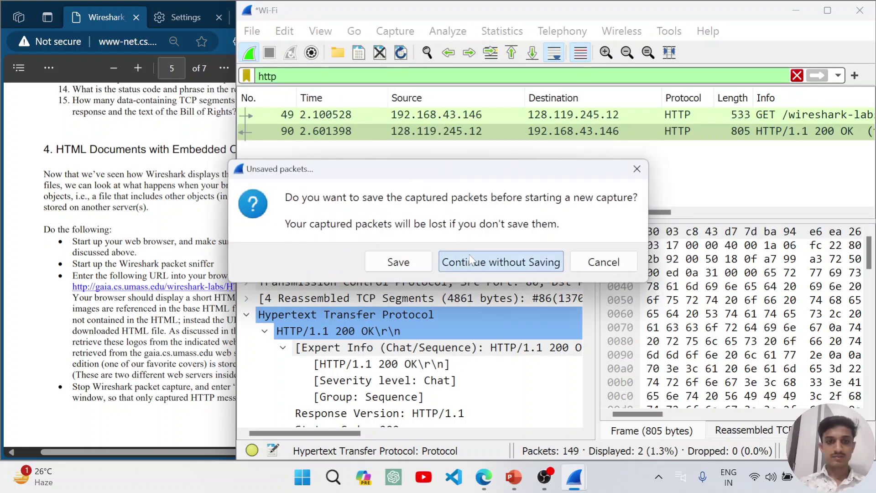
pyautogui.click(470, 258)
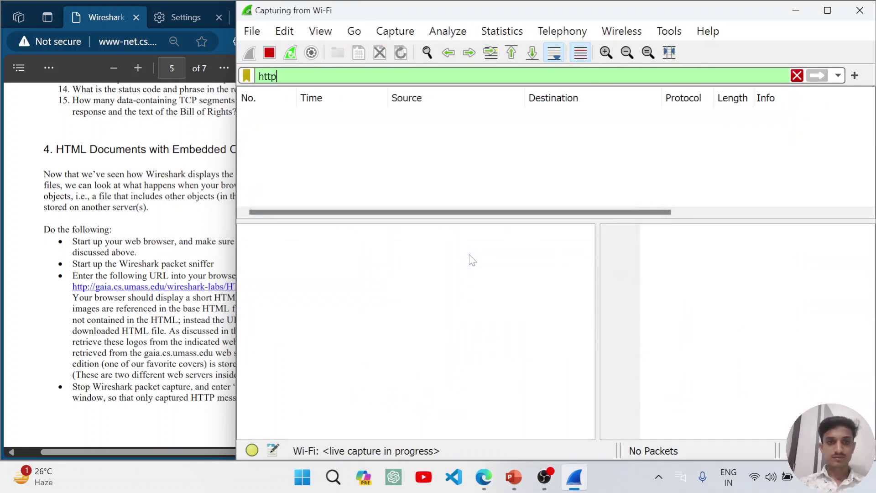
pyautogui.click(150, 294)
pyautogui.click(150, 294)
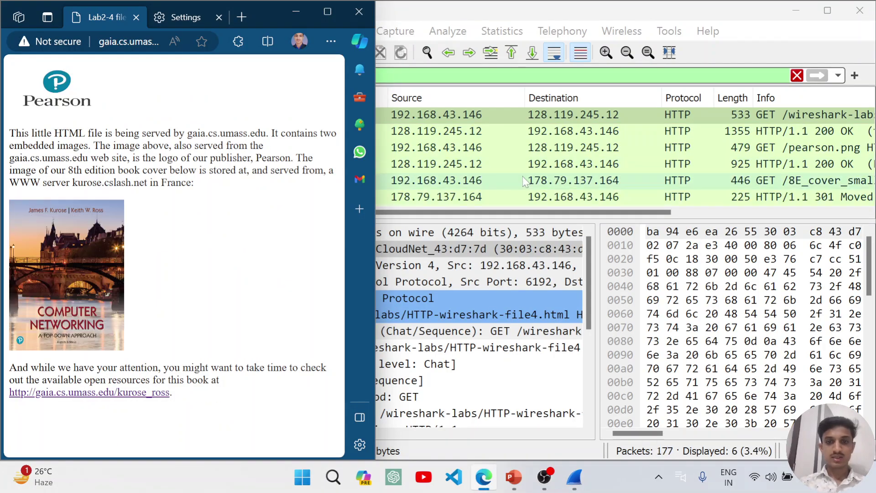
pyautogui.click(522, 178)
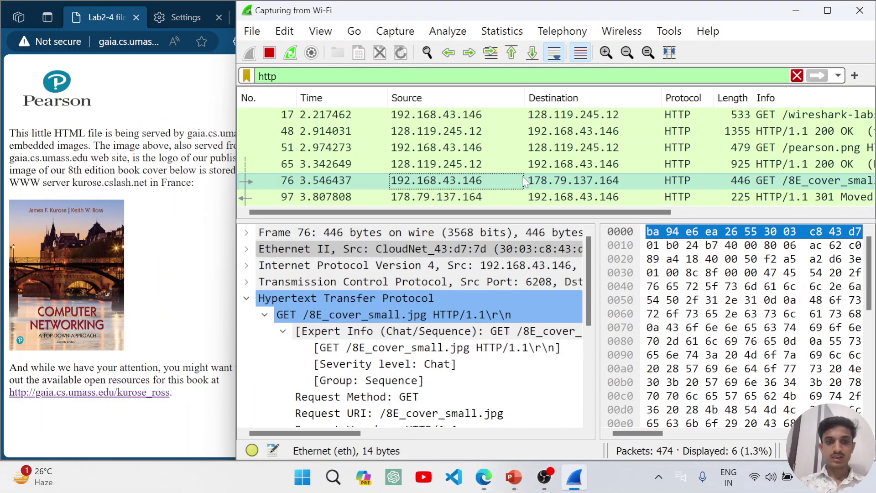
pyautogui.click(270, 54)
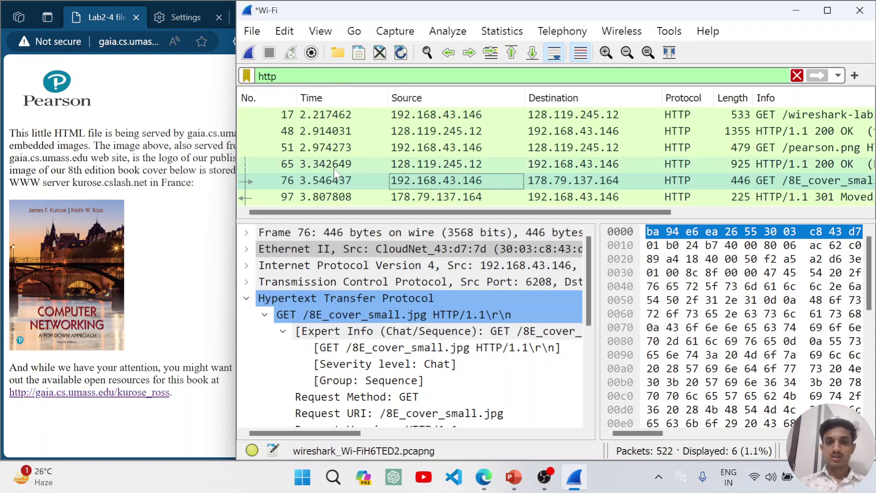
# Select the GET request for HTTP-wireshark-file4.html and review the addresses and info of the captured HTTP packets.
pyautogui.hscroll(5, 334, 171)
pyautogui.hscroll(-5, 335, 171)
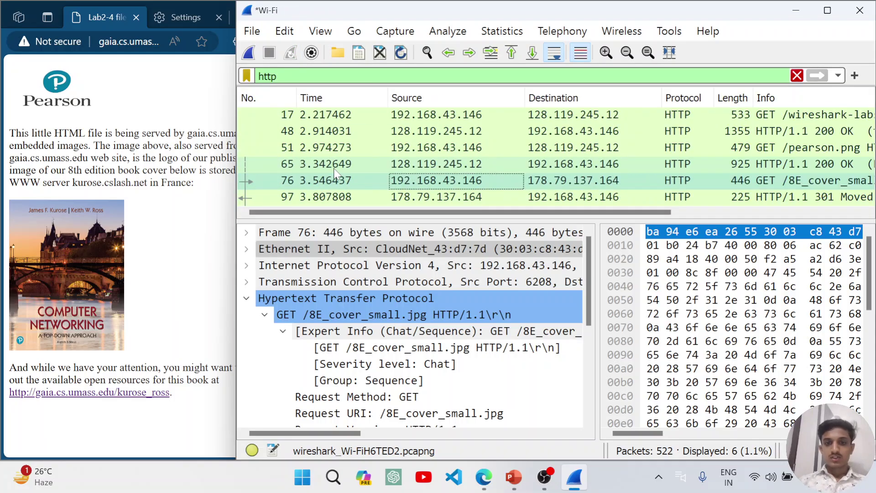
pyautogui.click(315, 117)
pyautogui.hscroll(5, 457, 137)
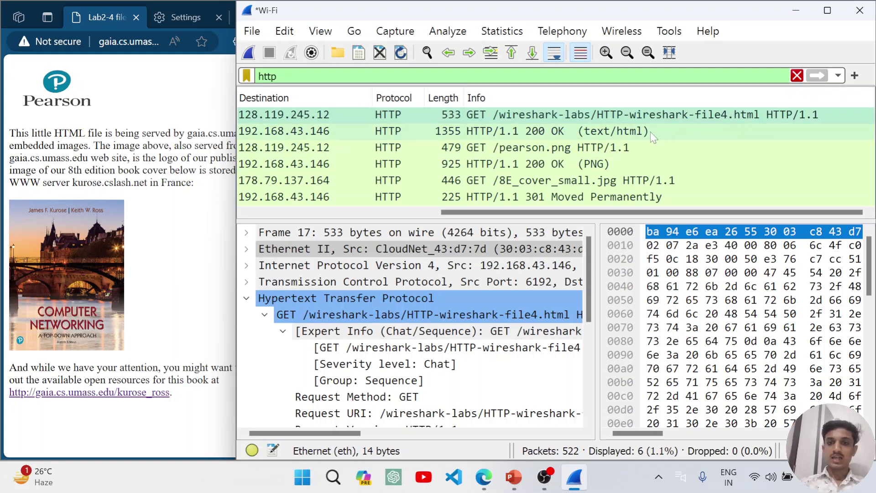
pyautogui.hscroll(-5, 650, 132)
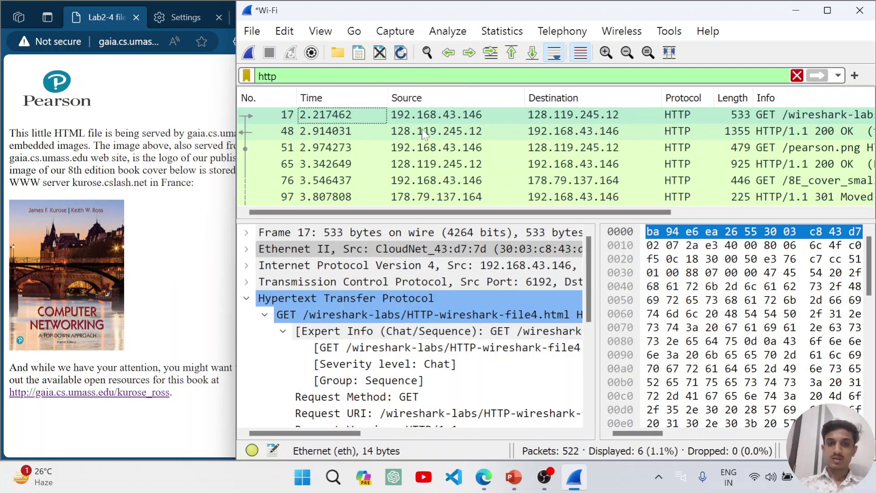
pyautogui.hscroll(5, 424, 134)
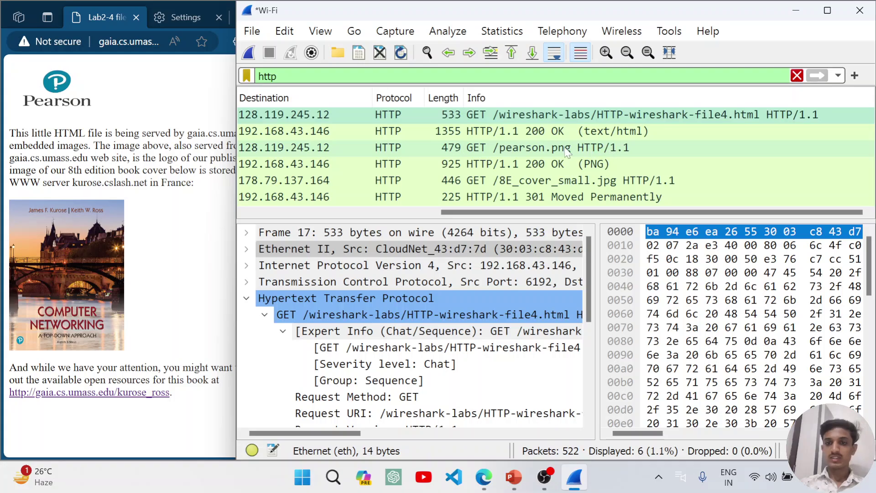
pyautogui.hscroll(-5, 568, 154)
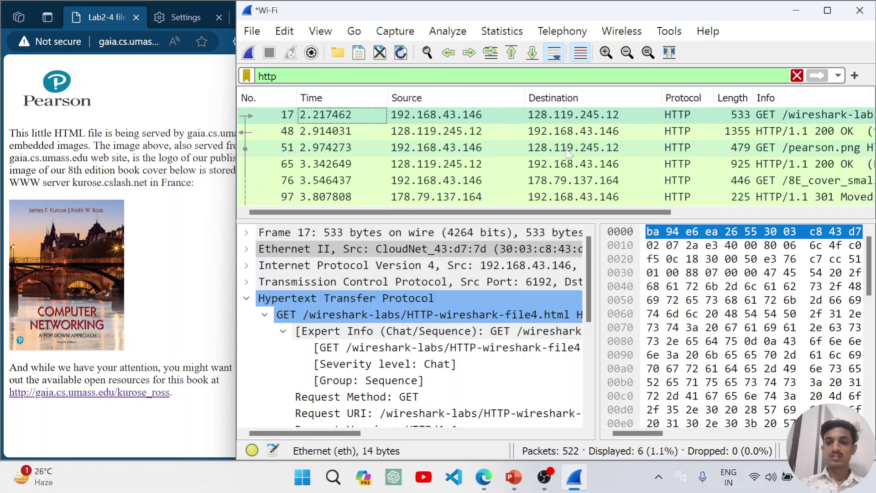
# Compare the GET request for pearson.png with the GET request for the base HTML file.
pyautogui.click(433, 148)
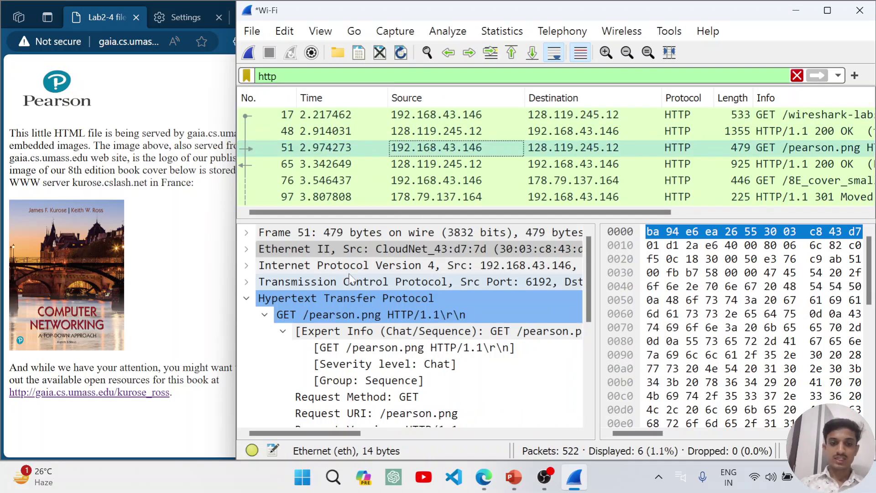
pyautogui.click(386, 131)
pyautogui.hscroll(5, 386, 131)
pyautogui.click(481, 116)
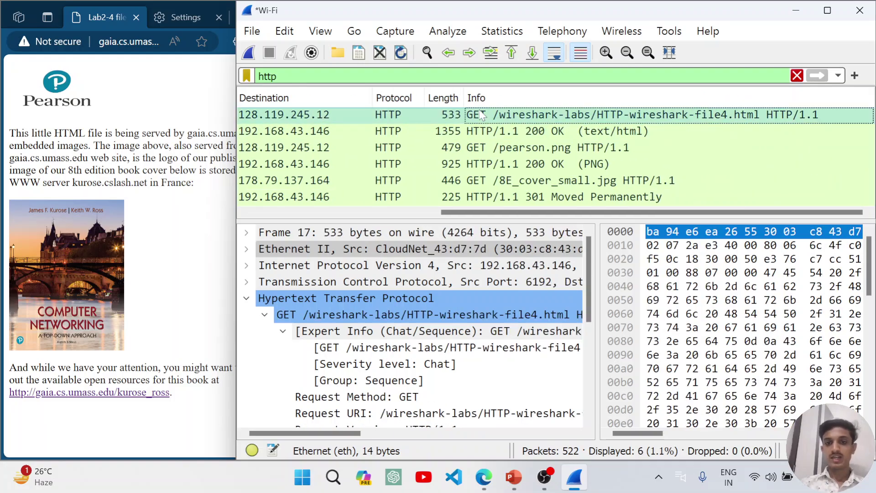
# Examine the HTTP headers and HTML text of the 200 OK (text/html) response.
pyautogui.click(470, 133)
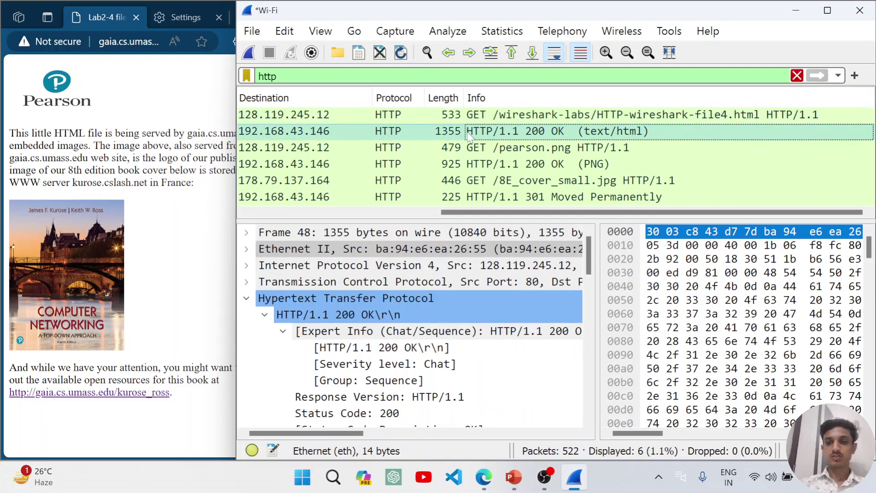
pyautogui.click(264, 315)
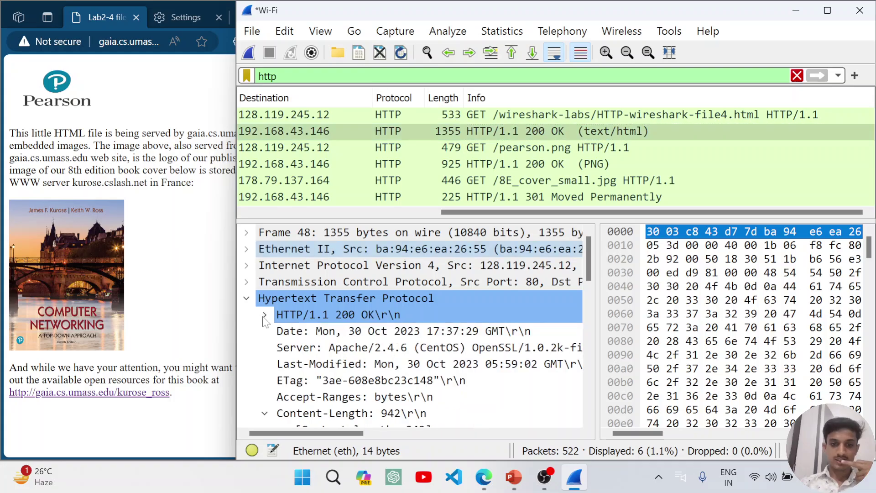
pyautogui.scroll(-1, 292, 310)
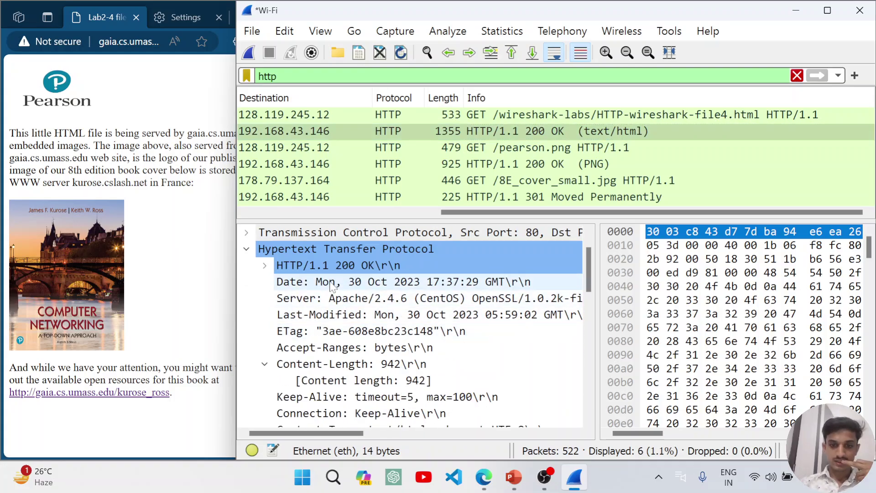
pyautogui.scroll(-1, 284, 365)
pyautogui.scroll(-1, 274, 321)
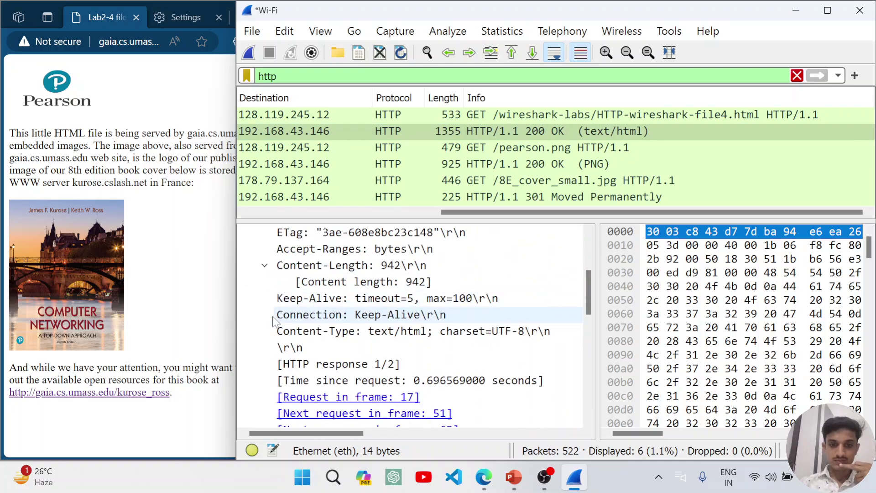
pyautogui.scroll(-4, 278, 315)
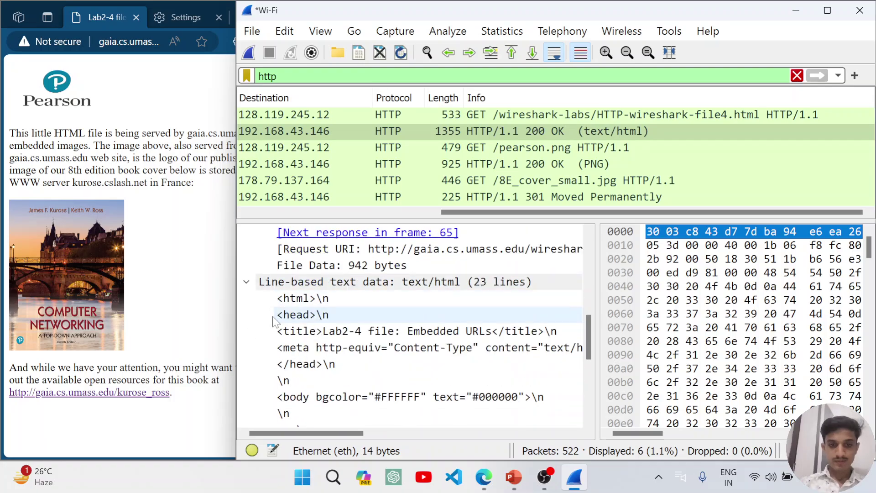
pyautogui.scroll(1, 285, 305)
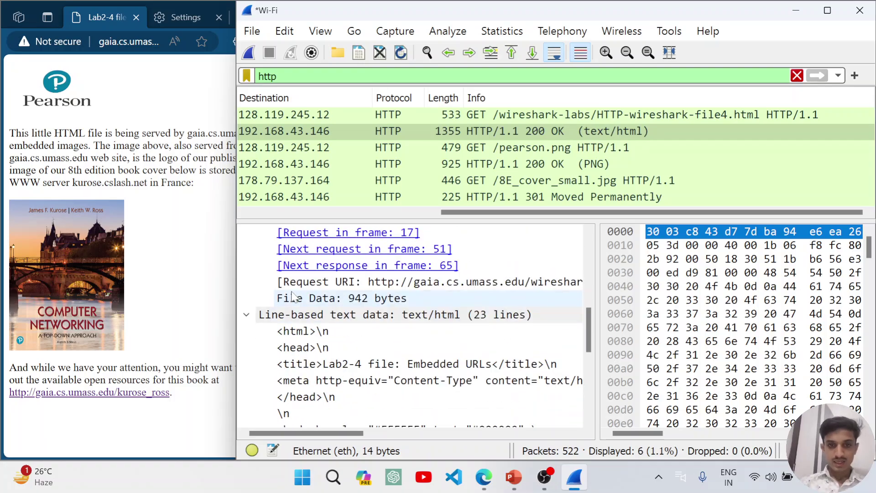
# Check the HTML response's references to the next request and response, and inspect the pearson.png request packet.
pyautogui.click(325, 266)
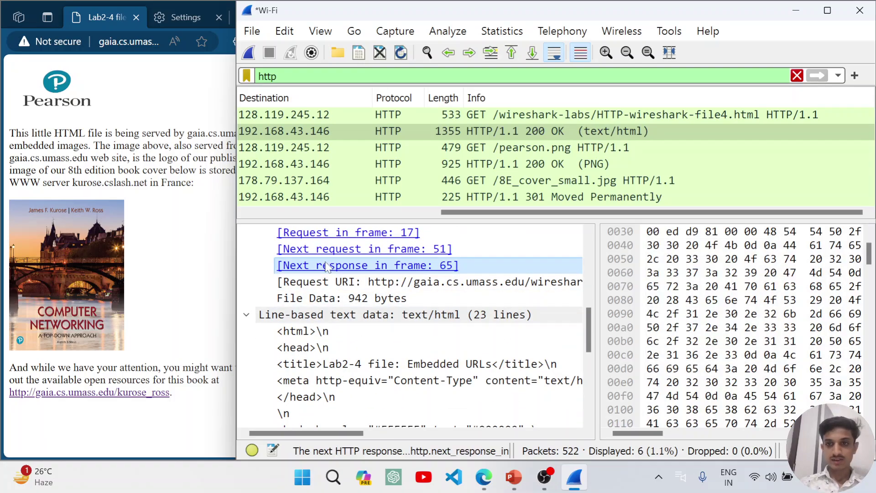
pyautogui.click(333, 254)
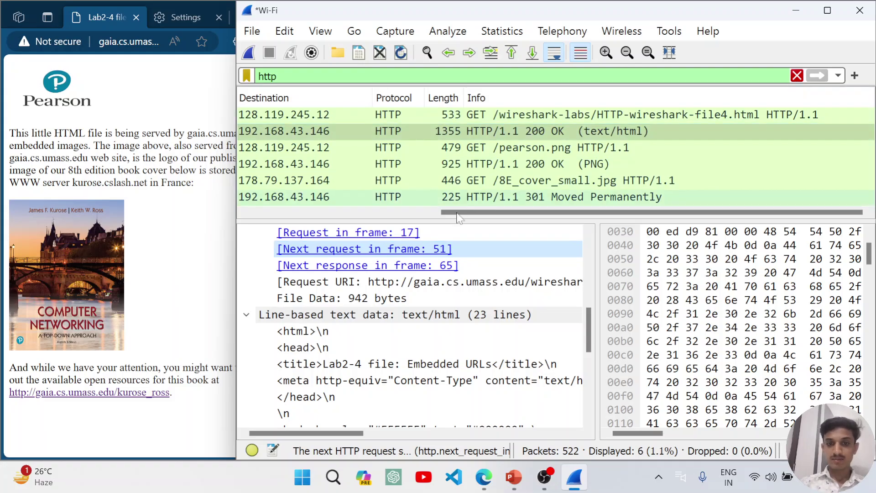
pyautogui.hscroll(-5, 434, 172)
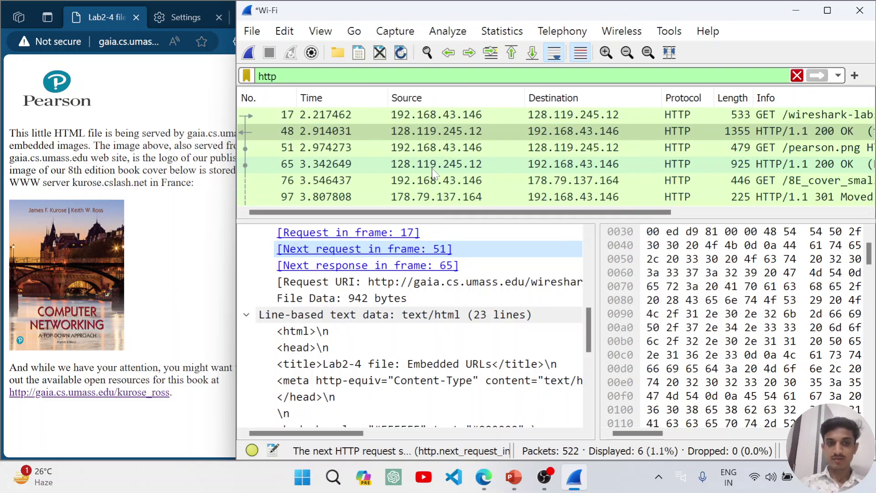
pyautogui.click(352, 148)
pyautogui.hscroll(5, 351, 148)
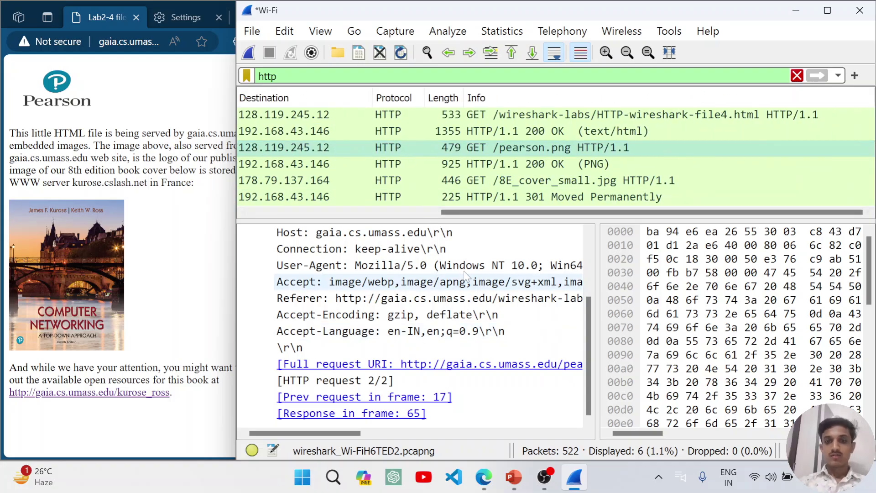
# Step through the base HTML request, its text/html response and the pearson.png request in sequence.
pyautogui.click(500, 118)
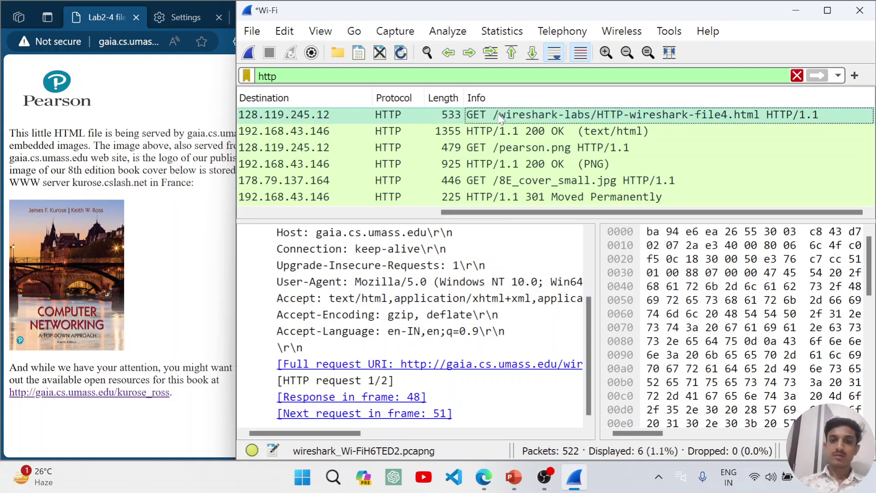
pyautogui.click(449, 134)
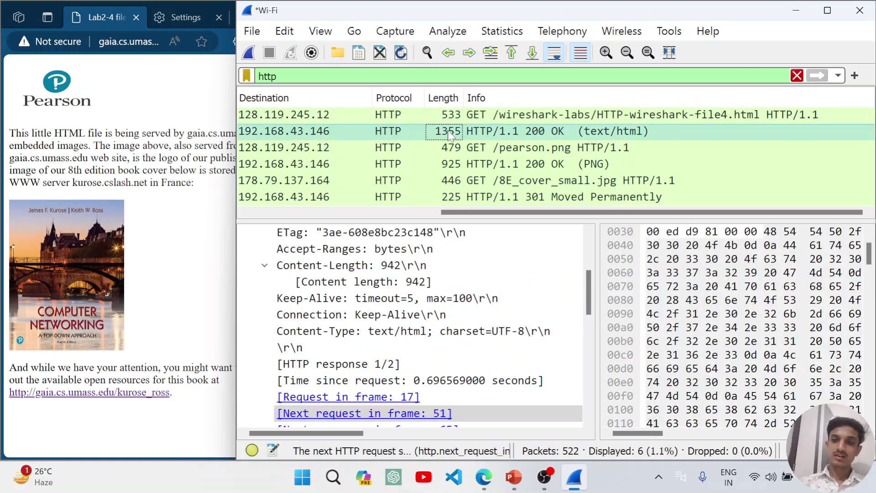
pyautogui.click(466, 149)
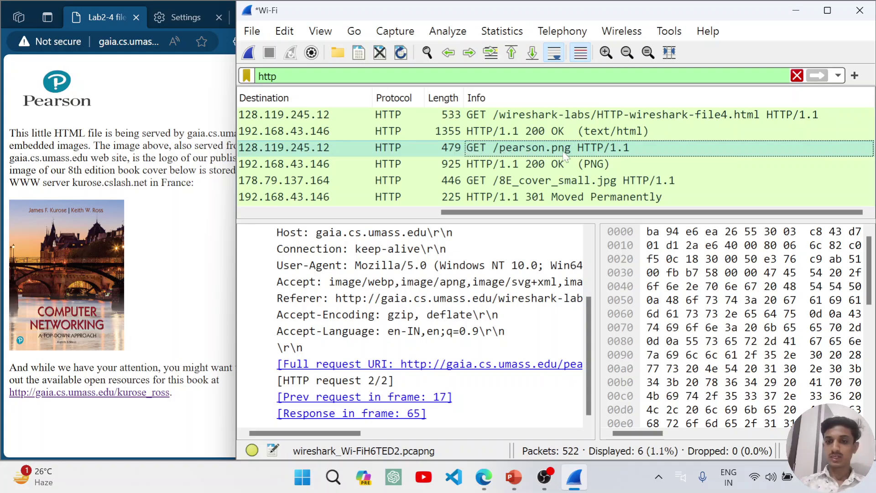
# Examine the addresses and HTTP header details of the 200 OK (PNG) response to the pearson.png request.
pyautogui.click(499, 162)
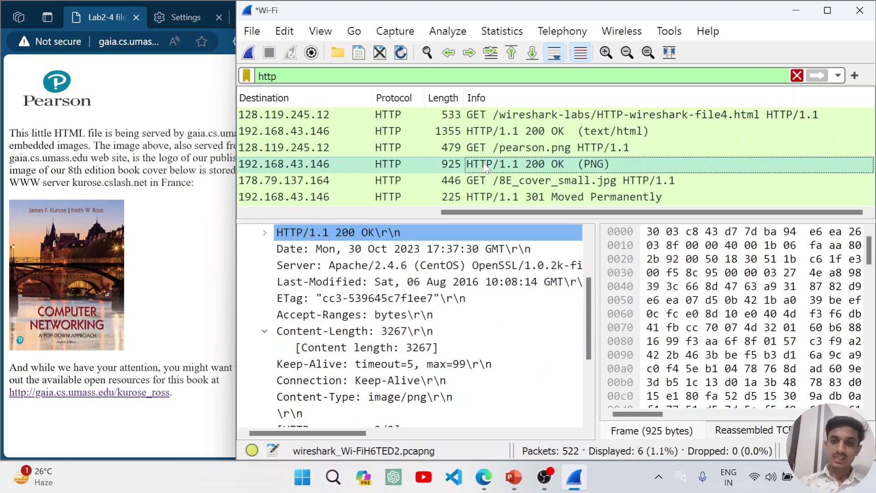
pyautogui.hscroll(-5, 483, 162)
pyautogui.hscroll(5, 557, 167)
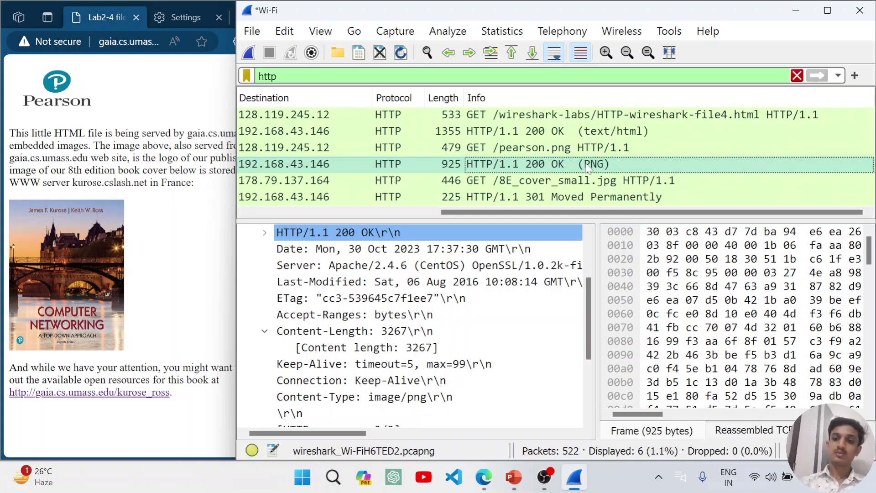
pyautogui.hscroll(-5, 589, 169)
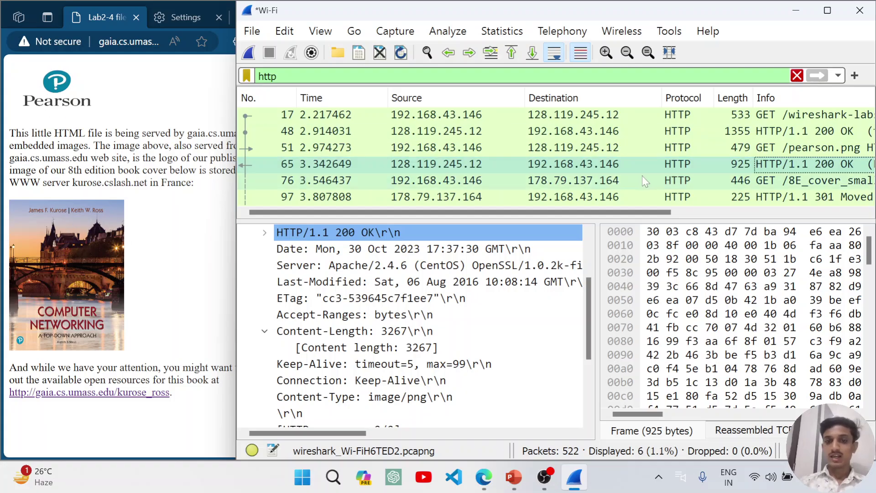
pyautogui.click(637, 164)
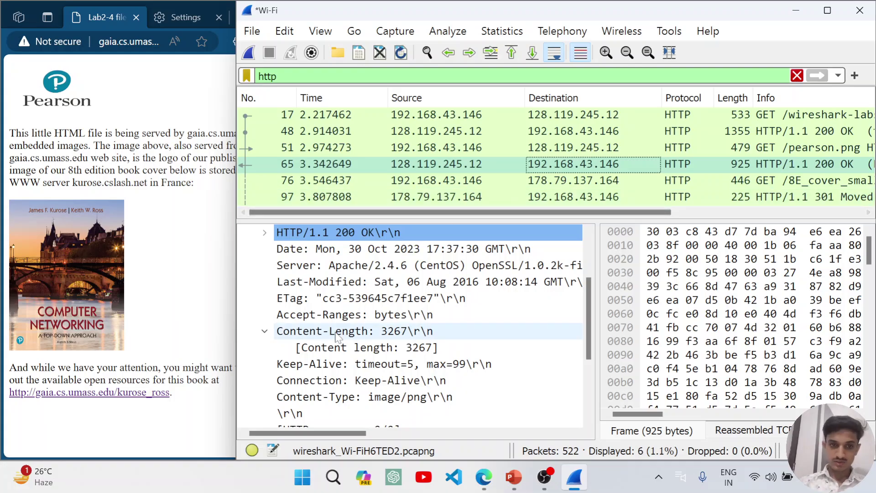
pyautogui.scroll(2, 315, 283)
pyautogui.scroll(-2, 314, 319)
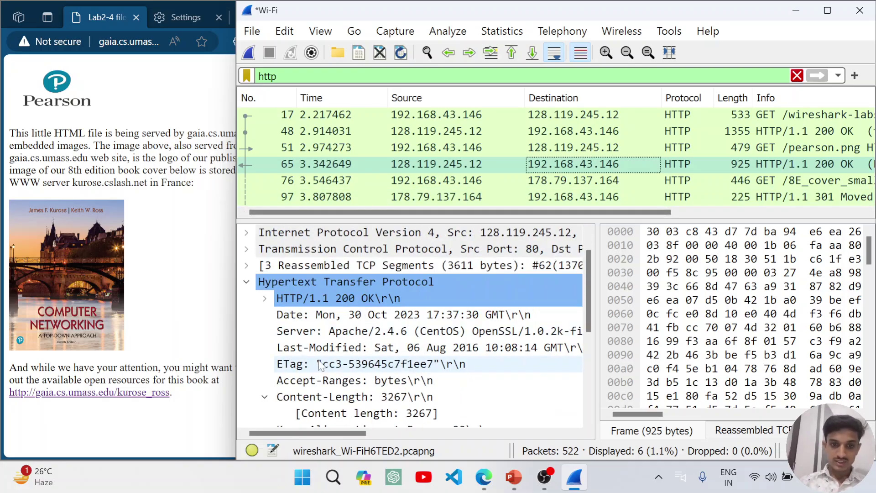
pyautogui.scroll(-2, 267, 335)
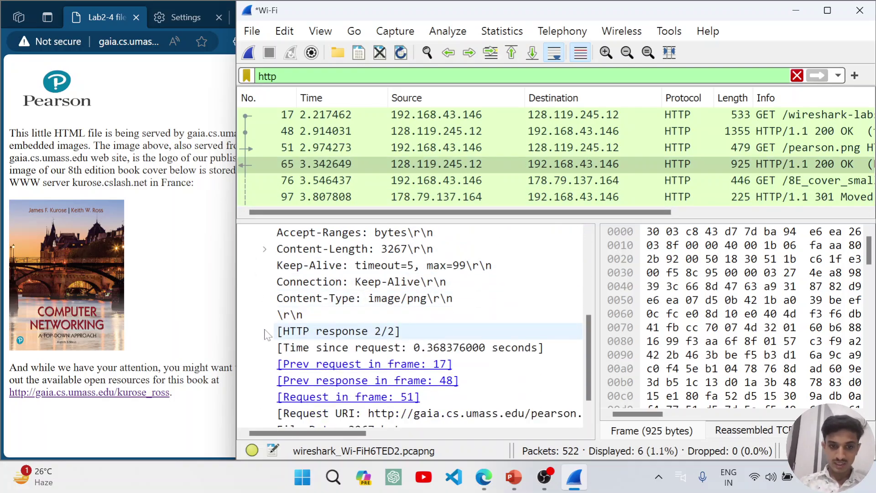
# Examine the Portable Network Graphics data of the 200 OK (PNG) response, including its image header and palette.
pyautogui.scroll(-1, 349, 288)
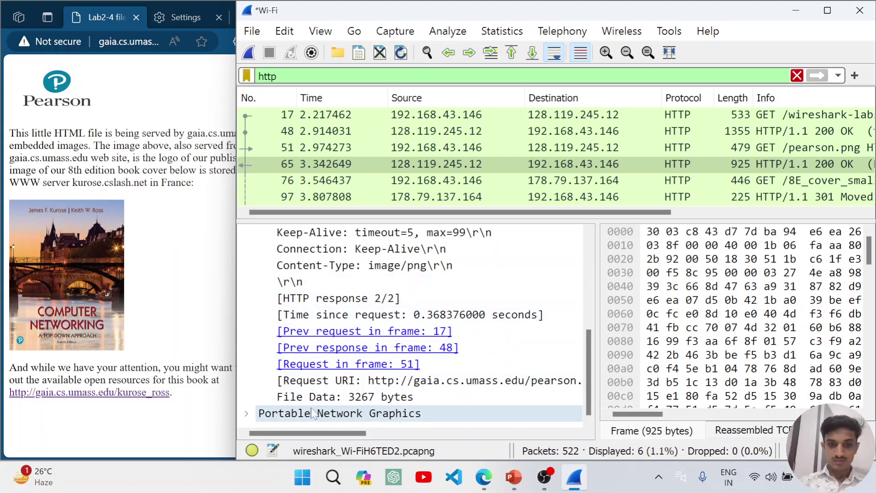
pyautogui.click(253, 415)
pyautogui.scroll(-2, 253, 416)
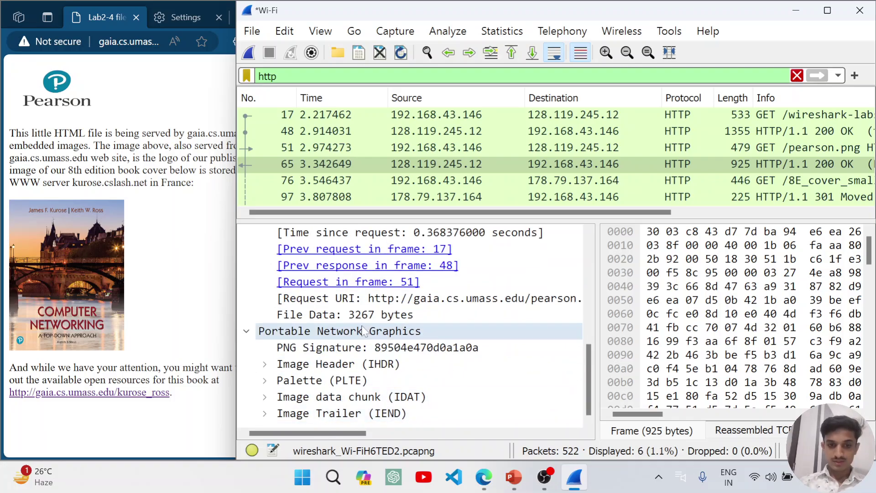
pyautogui.click(265, 364)
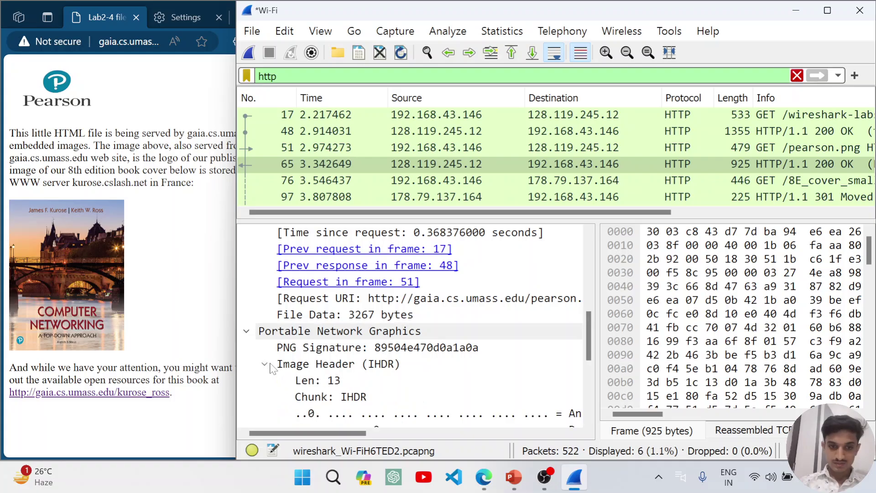
pyautogui.scroll(-2, 268, 361)
pyautogui.click(266, 281)
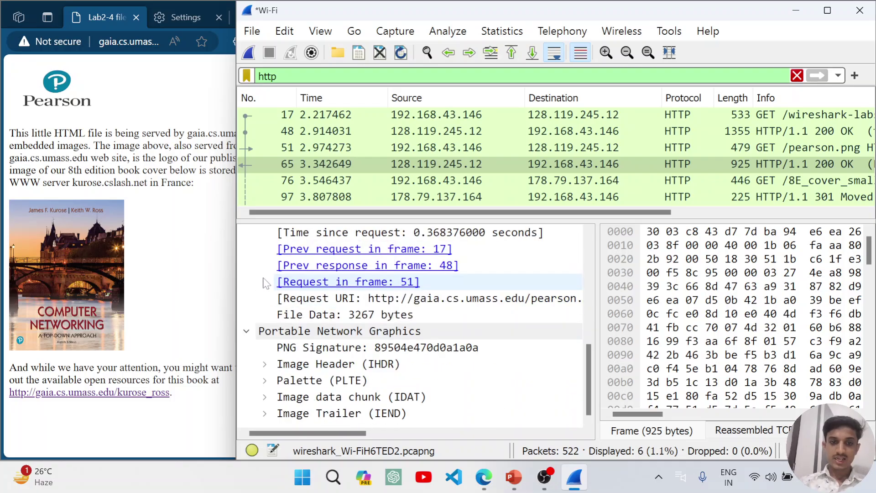
pyautogui.click(268, 385)
pyautogui.scroll(4, 328, 331)
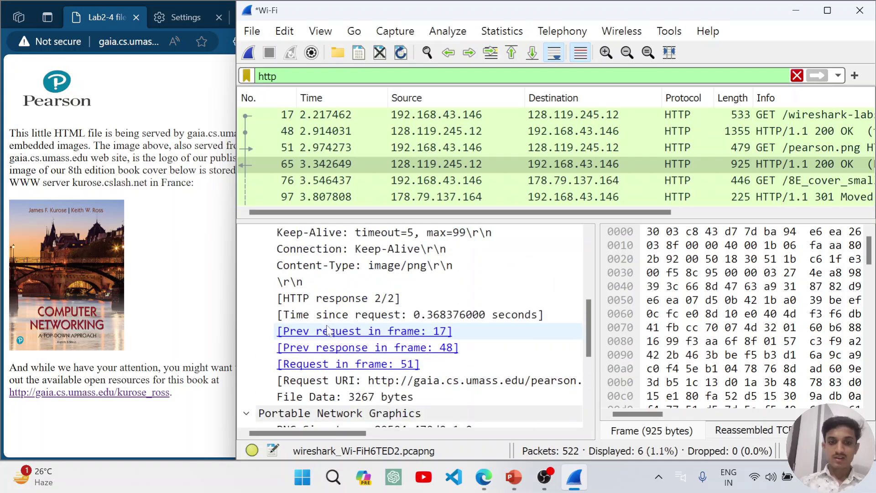
pyautogui.scroll(1, 328, 330)
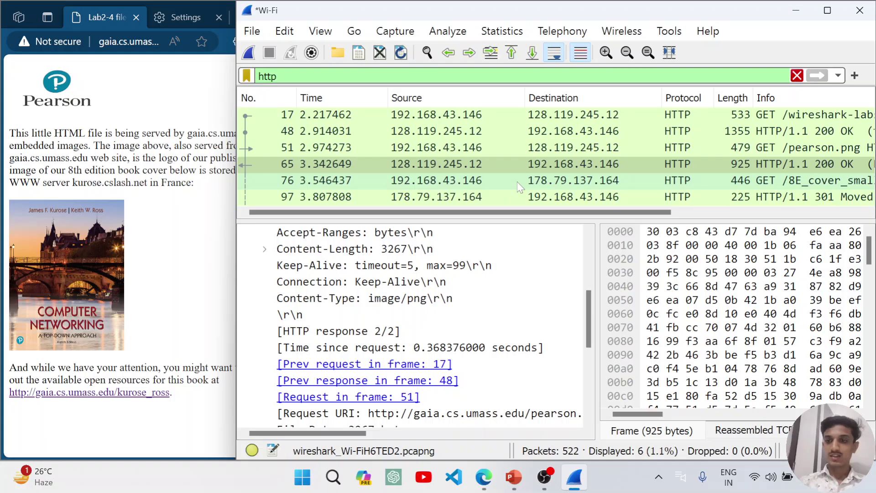
# Compare the 8E_cover_small.jpg GET request with its 301 Moved Permanently response.
pyautogui.hscroll(5, 516, 182)
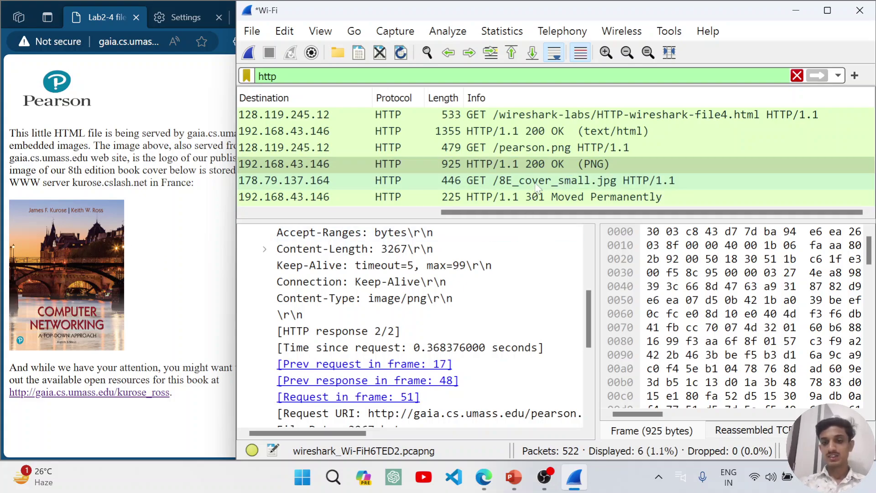
pyautogui.click(556, 197)
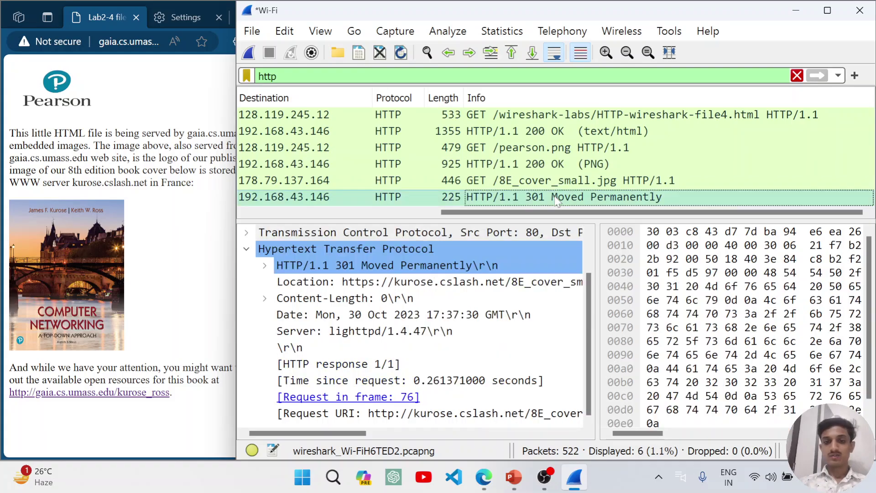
pyautogui.click(501, 181)
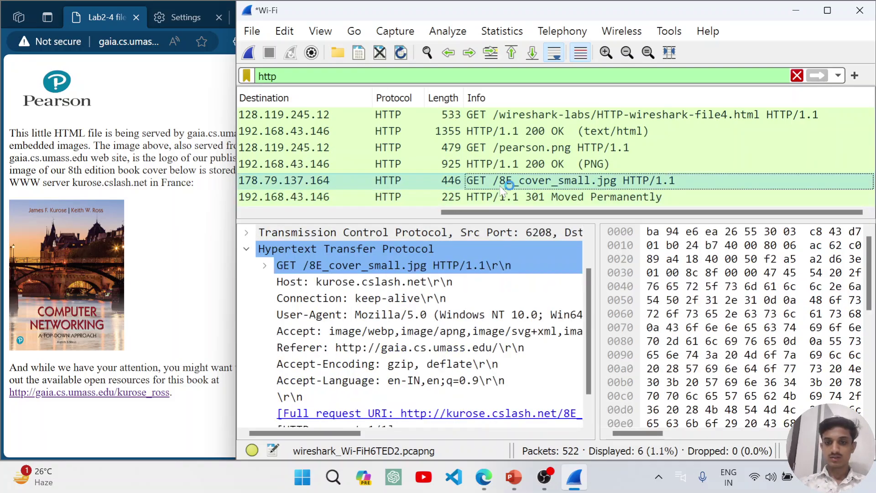
pyautogui.click(488, 199)
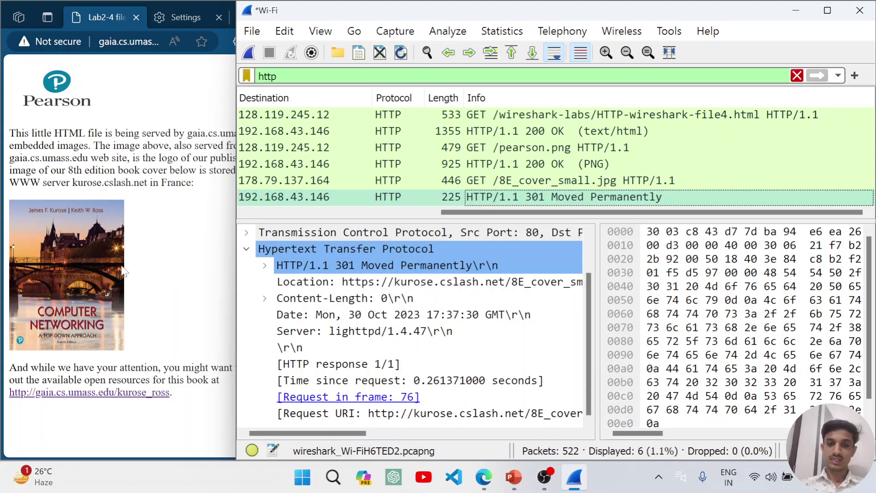
pyautogui.hscroll(-5, 258, 122)
# Switch to the browser, return to section 5 HTTP Authentication of the lab PDF, and arrange it beside the Wireshark window.
pyautogui.click(43, 78)
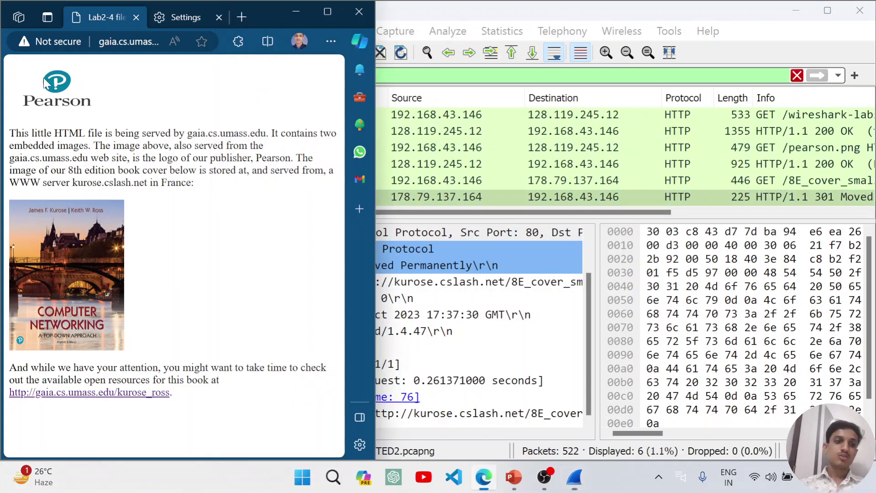
pyautogui.click(106, 43)
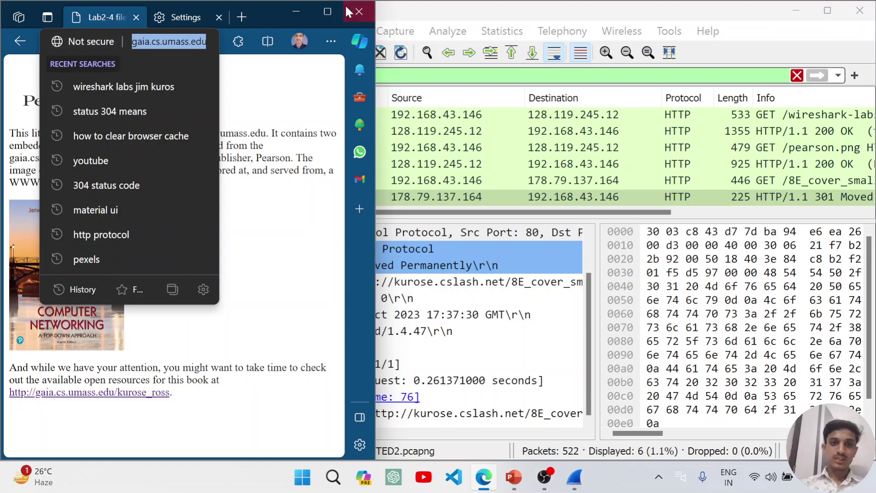
pyautogui.click(332, 7)
pyautogui.click(24, 34)
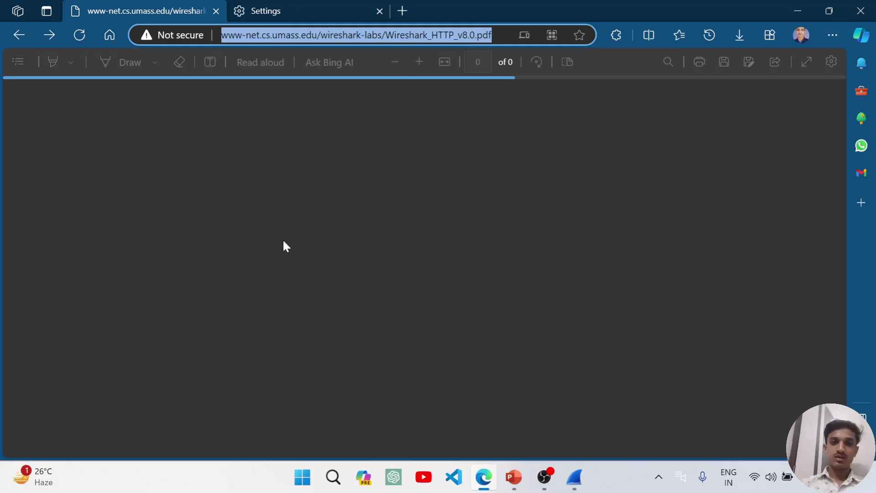
pyautogui.scroll(-12, 418, 269)
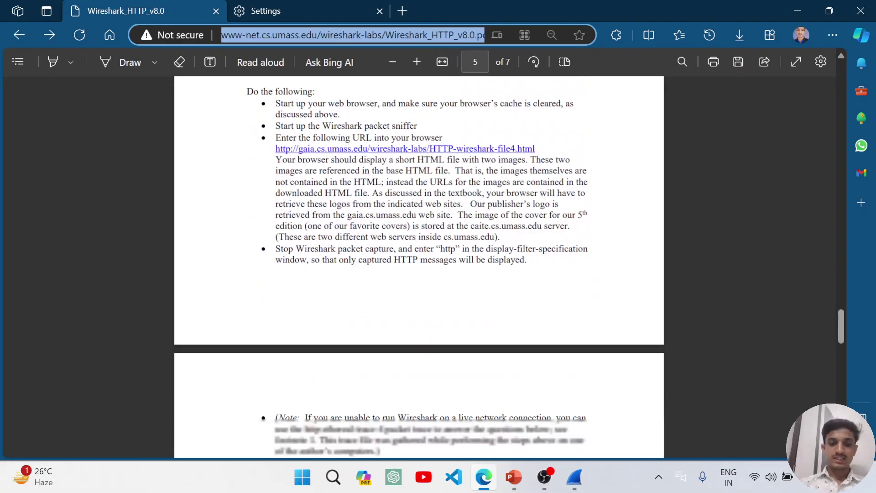
pyautogui.scroll(-2, 419, 269)
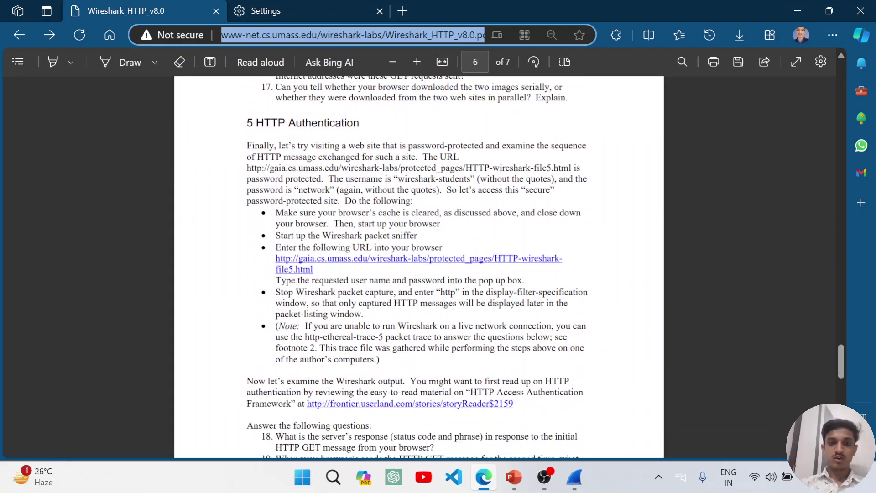
pyautogui.click(381, 130)
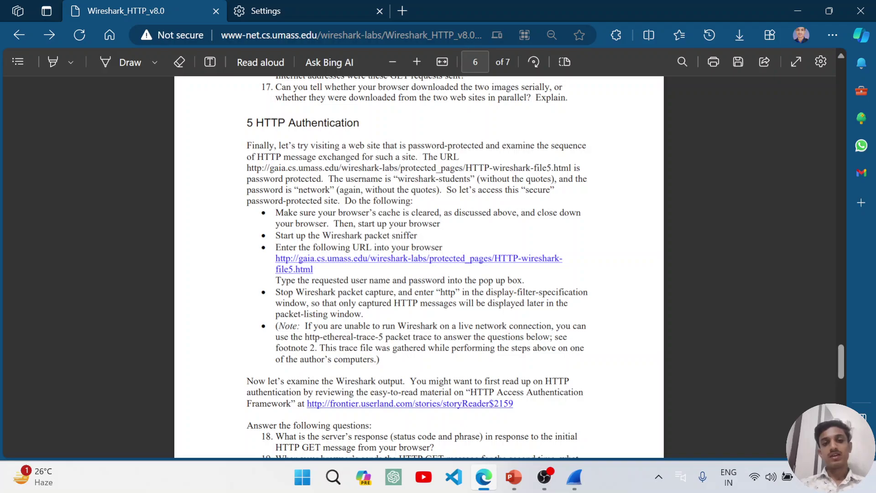
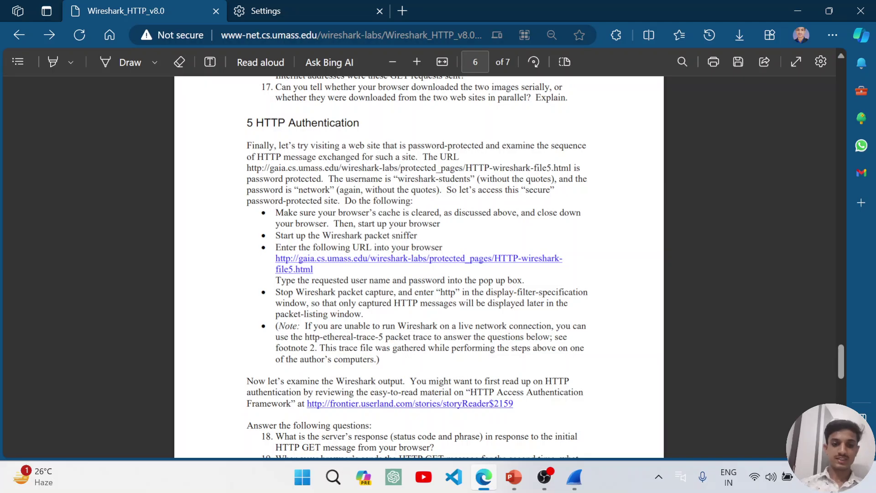
pyautogui.press('super+Left')
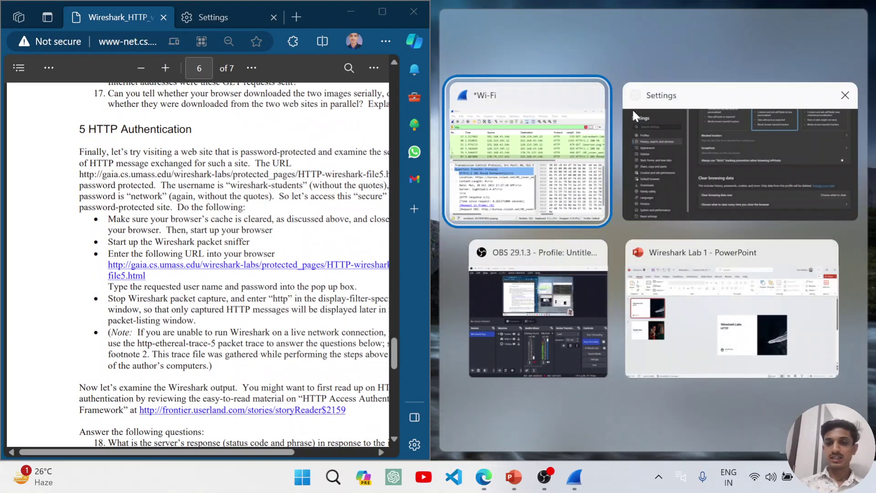
pyautogui.click(513, 141)
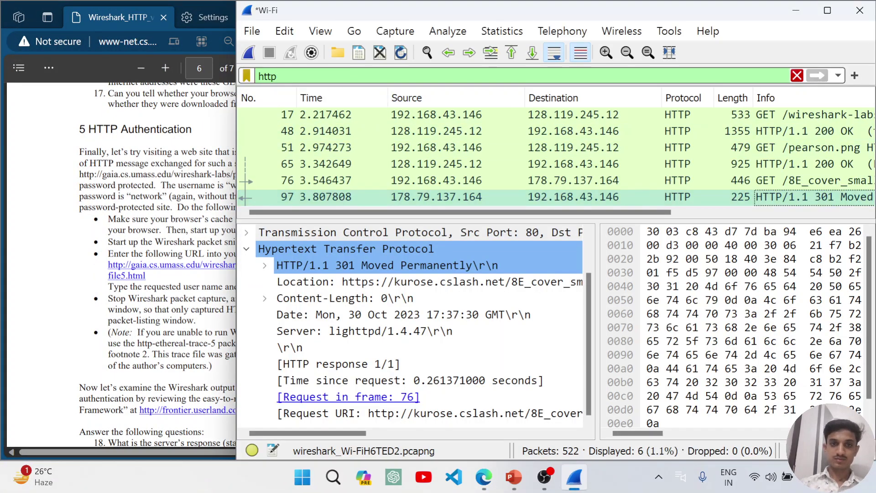
# Clear the display filter and reapply http.
pyautogui.click(292, 76)
pyautogui.press('BackSpace')
pyautogui.press('BackSpace')
pyautogui.press('BackSpace')
pyautogui.press('BackSpace')
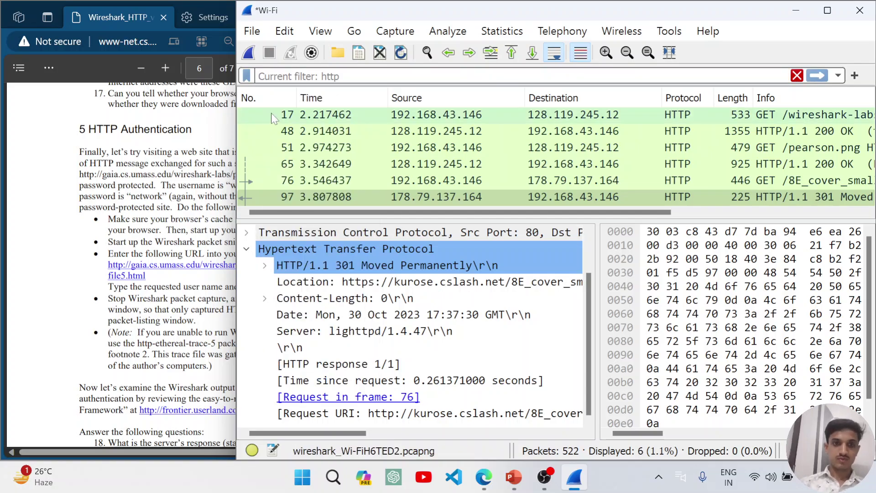
pyautogui.write('http')
pyautogui.press('Return')
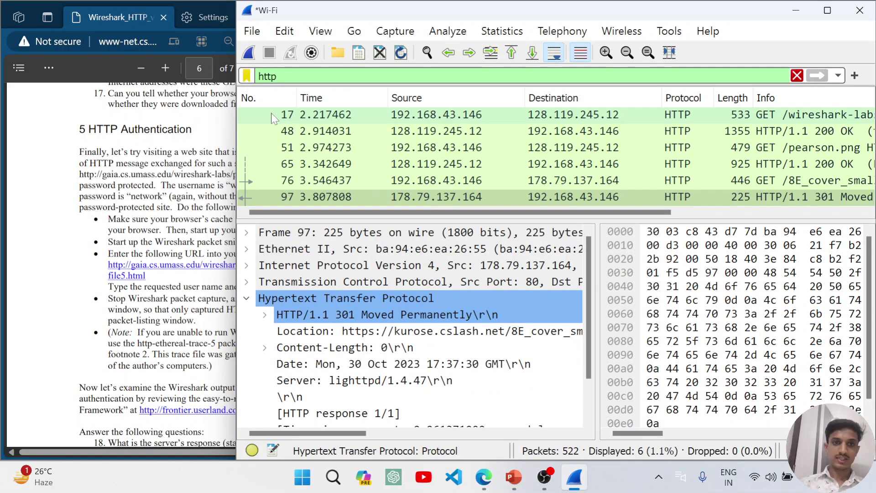
# Start a new Wi-Fi capture without saving the old packets, and open the lab's password-protected HTTP-wireshark-file5.html page.
pyautogui.click(248, 53)
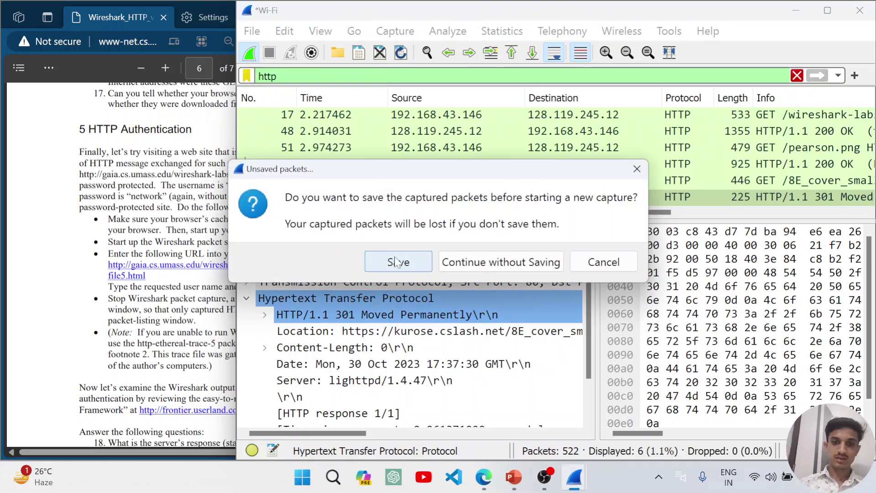
pyautogui.click(453, 260)
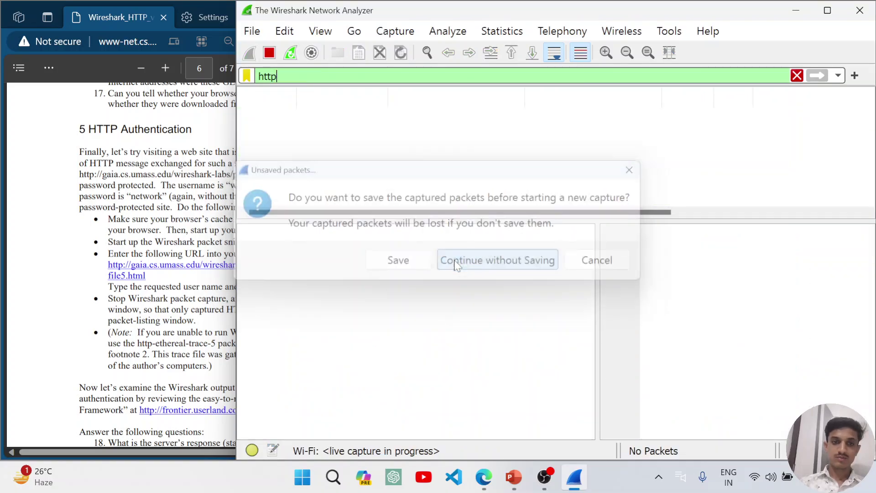
pyautogui.click(141, 276)
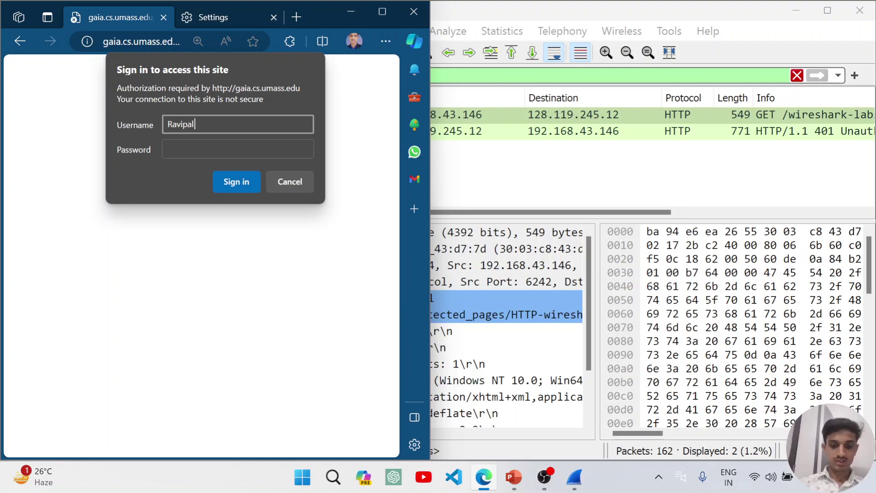
# Submit a username and password in the page's sign-in prompt, and stop the Wireshark capture.
pyautogui.press('Tab')
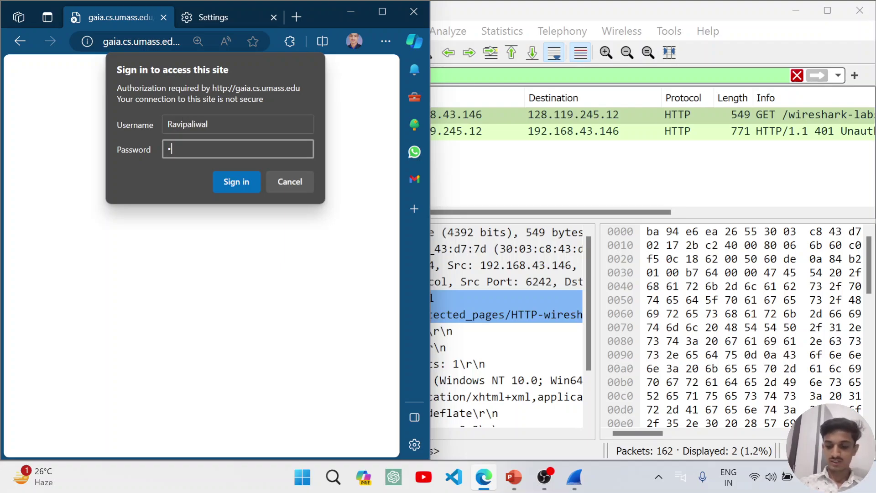
pyautogui.press('Return')
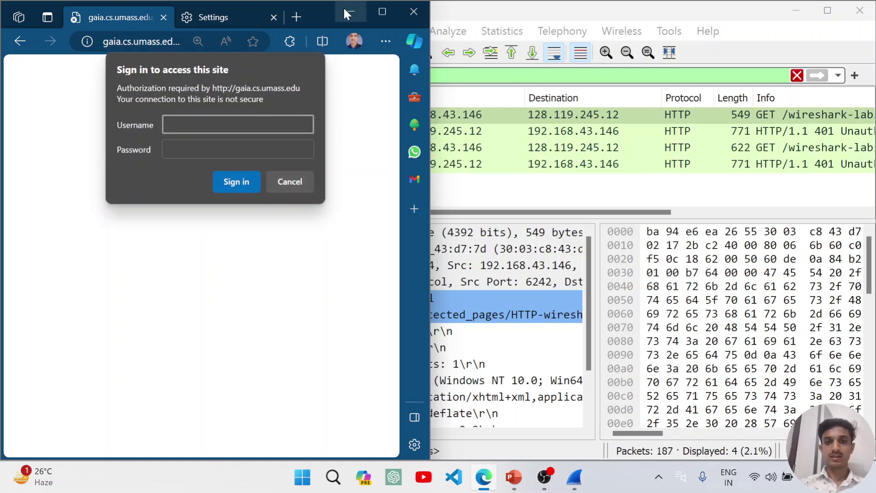
pyautogui.click(345, 9)
pyautogui.click(269, 52)
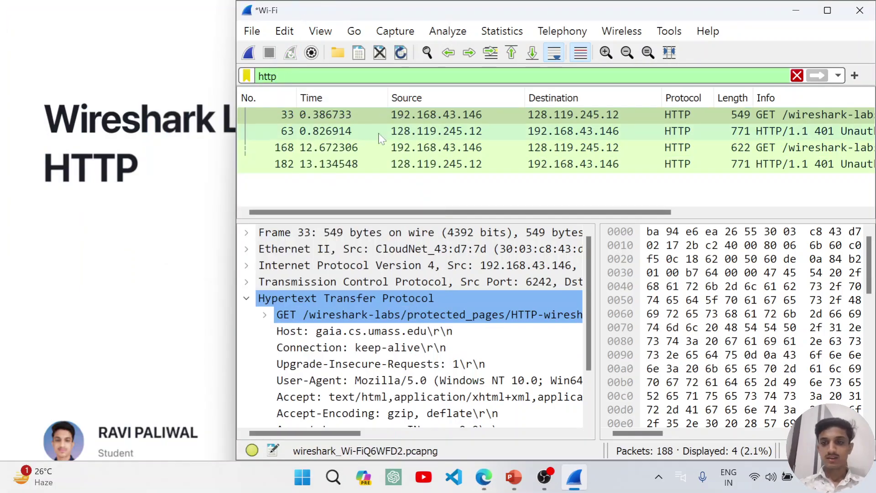
# Review the source, destination and info of the captured requests and responses for the protected page.
pyautogui.hscroll(5, 518, 175)
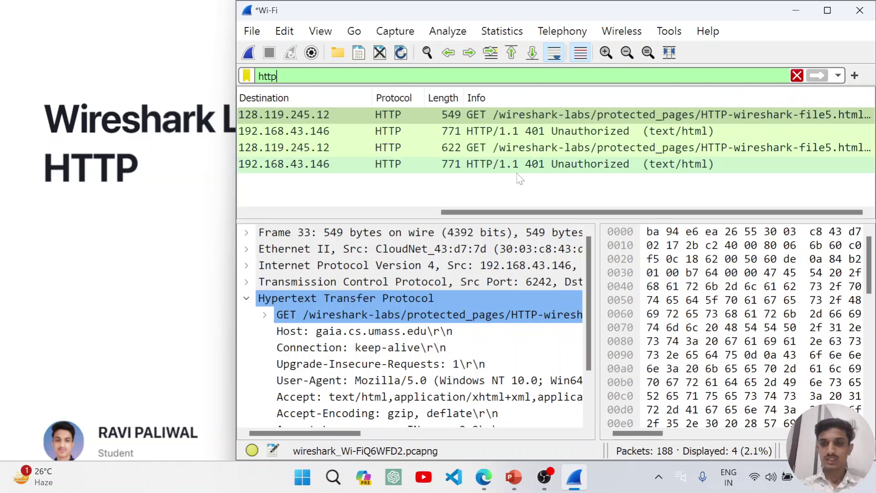
pyautogui.hscroll(-5, 572, 137)
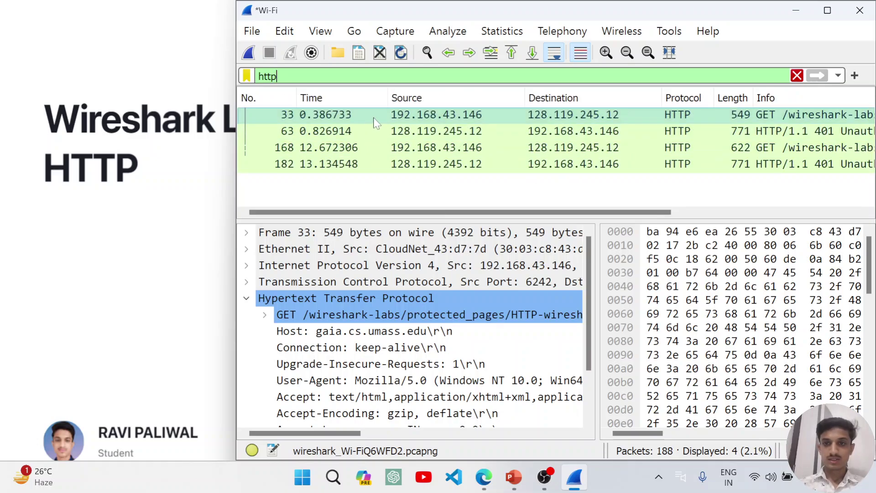
pyautogui.hscroll(5, 433, 136)
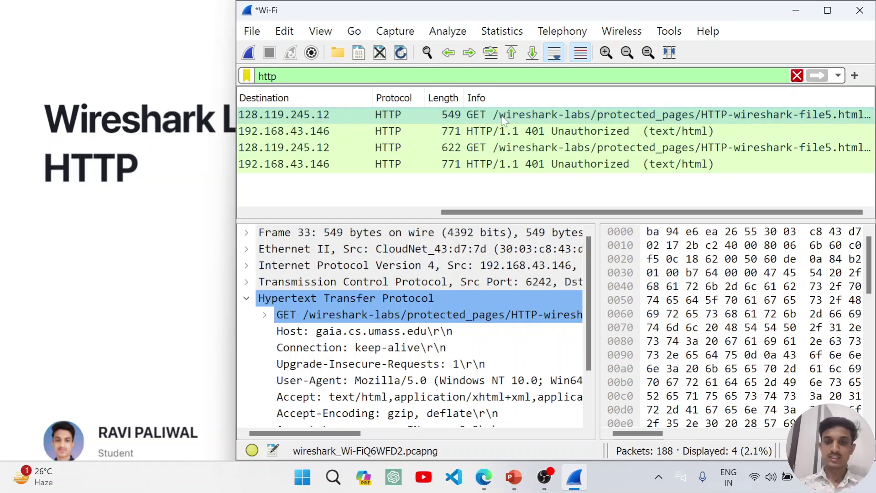
# Examine the status line, HTTP headers and HTML text of the first 401 Unauthorized response.
pyautogui.click(488, 130)
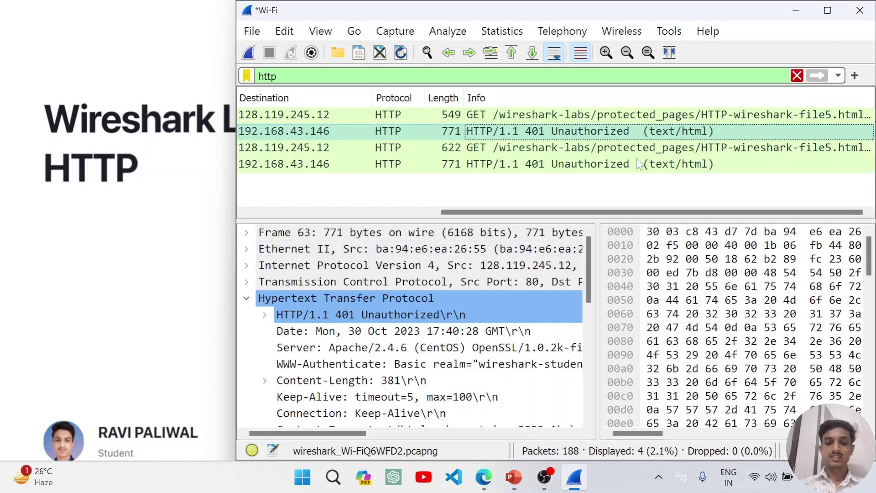
pyautogui.scroll(-2, 315, 288)
pyautogui.scroll(1, 315, 287)
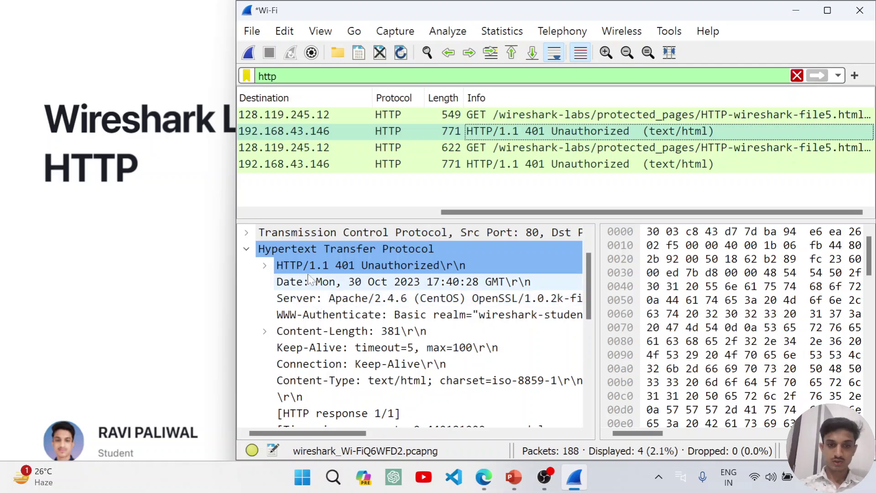
pyautogui.click(265, 265)
pyautogui.scroll(-1, 307, 314)
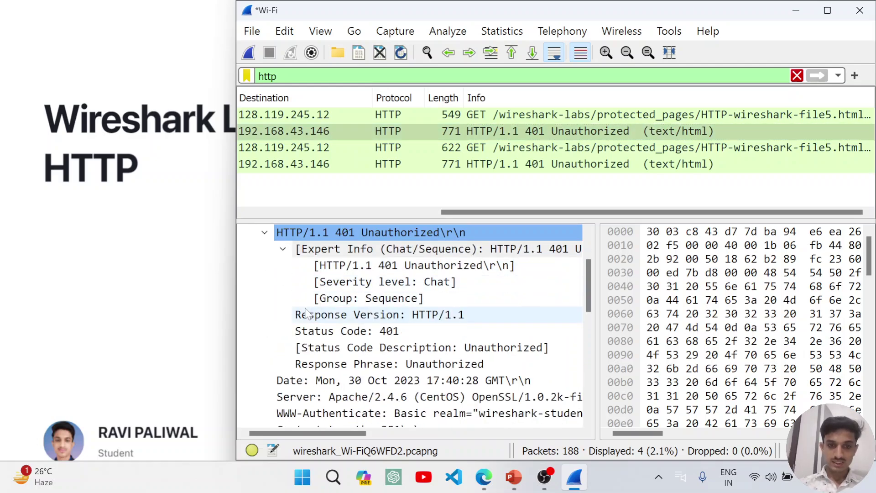
pyautogui.click(294, 316)
pyautogui.scroll(-1, 292, 318)
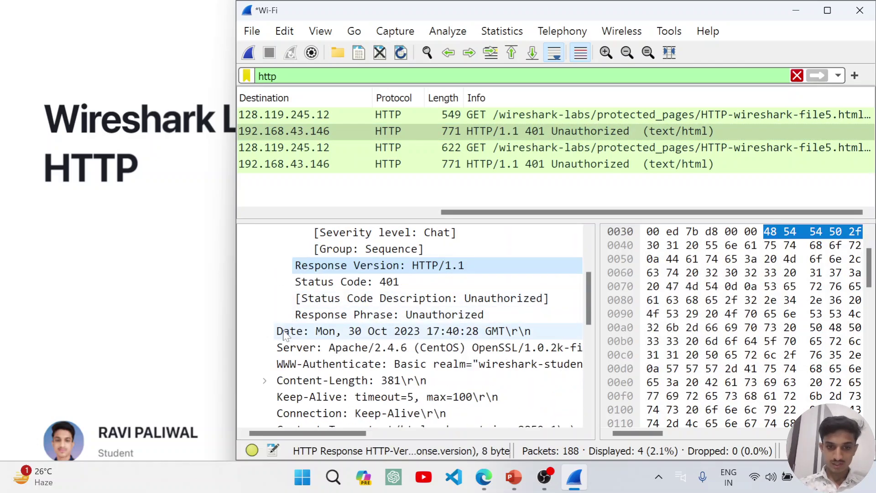
pyautogui.scroll(-1, 276, 327)
pyautogui.click(265, 349)
pyautogui.scroll(-4, 274, 338)
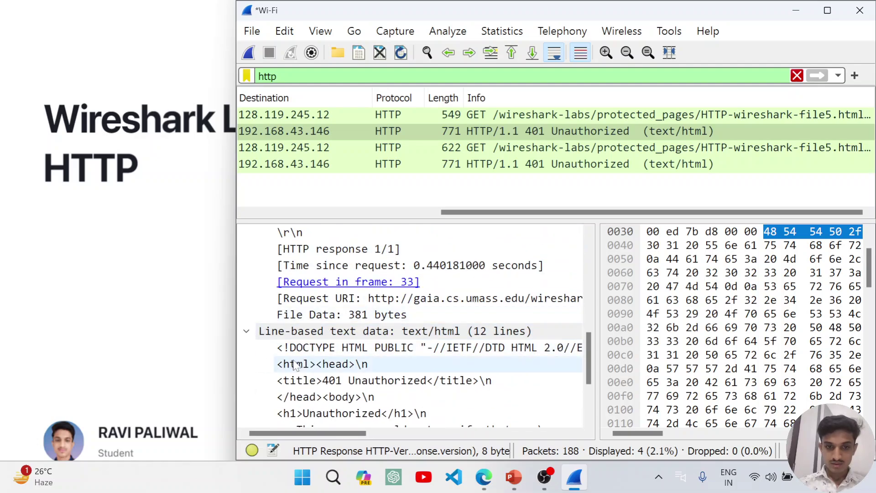
# Read the HTML body of the first 401 Unauthorized response and inspect its full WWW-Authenticate header.
pyautogui.scroll(-1, 283, 363)
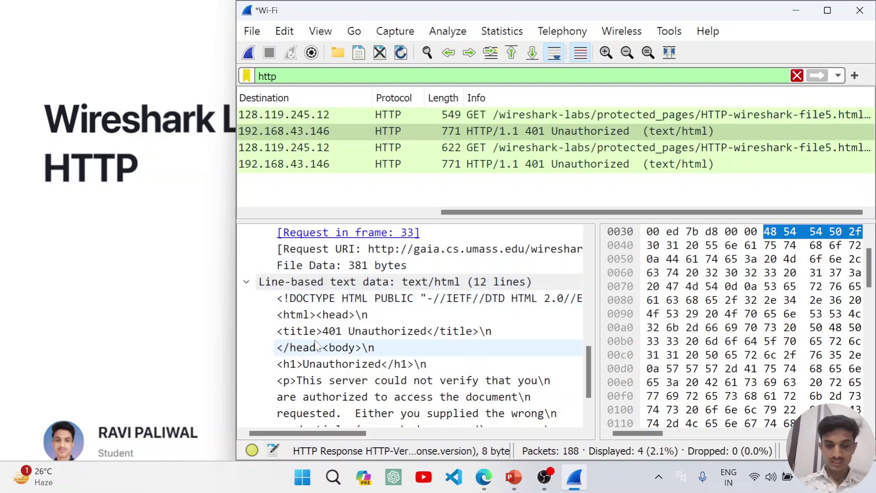
pyautogui.scroll(-2, 318, 347)
pyautogui.scroll(4, 318, 347)
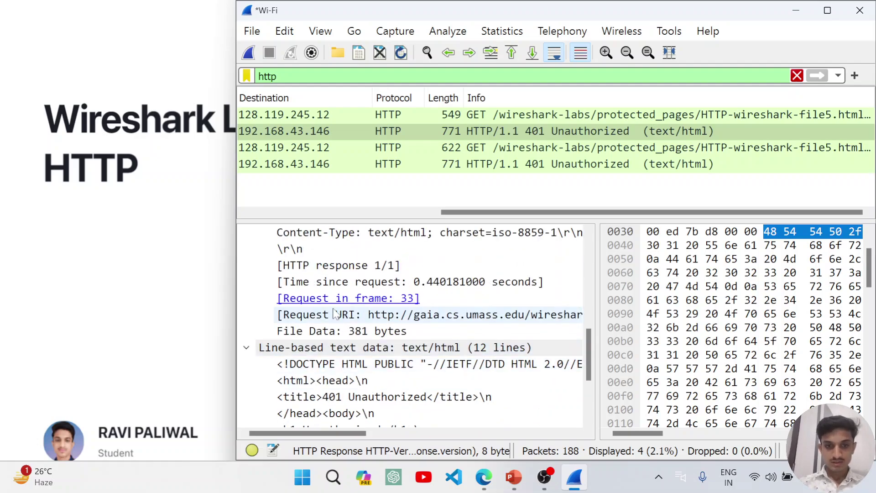
pyautogui.scroll(3, 333, 314)
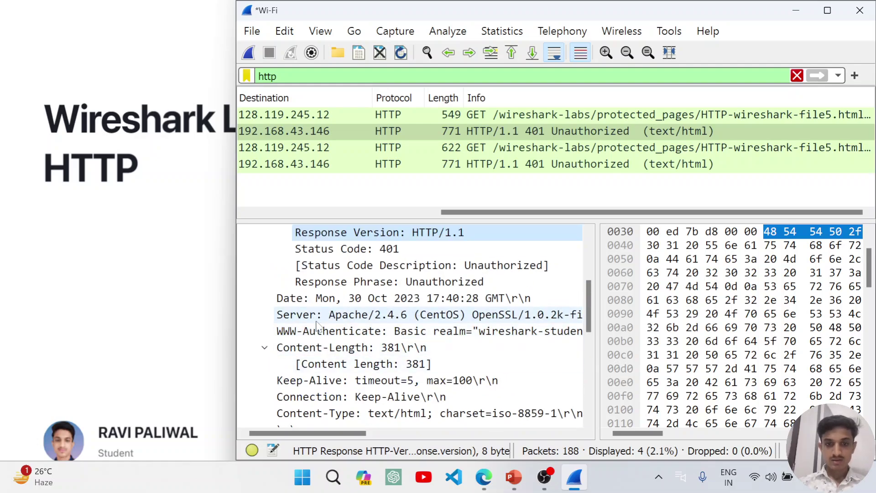
pyautogui.click(301, 337)
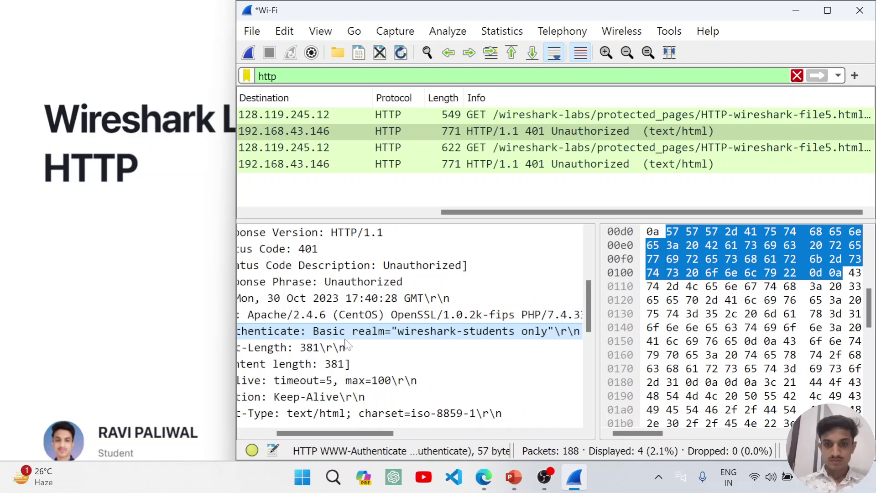
pyautogui.scroll(3, 345, 346)
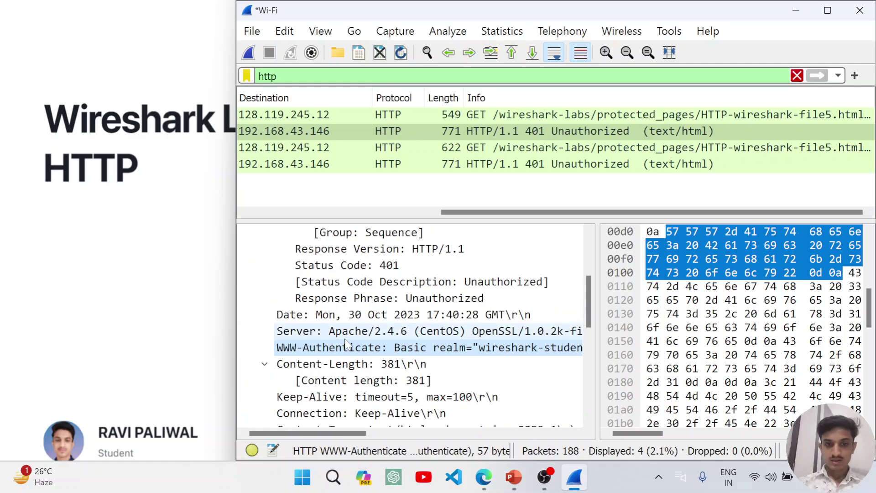
pyautogui.scroll(2, 332, 327)
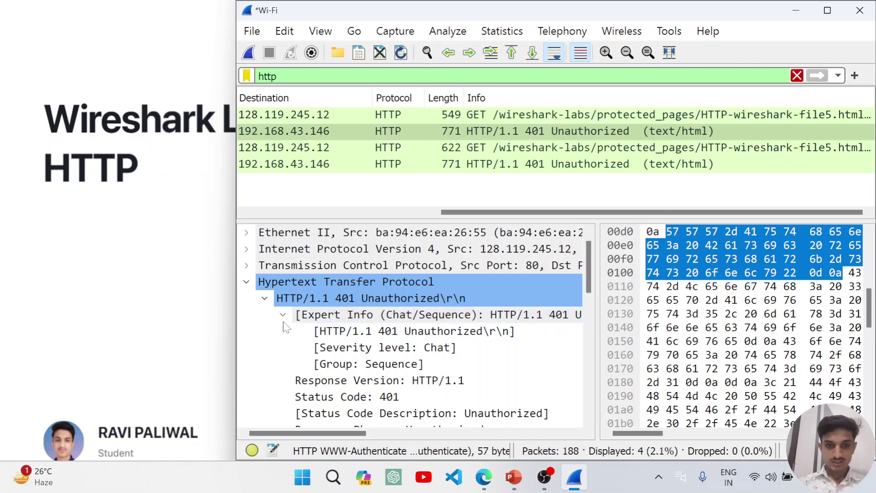
# Open the second 401 Unauthorized response and inspect its expert info entries and response version.
pyautogui.click(619, 165)
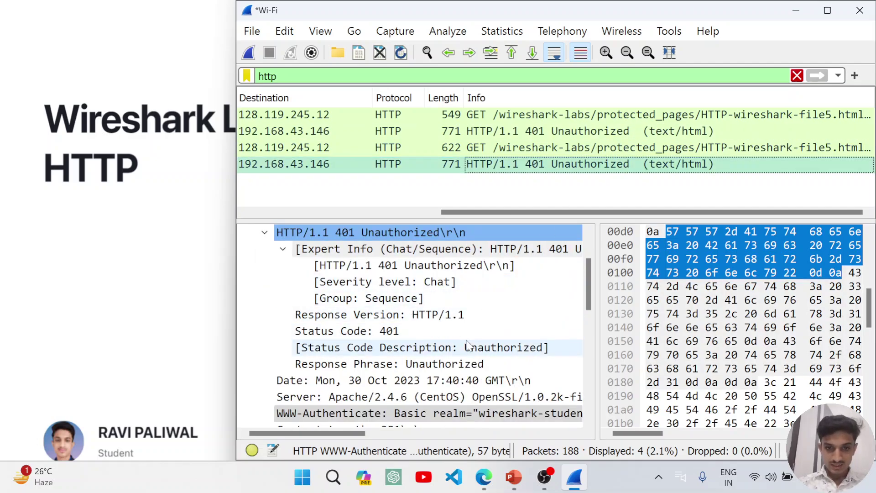
pyautogui.scroll(-1, 411, 346)
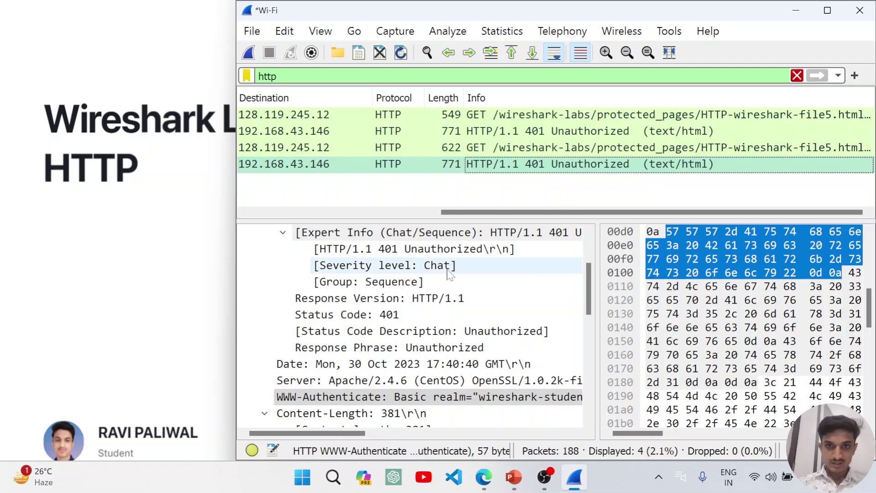
pyautogui.hscroll(-5, 424, 167)
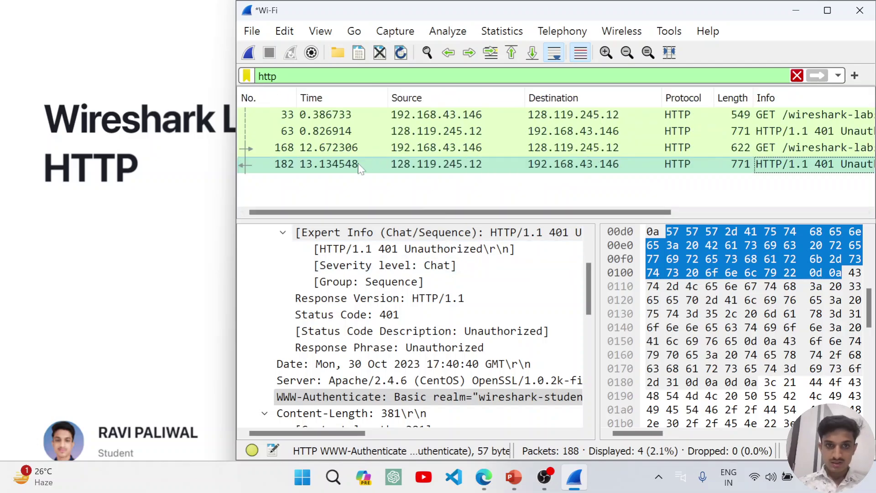
pyautogui.scroll(-1, 383, 309)
pyautogui.scroll(2, 383, 309)
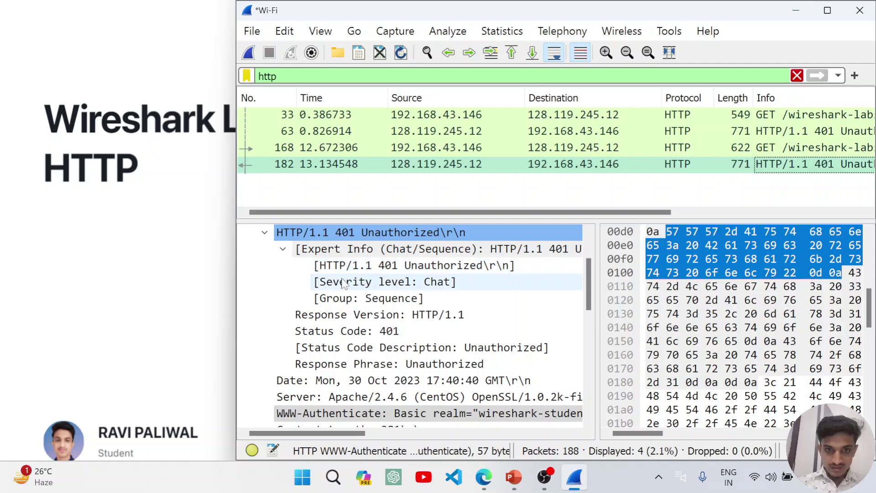
pyautogui.click(338, 266)
pyautogui.click(329, 280)
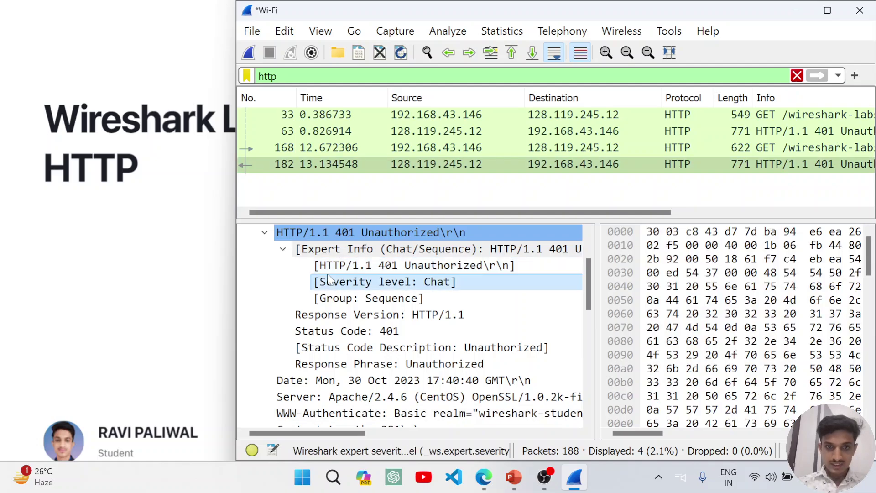
pyautogui.click(321, 298)
pyautogui.click(316, 315)
# Inspect the status code, its description and the response phrase of the second 401 response.
pyautogui.scroll(-2, 316, 317)
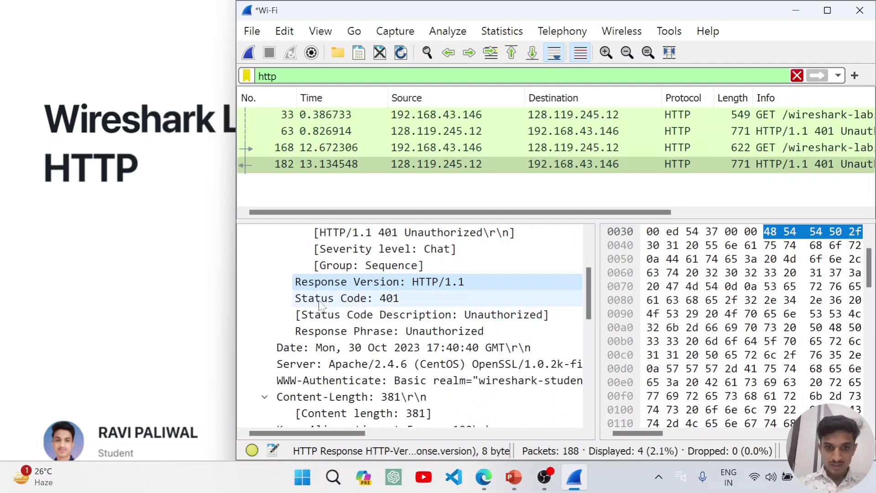
pyautogui.click(322, 299)
pyautogui.click(322, 314)
pyautogui.scroll(-2, 322, 312)
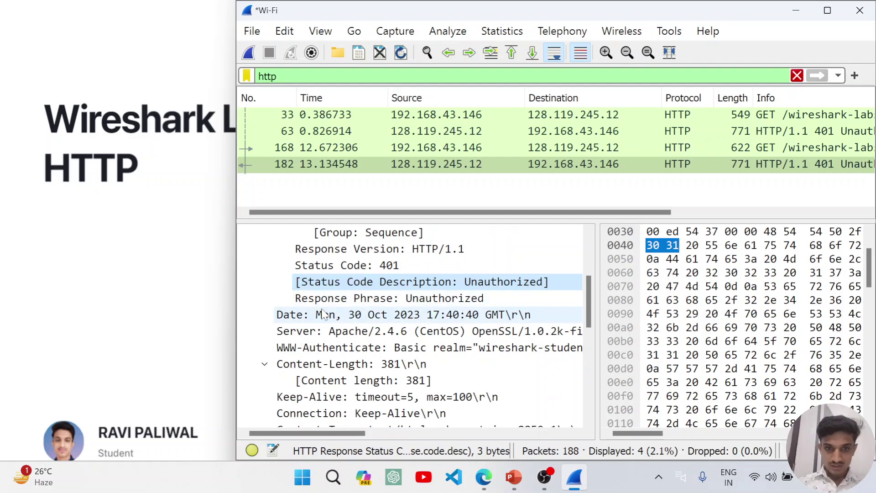
pyautogui.click(316, 299)
pyautogui.scroll(-2, 315, 305)
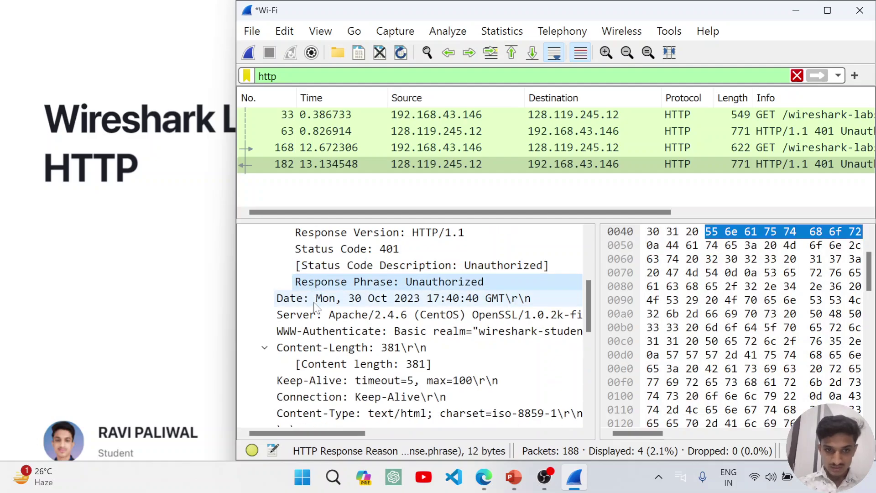
# Examine the second 401 response's Content-Length and WWW-Authenticate headers, the end of its headers and its HTML text.
pyautogui.click(264, 348)
pyautogui.click(264, 347)
pyautogui.click(345, 362)
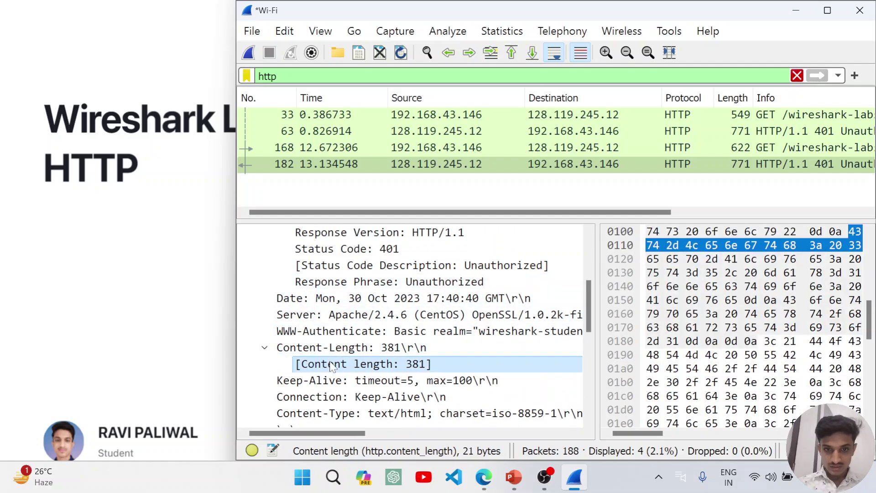
pyautogui.scroll(-2, 347, 333)
pyautogui.click(356, 299)
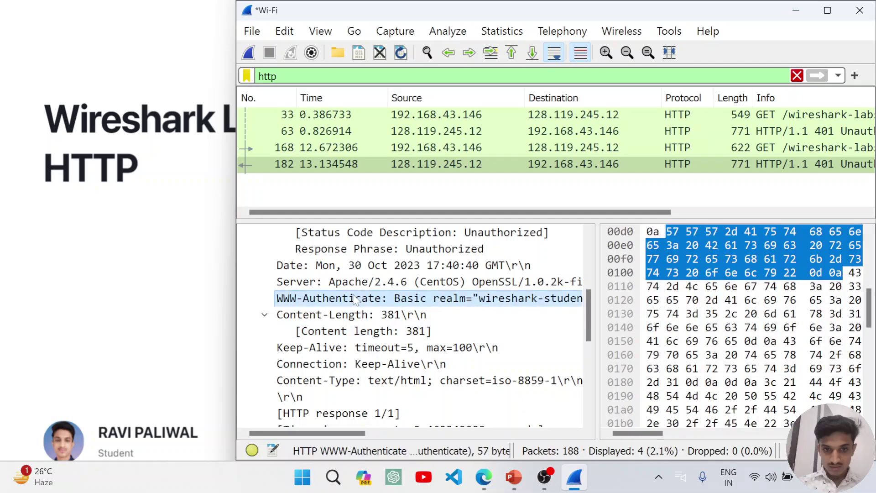
pyautogui.scroll(-2, 353, 303)
pyautogui.scroll(-1, 295, 338)
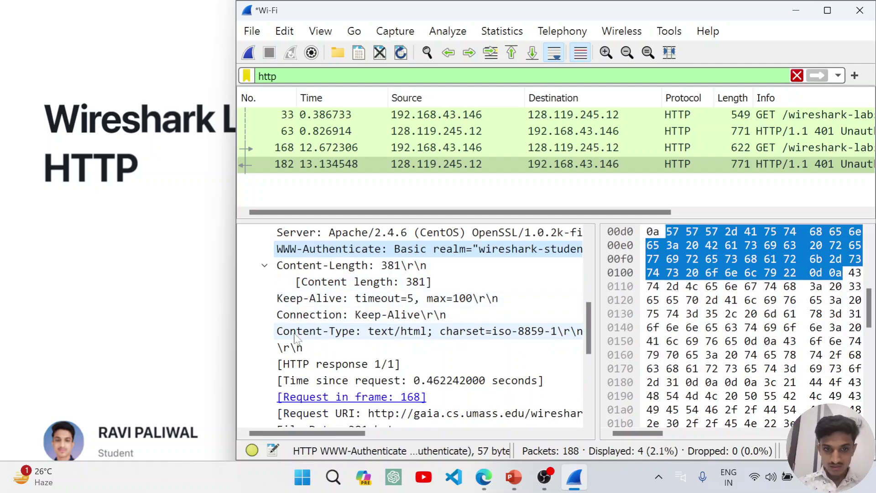
pyautogui.click(290, 349)
pyautogui.scroll(-3, 287, 358)
pyautogui.scroll(-3, 290, 361)
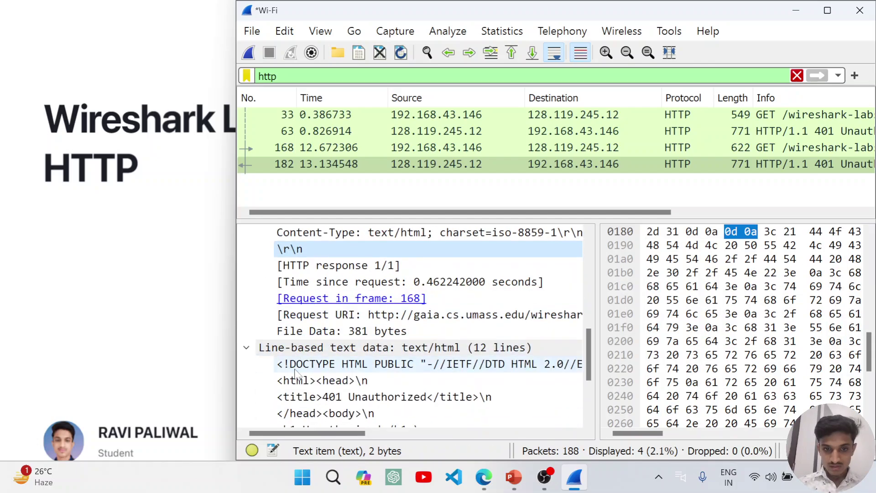
pyautogui.scroll(-3, 296, 373)
pyautogui.scroll(9, 297, 374)
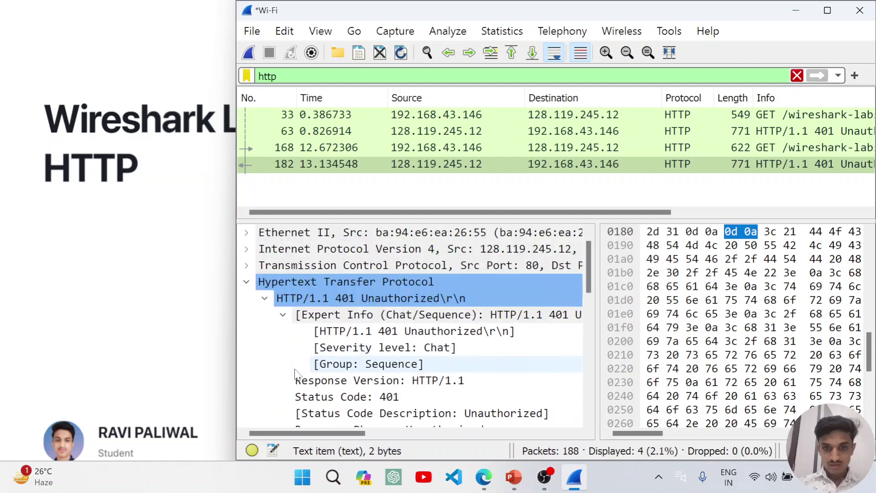
# Expand the Transmission Control Protocol details of the second 401 response, review its fields, and collapse them again.
pyautogui.click(247, 298)
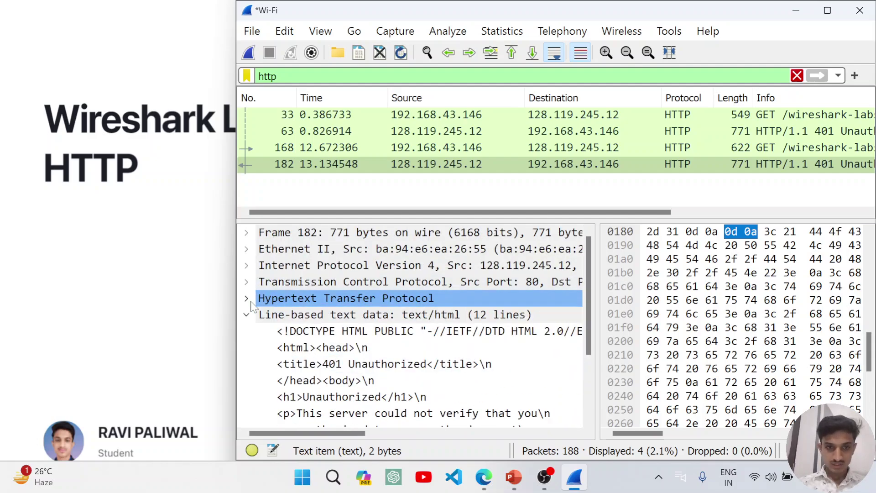
pyautogui.click(246, 298)
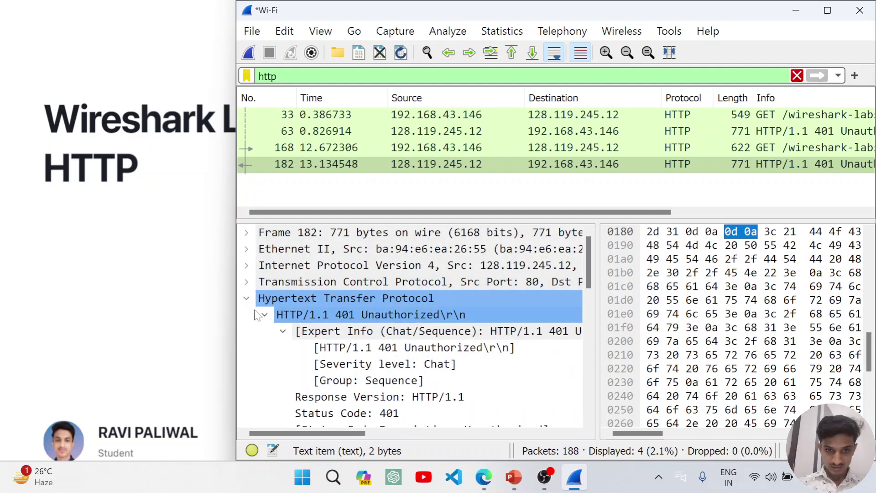
pyautogui.click(247, 282)
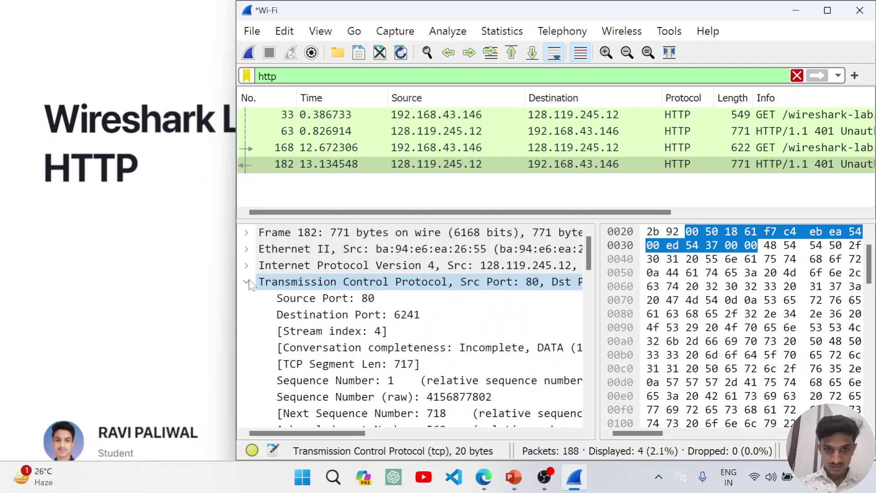
pyautogui.scroll(-3, 300, 310)
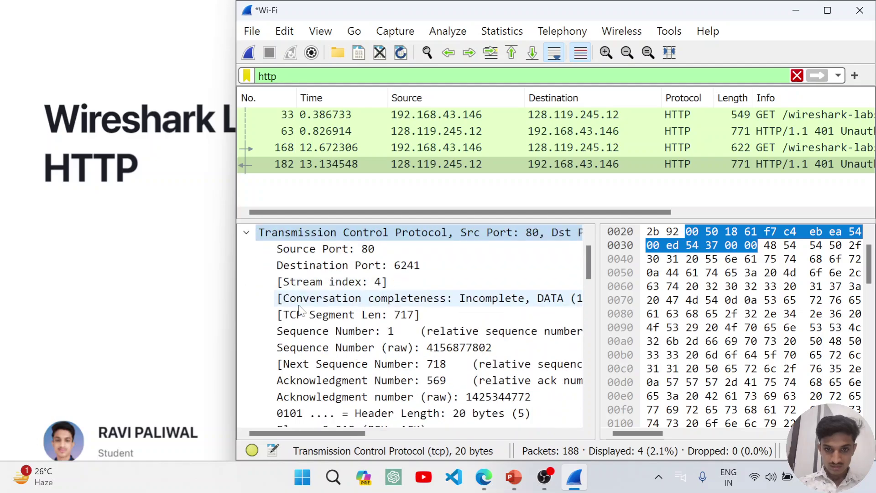
pyautogui.scroll(-2, 299, 311)
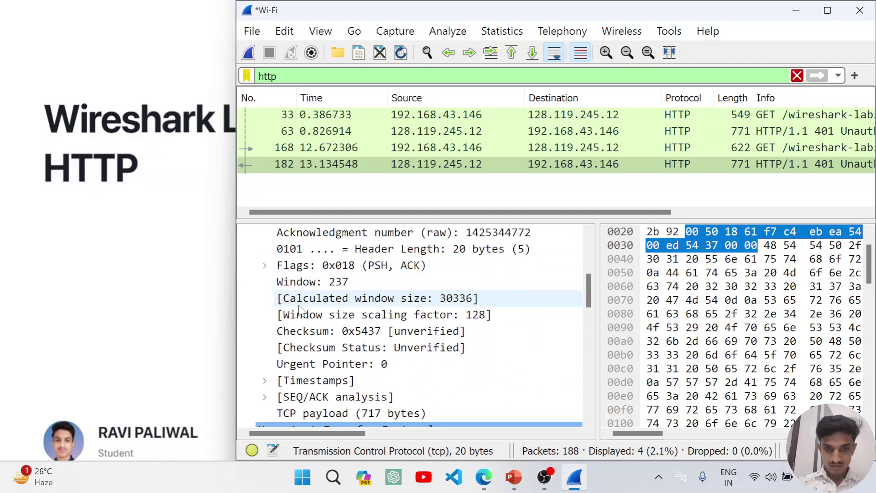
pyautogui.scroll(4, 300, 310)
pyautogui.click(247, 249)
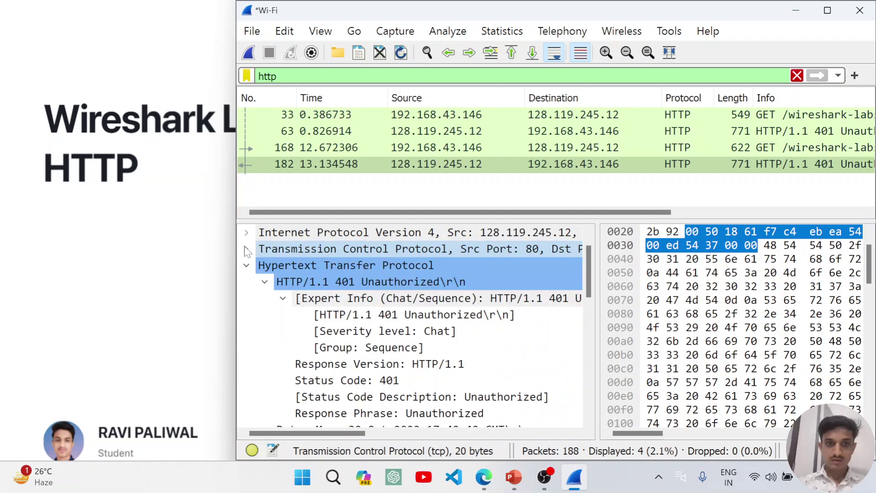
# Collapse the status line of the second 401 response and review the full text of its HTTP header lines.
pyautogui.scroll(-1, 306, 330)
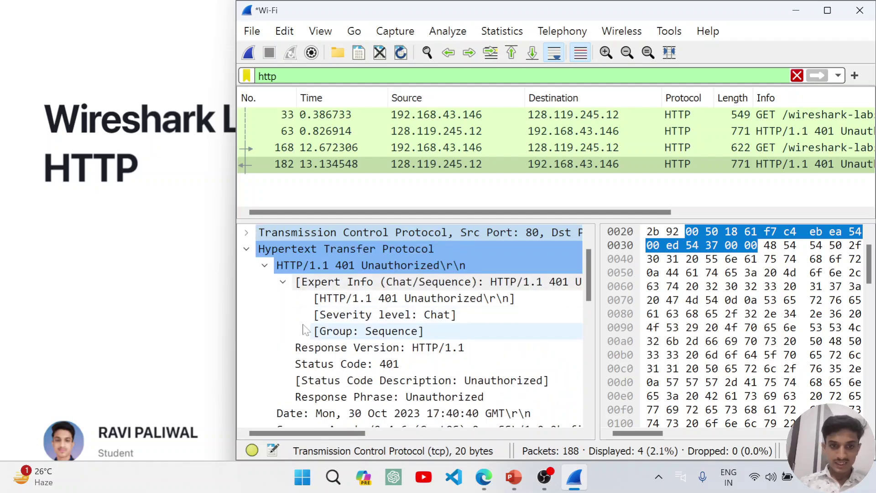
pyautogui.click(283, 282)
pyautogui.click(283, 283)
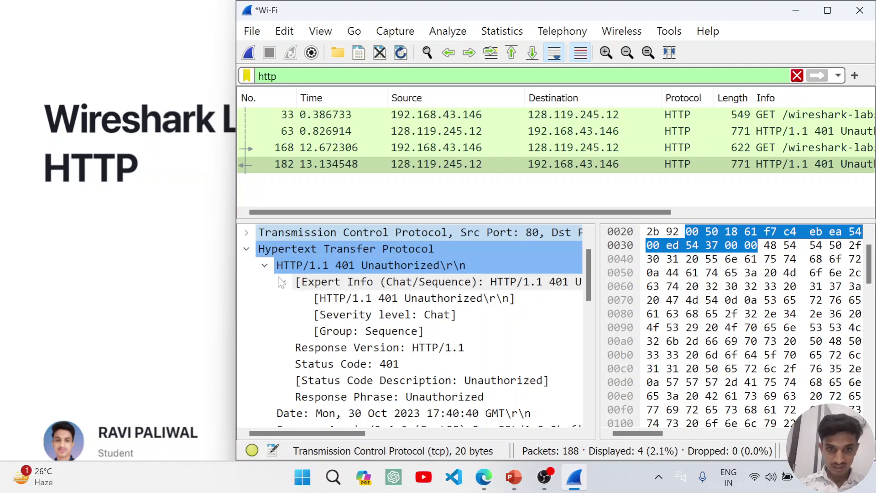
pyautogui.click(265, 265)
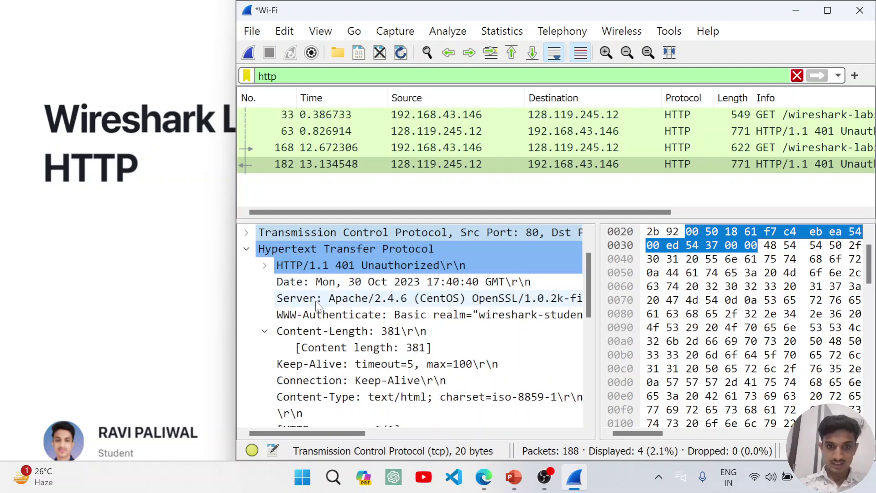
pyautogui.hscroll(5, 343, 315)
pyautogui.hscroll(-10, 343, 315)
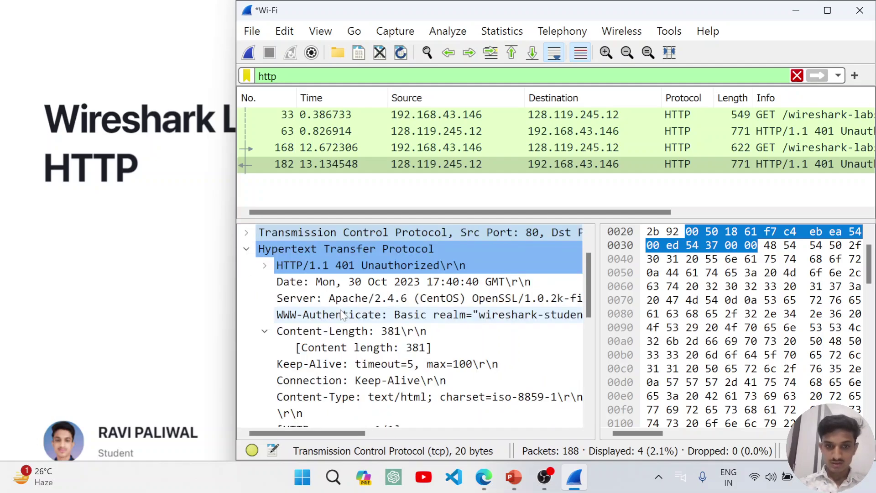
pyautogui.hscroll(7, 347, 292)
pyautogui.hscroll(-7, 347, 292)
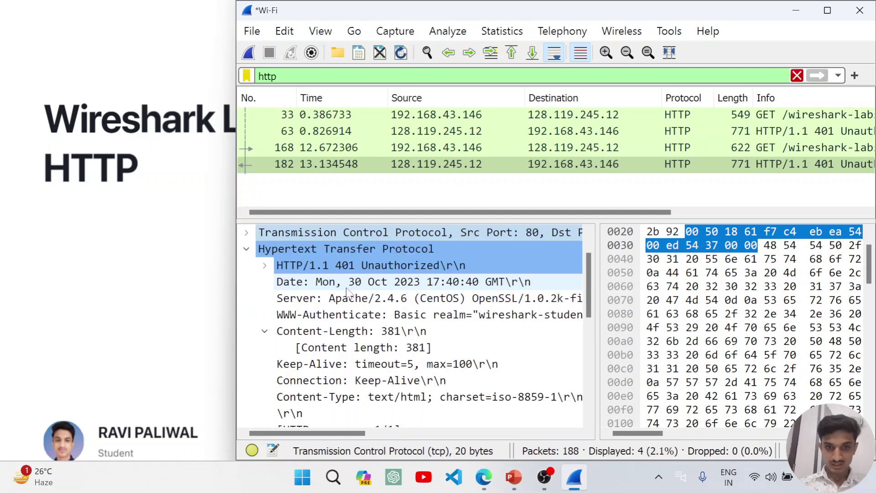
pyautogui.scroll(-1, 326, 303)
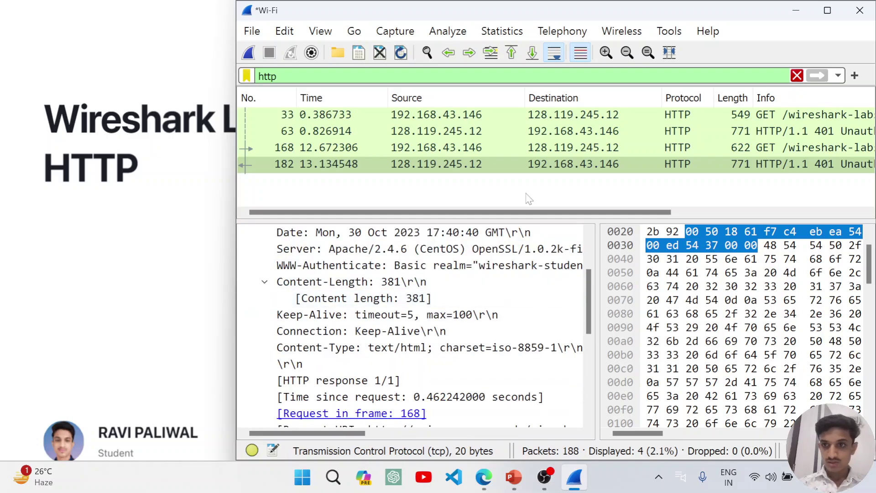
# Select the second GET request for HTTP-wireshark-file5.html and review its source, destination and info.
pyautogui.hscroll(10, 579, 157)
pyautogui.click(577, 153)
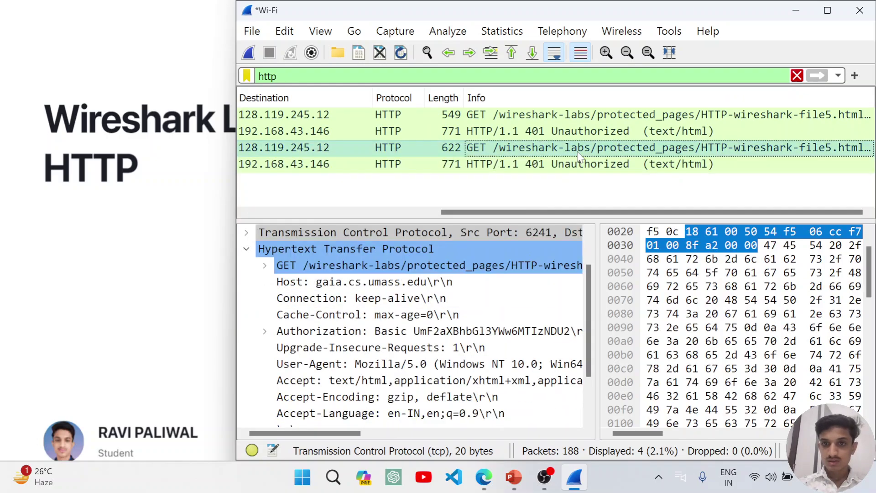
pyautogui.hscroll(-10, 472, 169)
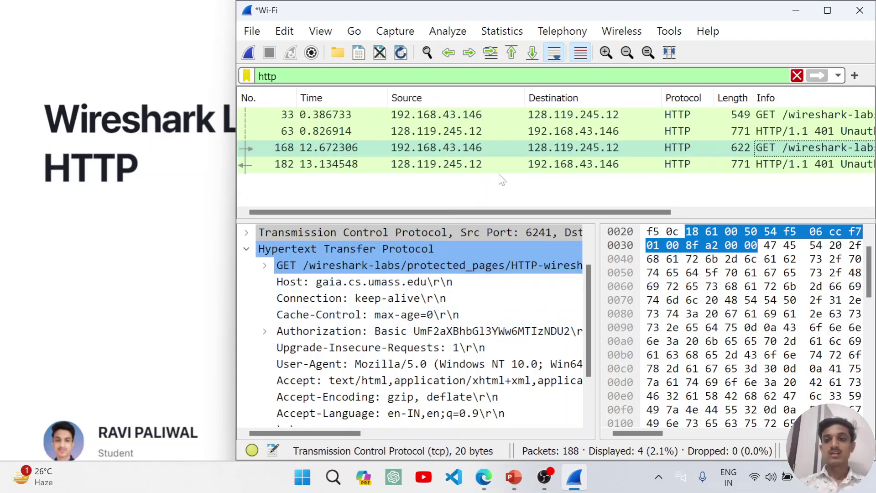
pyautogui.hscroll(10, 574, 136)
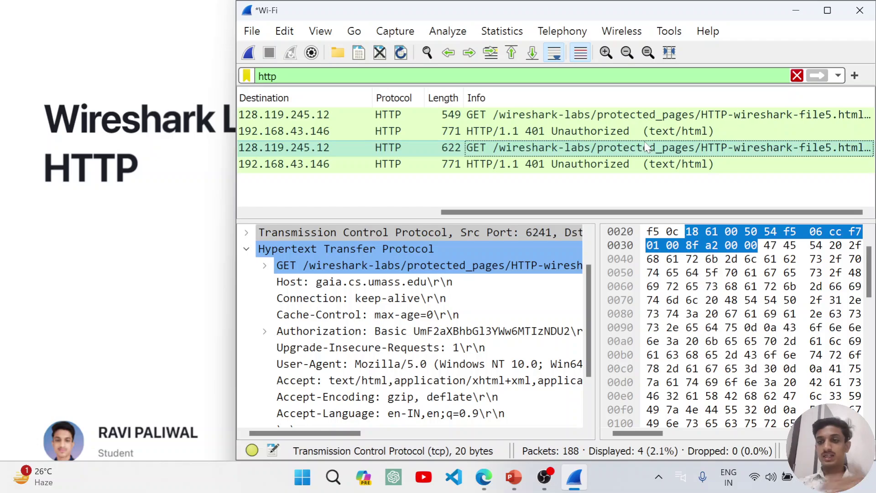
pyautogui.hscroll(-10, 562, 150)
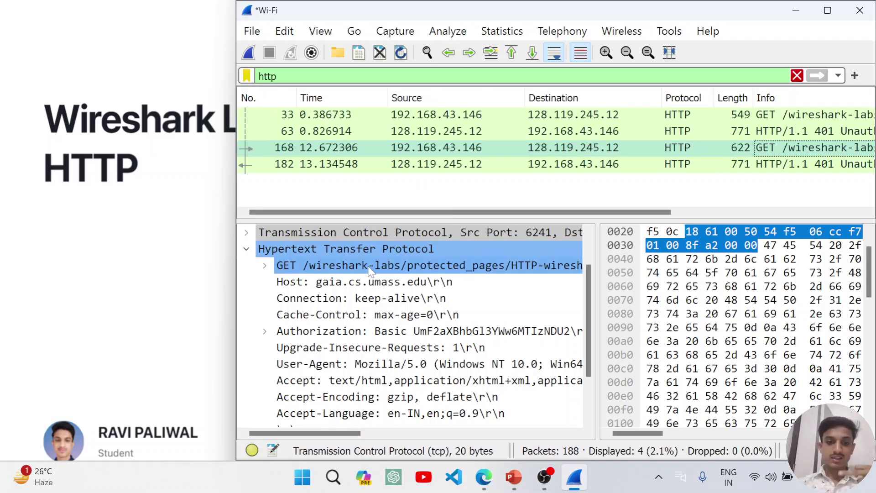
# Expand the Authorization header of the second GET request and examine its Basic string and the credentials under it.
pyautogui.click(266, 331)
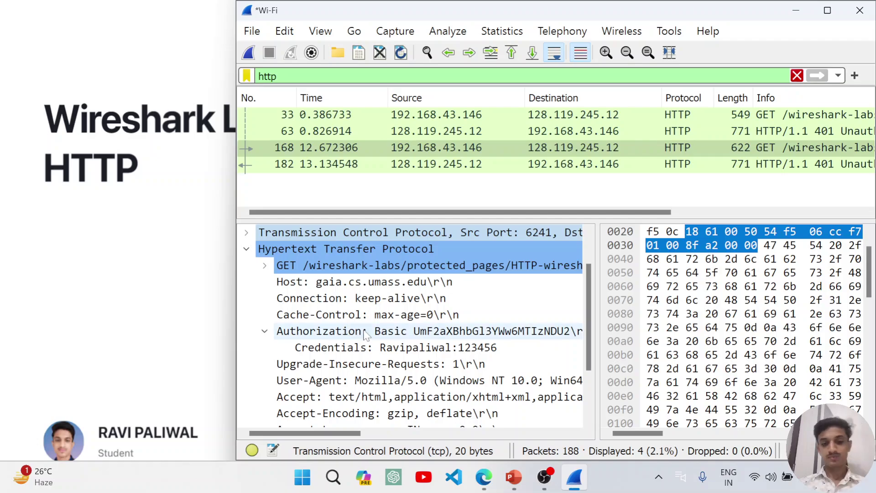
pyautogui.scroll(-1, 378, 339)
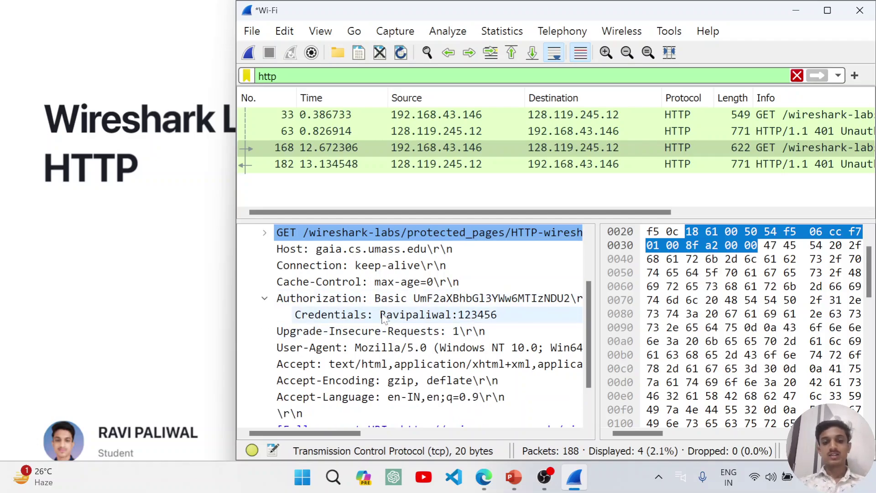
pyautogui.hscroll(4, 356, 302)
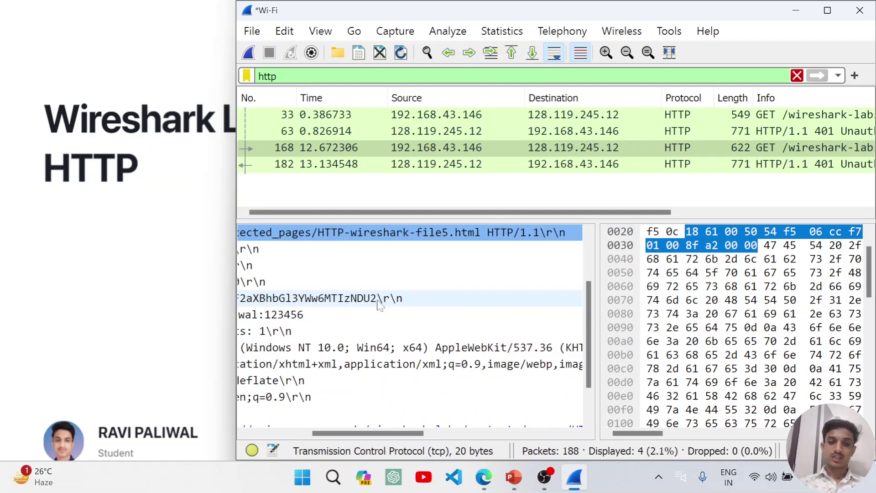
pyautogui.hscroll(-4, 357, 305)
pyautogui.hscroll(4, 357, 312)
pyautogui.hscroll(-4, 357, 312)
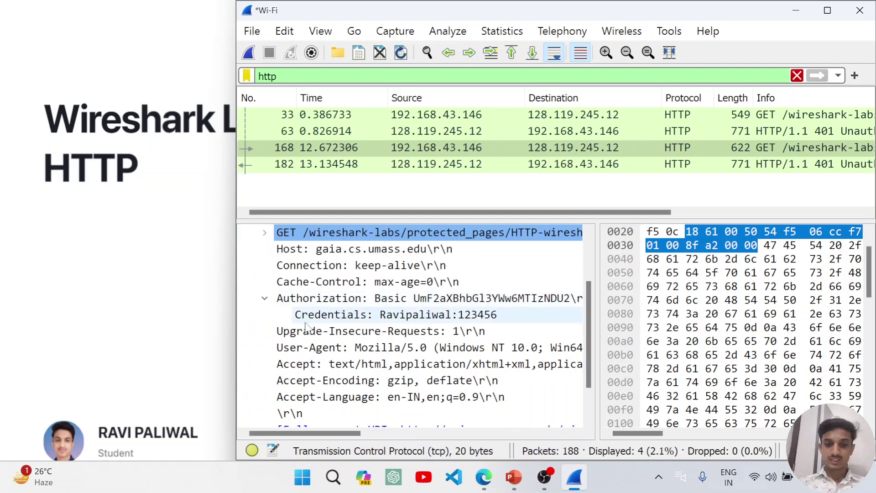
pyautogui.moveTo(354, 314); pyautogui.dragTo(411, 320)
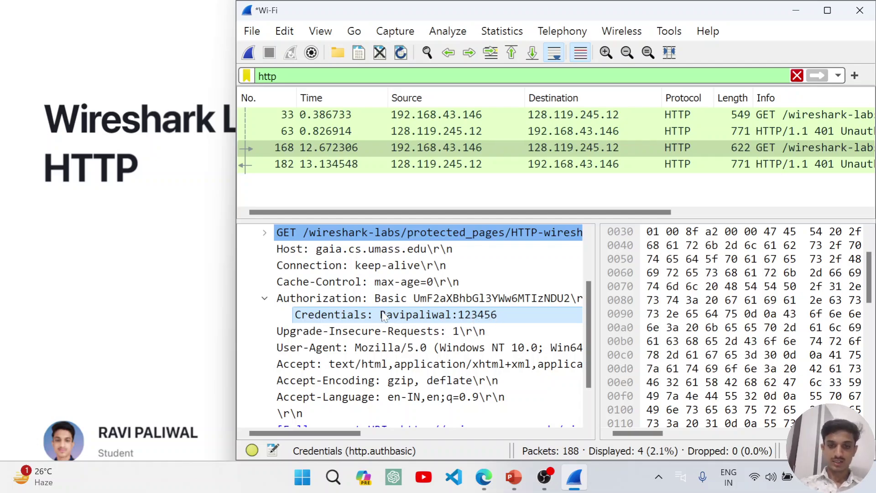
pyautogui.hscroll(5, 384, 315)
pyautogui.hscroll(-5, 385, 316)
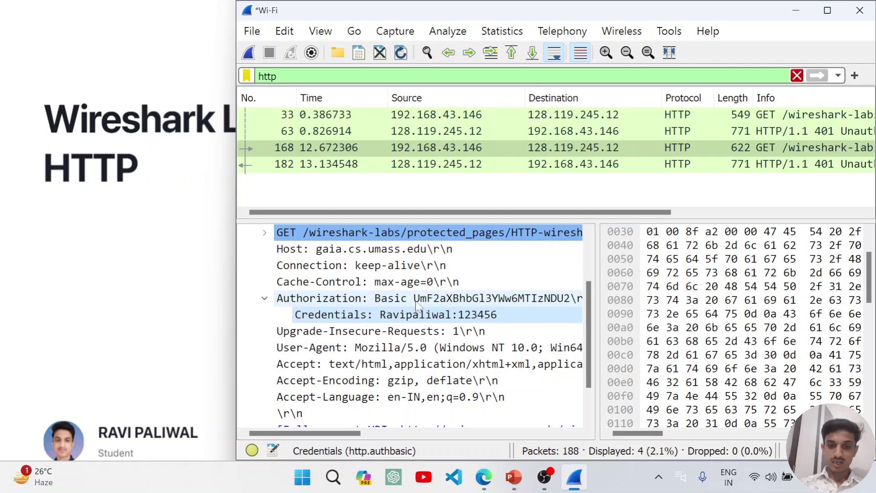
# Select the Authorization header line of the second GET request and review its full encoded string.
pyautogui.click(417, 300)
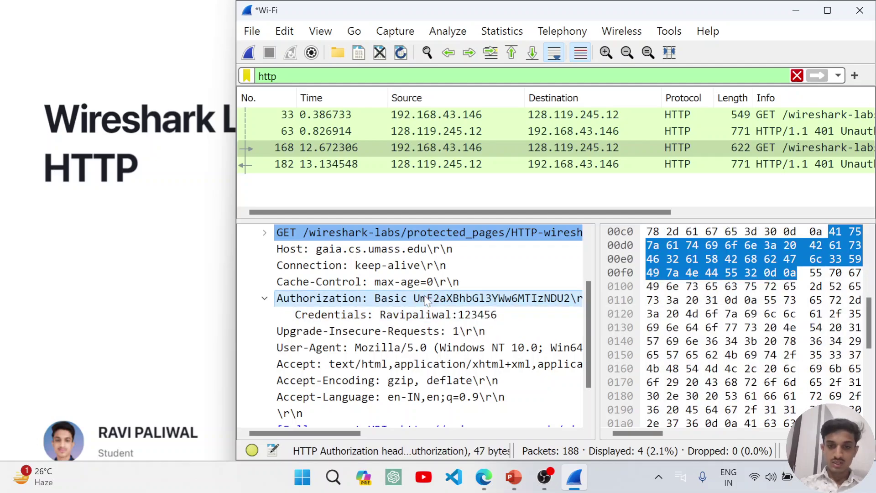
pyautogui.hscroll(5, 424, 301)
pyautogui.hscroll(-5, 425, 301)
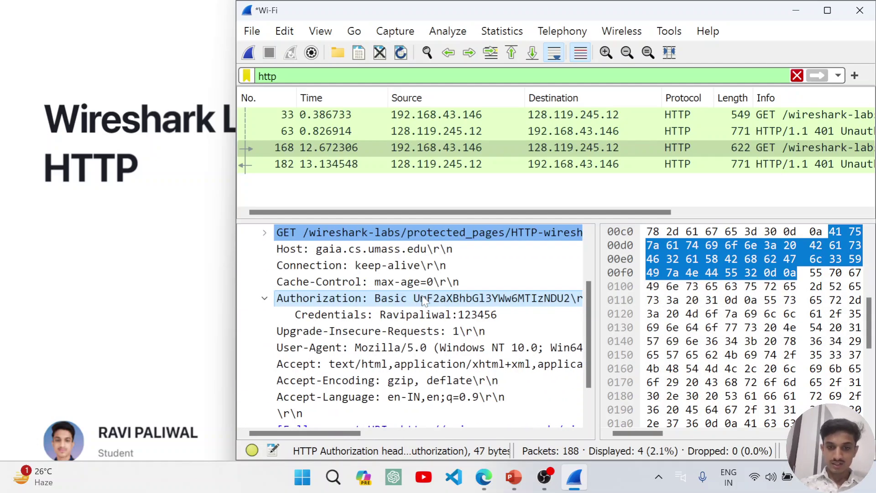
pyautogui.rightClick(424, 301)
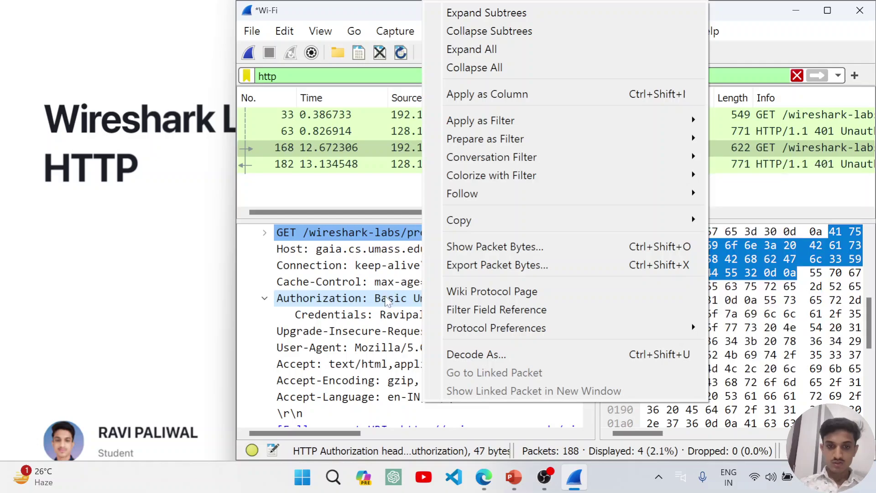
pyautogui.press('Escape')
pyautogui.hscroll(5, 403, 301)
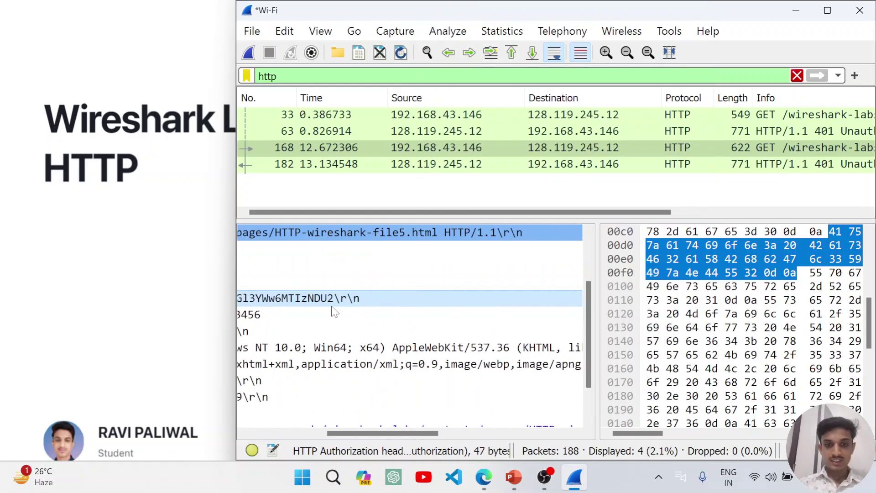
pyautogui.hscroll(-3, 334, 311)
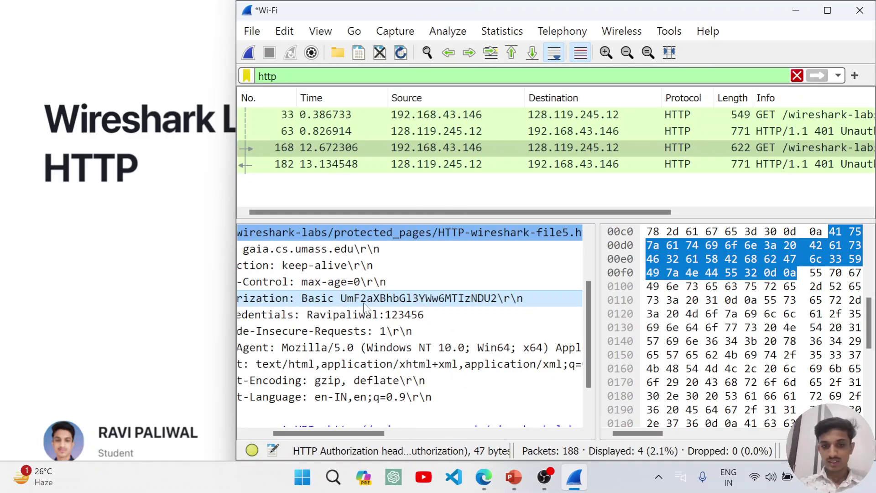
# Copy the value of the second GET request's Authorization header.
pyautogui.rightClick(441, 304)
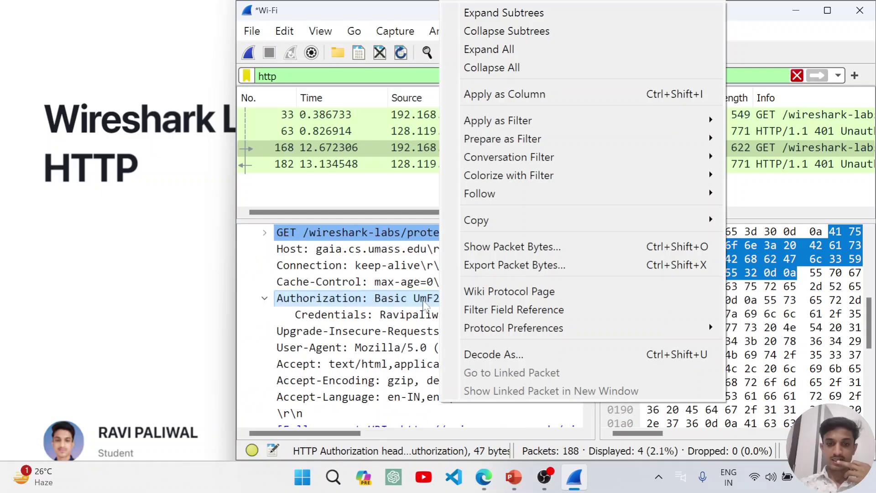
pyautogui.click(420, 305)
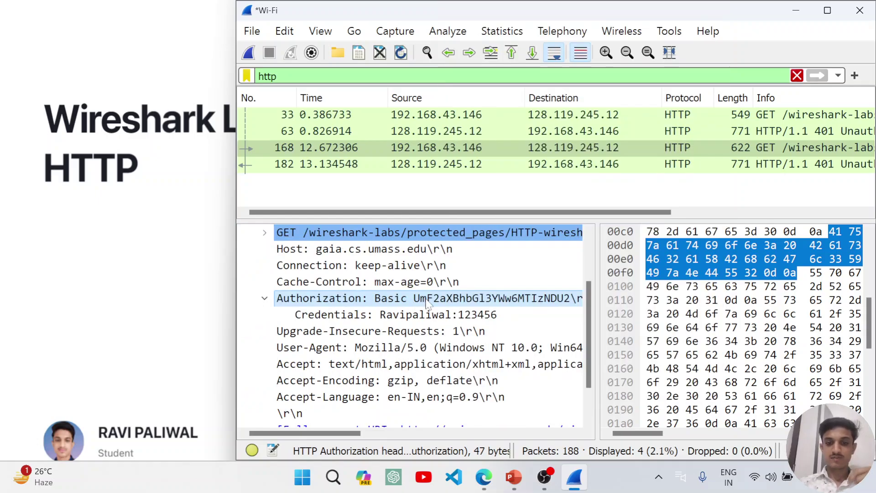
pyautogui.rightClick(426, 301)
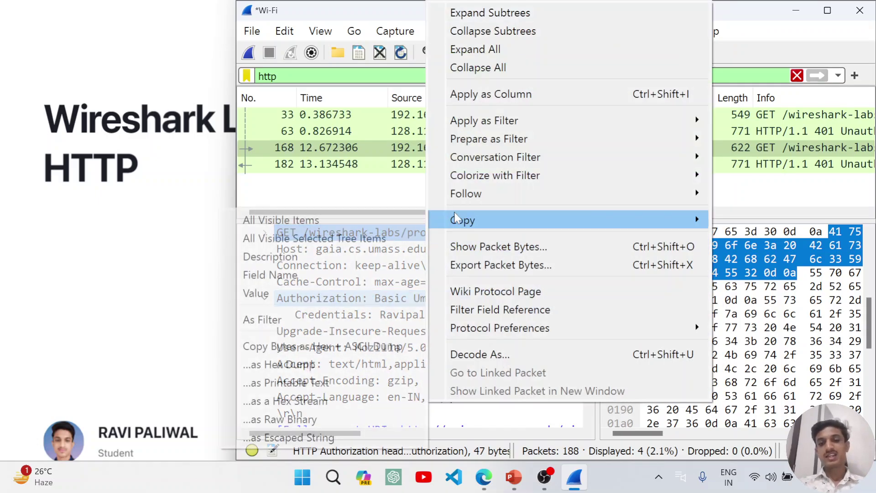
pyautogui.click(387, 299)
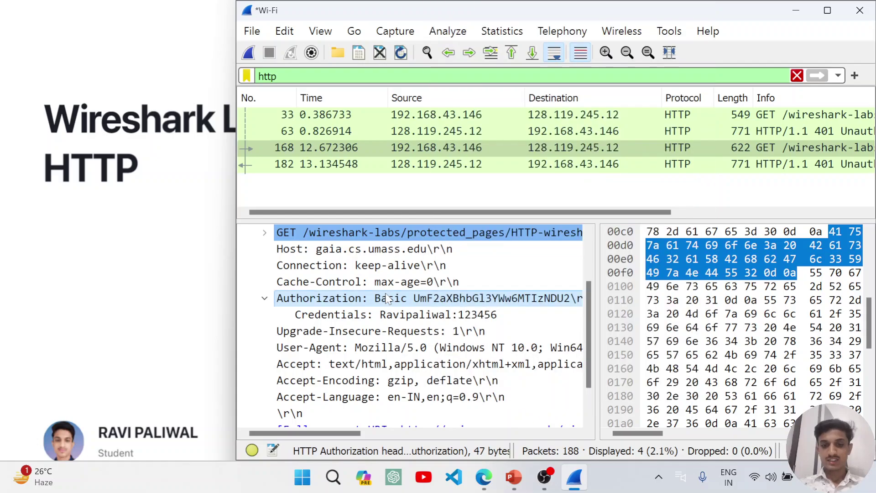
pyautogui.rightClick(411, 302)
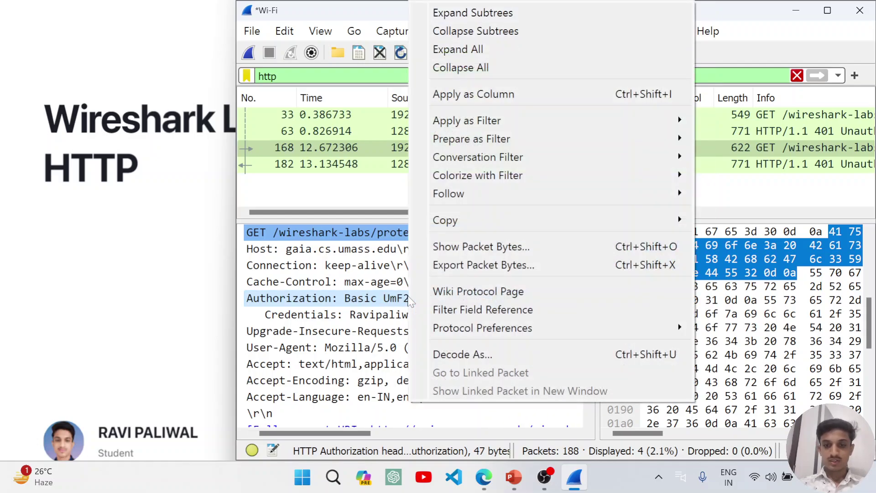
pyautogui.moveTo(458, 218)
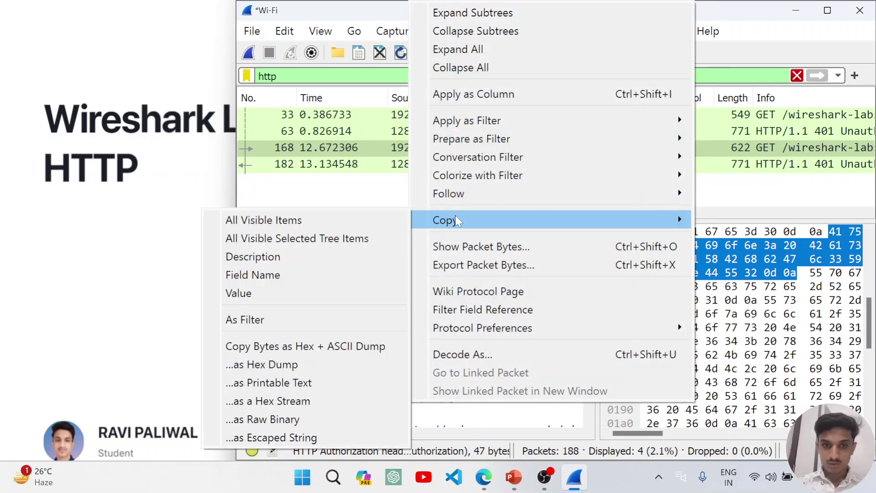
pyautogui.click(359, 295)
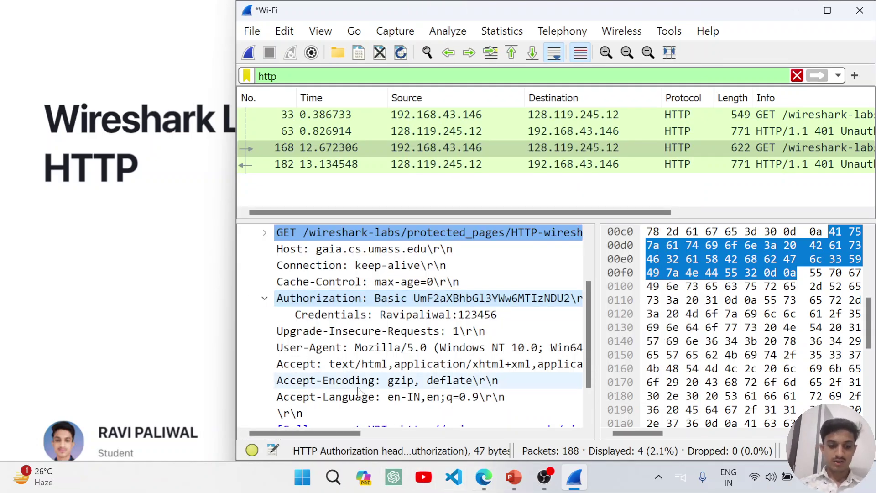
# Switch to the Edge browser and go back from the gaia.cs.umass.edu sign-in prompt to the Wireshark HTTP lab PDF.
pyautogui.hotkey('alt', 'Tab')
pyautogui.hotkey('alt', 'Tab')
pyautogui.hotkey('alt', 'Tab')
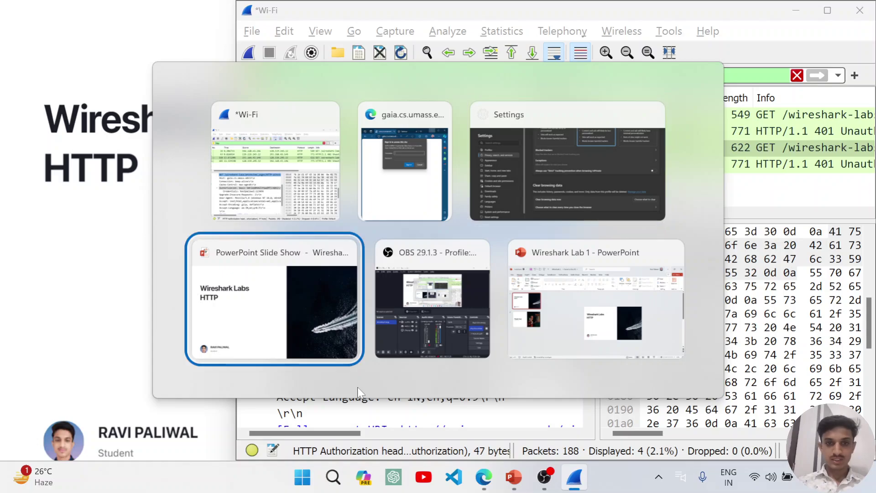
pyautogui.hotkey('alt', 'Tab')
pyautogui.hotkey('alt', 'Tab')
pyautogui.hotkey('alt', 'Tab')
pyautogui.hotkey('alt', 'Tab')
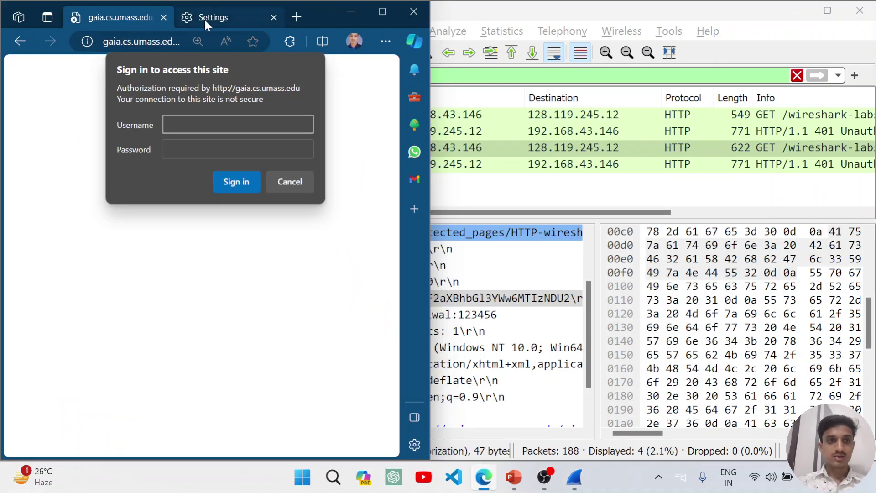
pyautogui.click(20, 42)
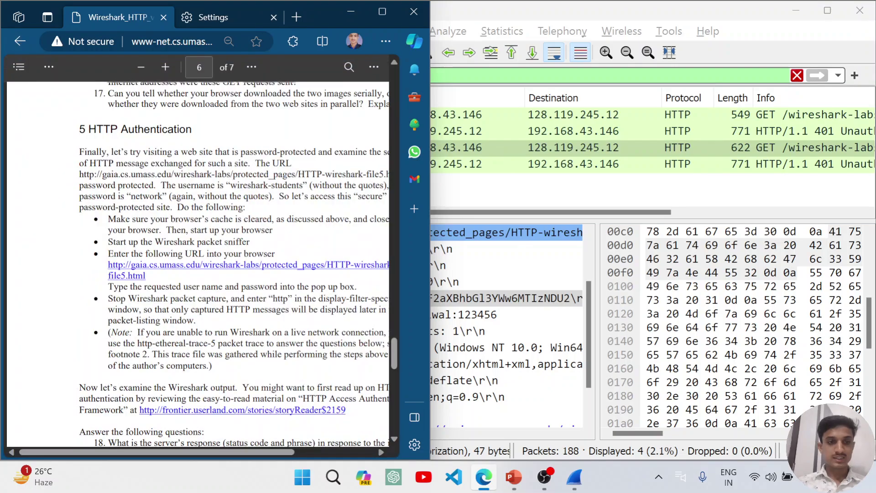
# Open the motobit.com base64-decoder-encoder link on page 7 of the lab PDF.
pyautogui.scroll(-5, 214, 275)
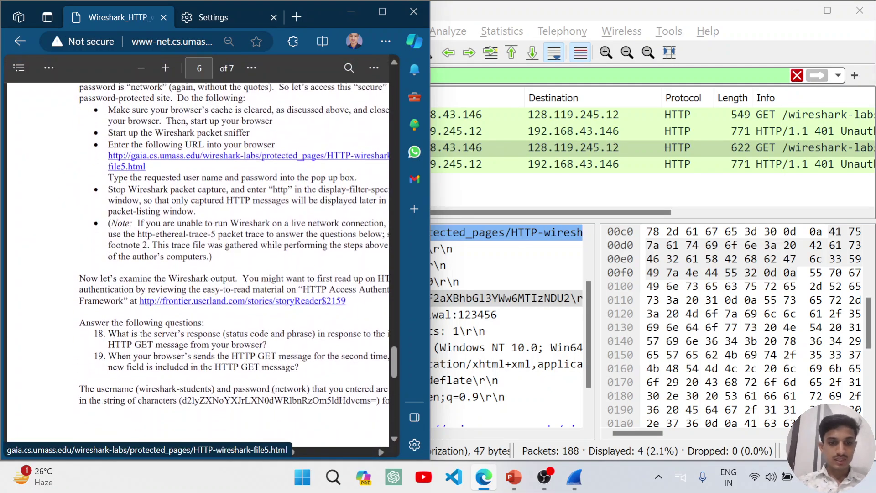
pyautogui.scroll(-7, 241, 189)
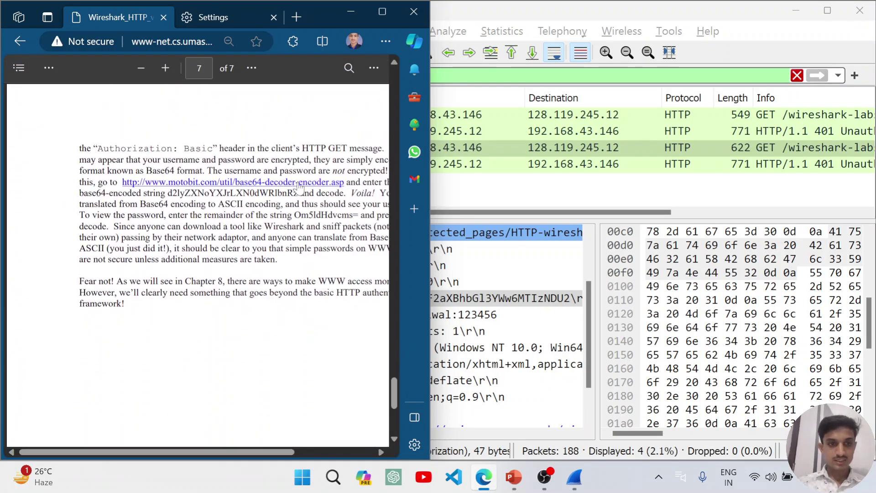
pyautogui.click(248, 183)
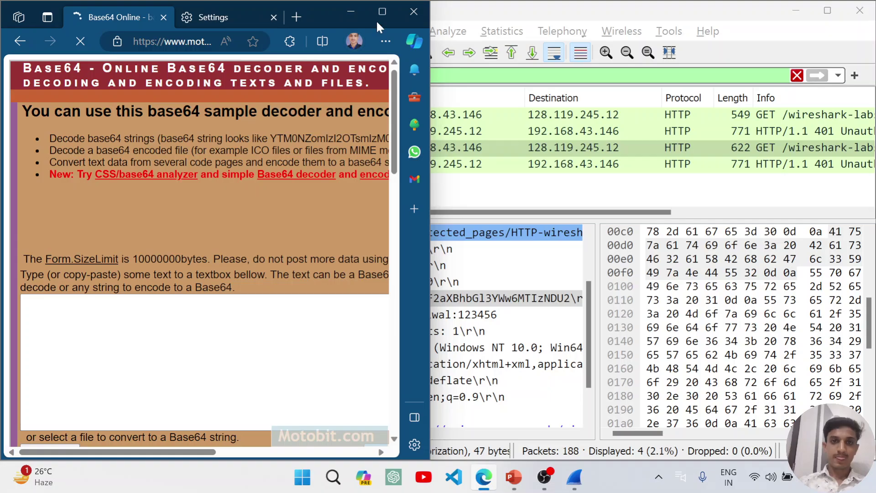
# Maximize the browser window and set the Base64 tool to decode the data from a Base64 string.
pyautogui.click(380, 14)
pyautogui.scroll(-1, 297, 183)
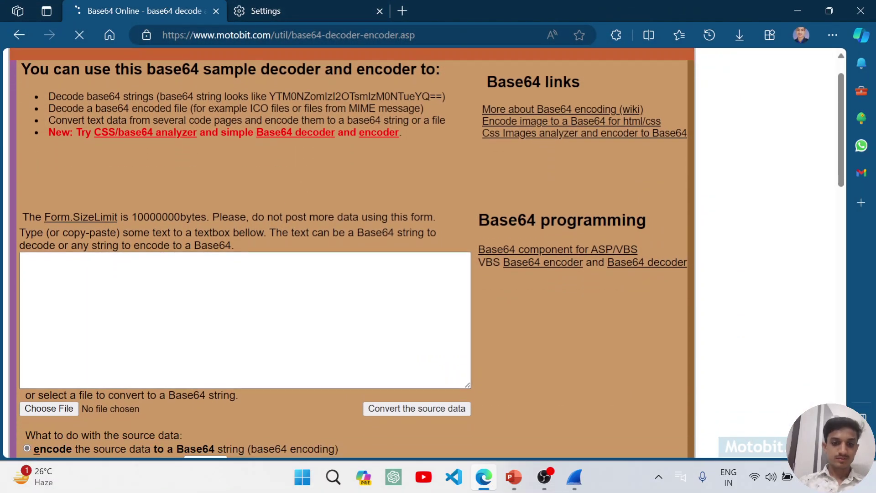
pyautogui.scroll(-4, 297, 182)
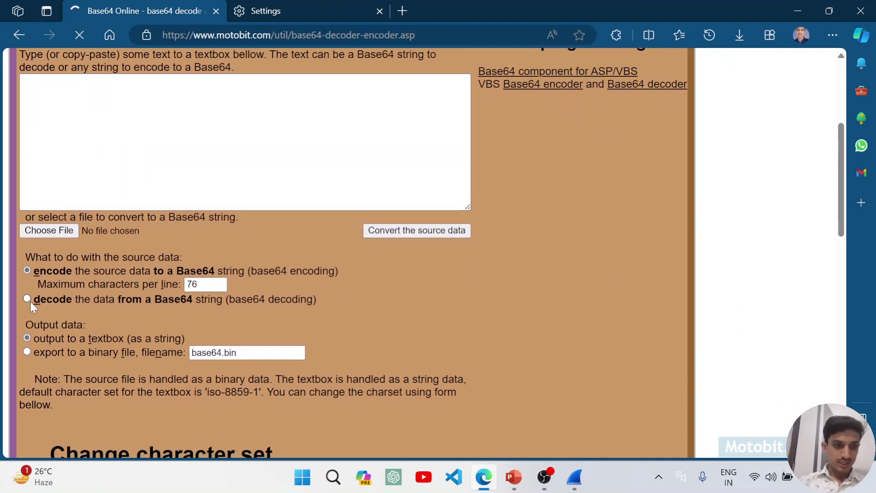
pyautogui.click(28, 299)
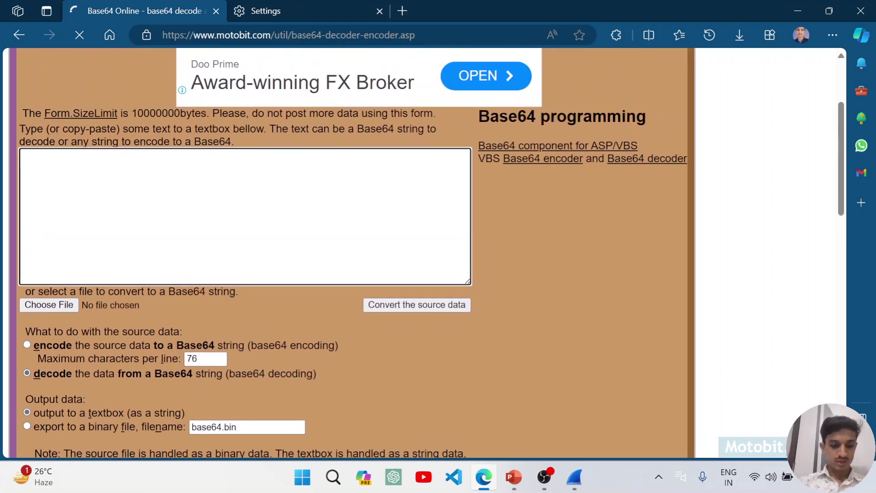
# Paste the copied Base64-encoded login credentials into the source text box, remove the "Basic " prefix, and convert the source data.
pyautogui.hotkey('ctrl', 'v')
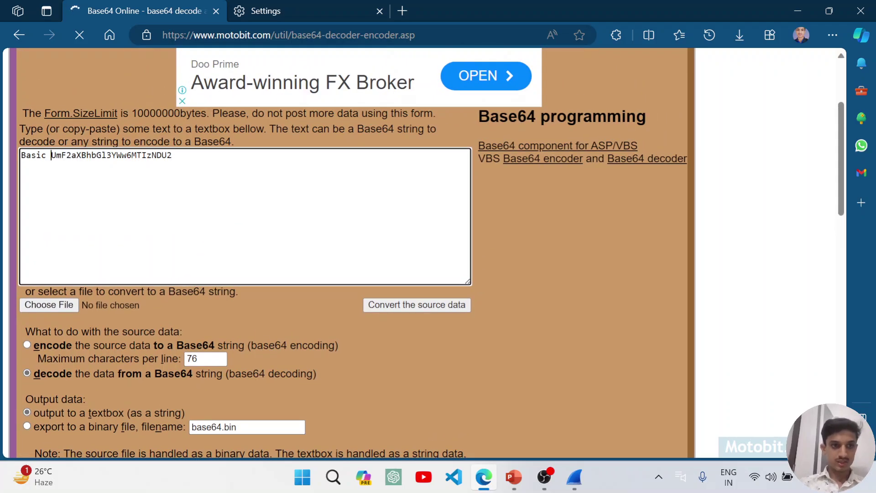
pyautogui.press('BackSpace')
pyautogui.press('BackSpace')
pyautogui.press('BackSpace')
pyautogui.press('BackSpace')
pyautogui.press('BackSpace')
pyautogui.press('BackSpace')
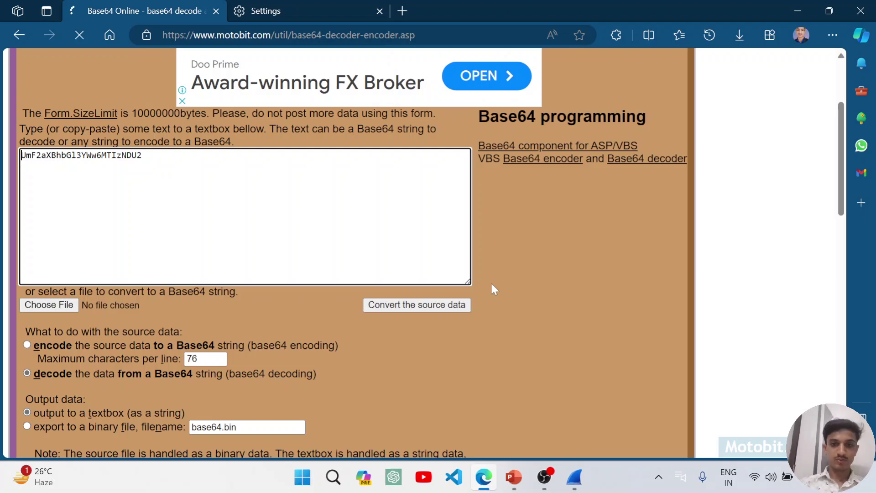
pyautogui.click(437, 312)
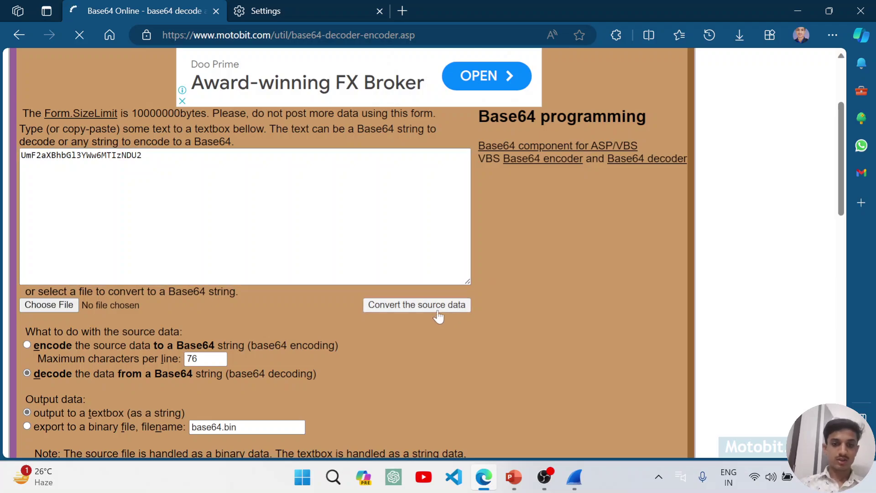